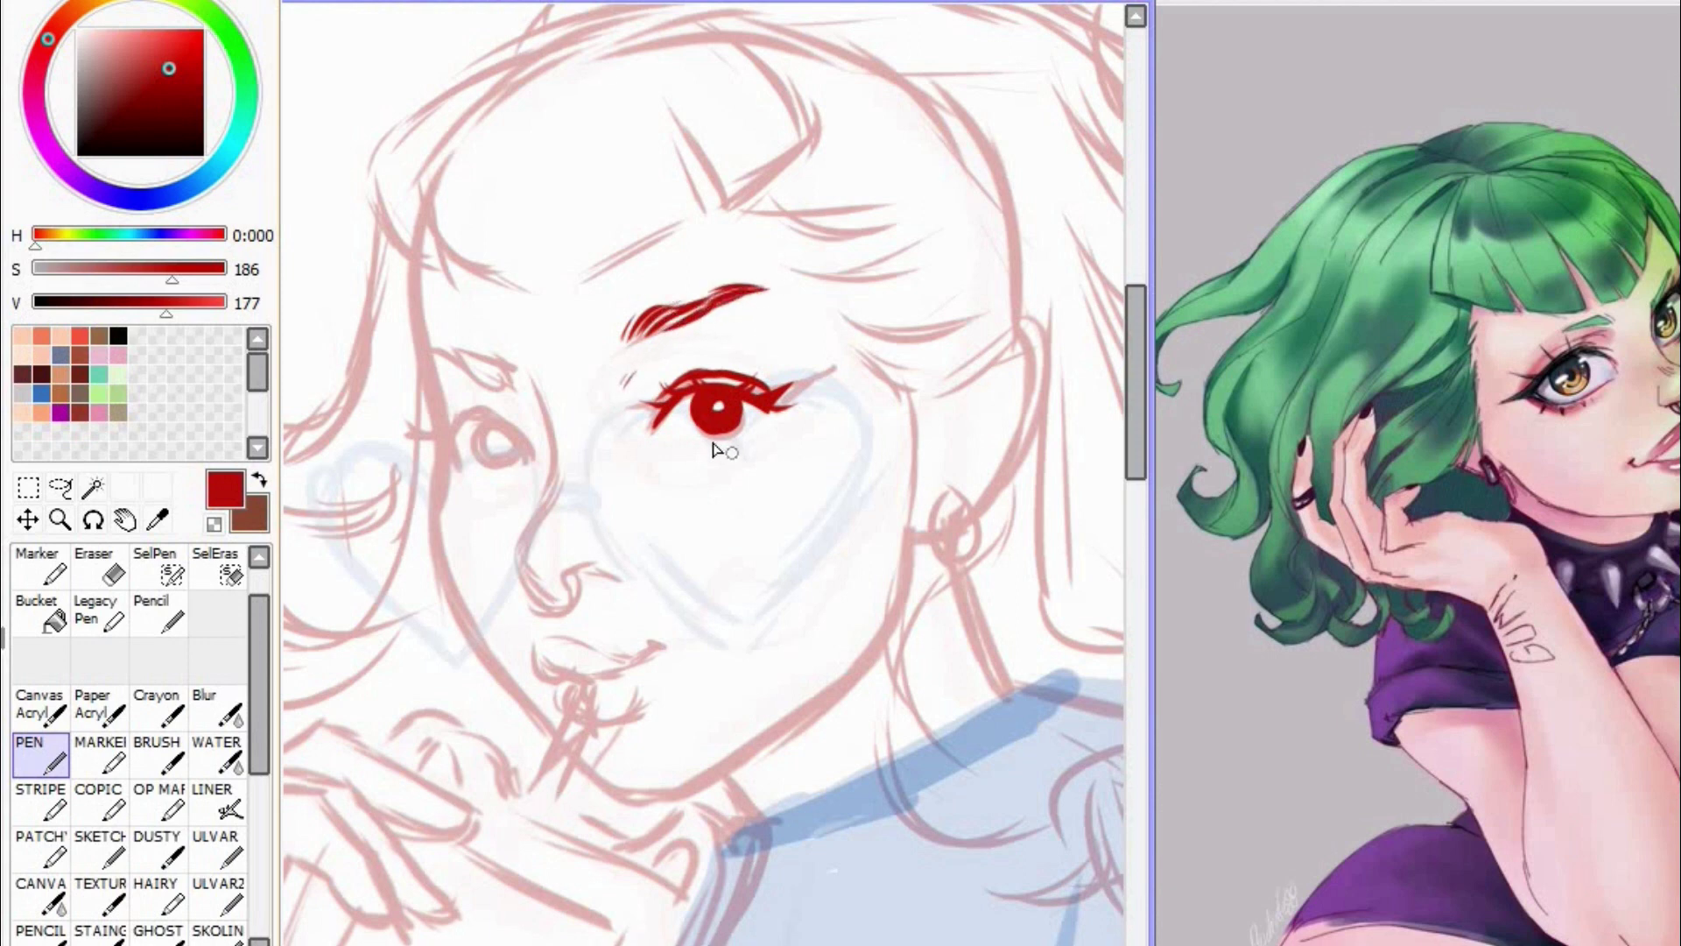
Step: Ink the near eye's wing and lashes, then the nose profile and nostril in red over the sketch
mouse_move(686, 450)
mouse_down()
mouse_move(734, 448)
mouse_move(813, 375)
mouse_up()
mouse_move(526, 371)
mouse_down()
mouse_move(559, 449)
mouse_move(523, 554)
mouse_up()
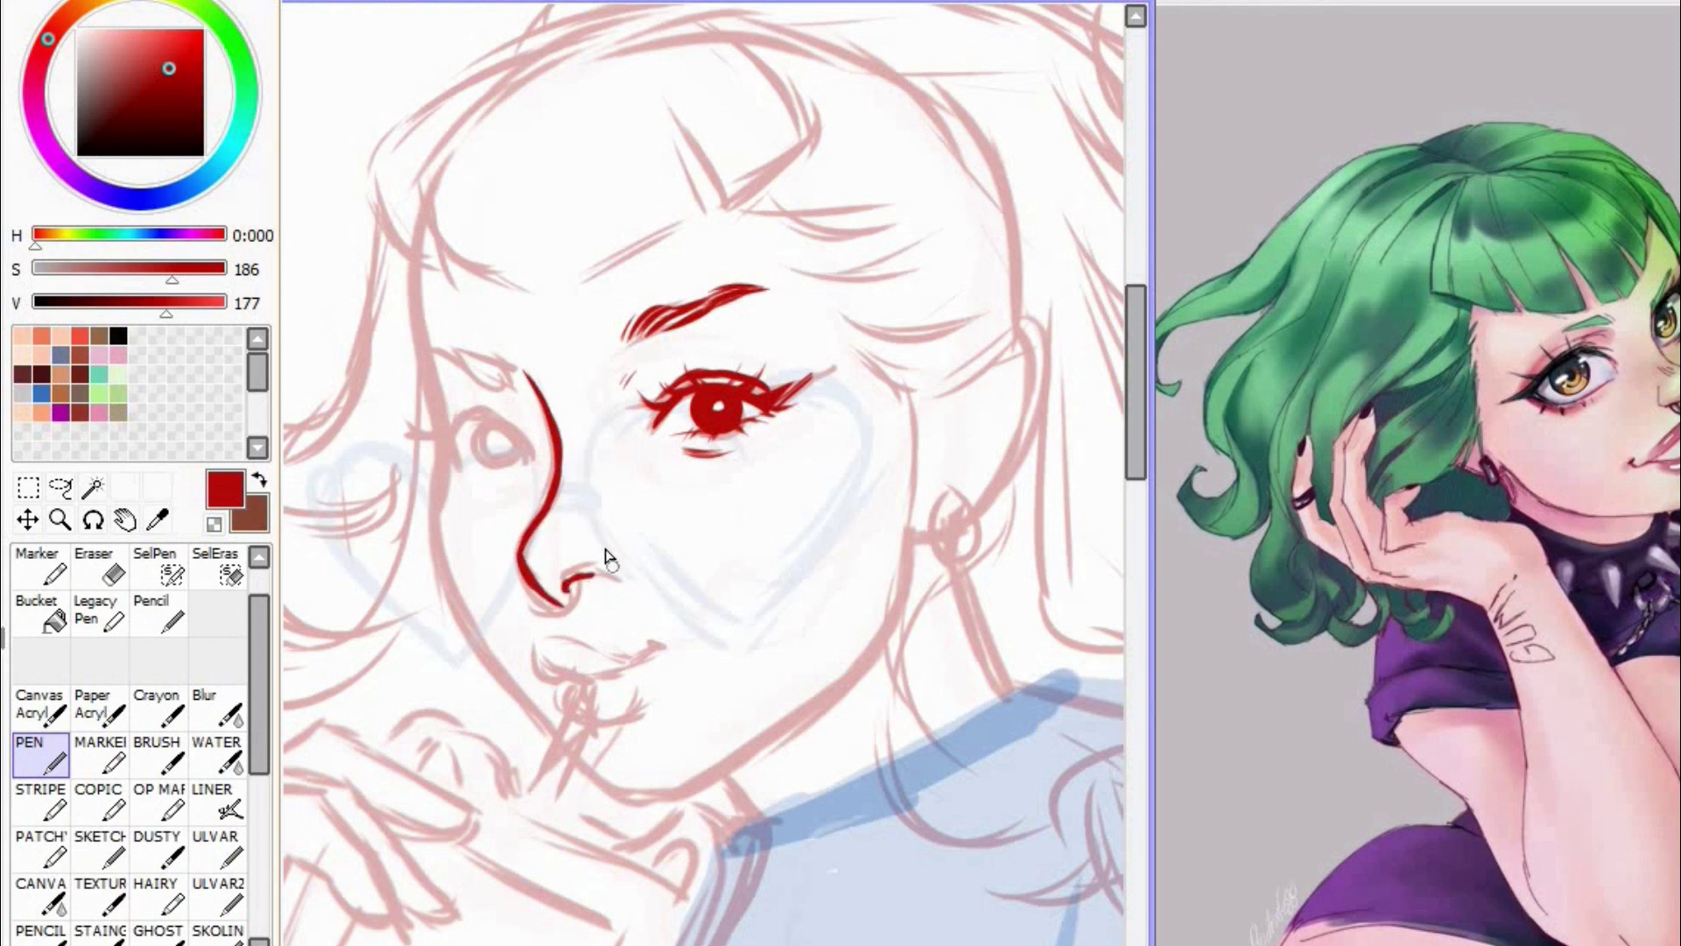
drag(605, 579, 562, 608)
Step: Ink the far eye in red, including its upper lashes, lid, iris and pupil
mouse_move(448, 462)
mouse_down()
mouse_move(628, 321)
mouse_move(656, 369)
mouse_move(579, 319)
mouse_up()
mouse_move(615, 323)
mouse_down()
mouse_move(592, 296)
mouse_move(629, 294)
mouse_up()
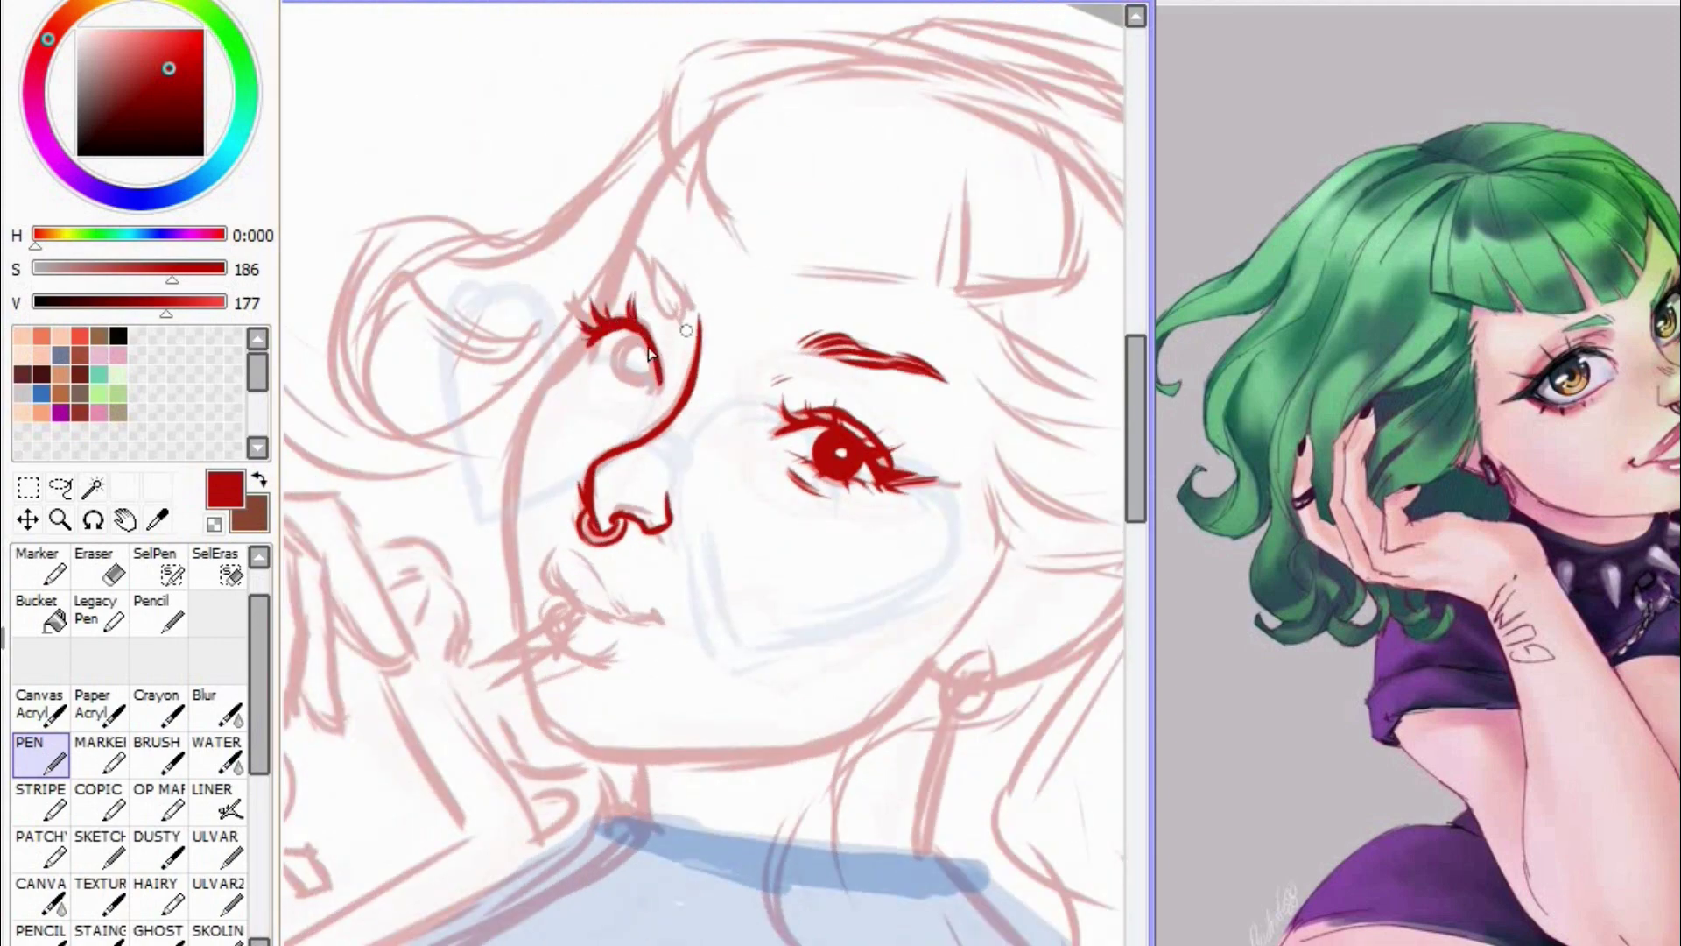
drag(654, 351, 672, 341)
drag(806, 80, 612, 378)
mouse_move(451, 460)
mouse_down()
mouse_move(499, 469)
mouse_move(475, 500)
mouse_up()
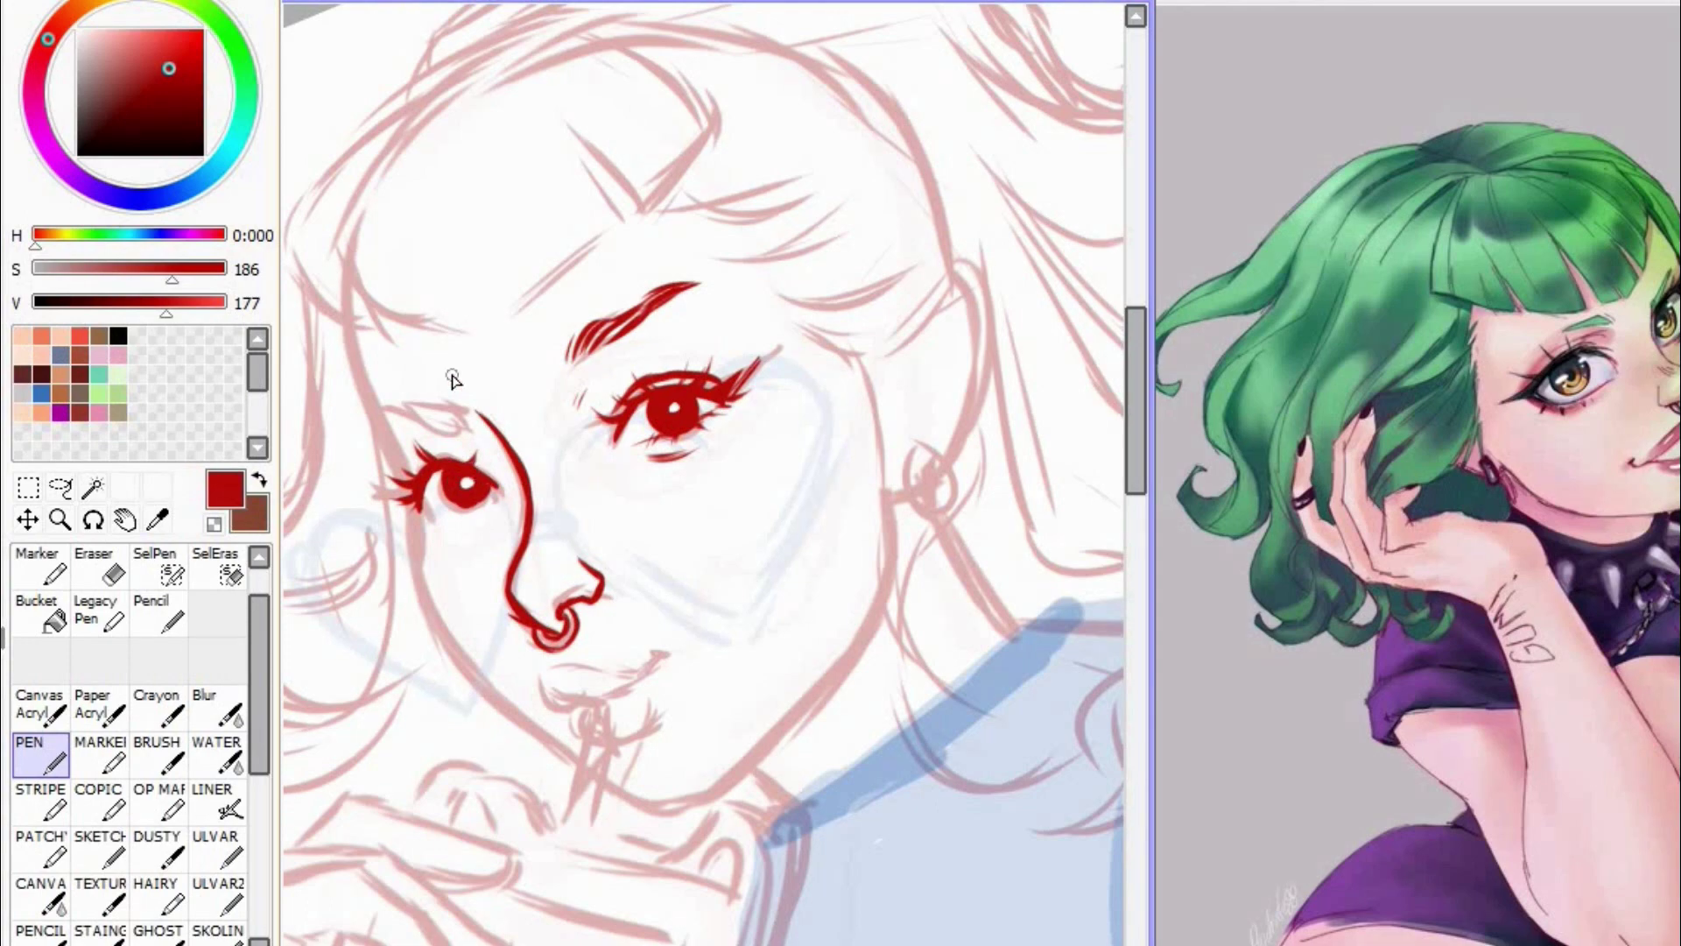
key(End)
key(End)
drag(637, 308, 672, 362)
drag(652, 325, 673, 381)
key(Delete)
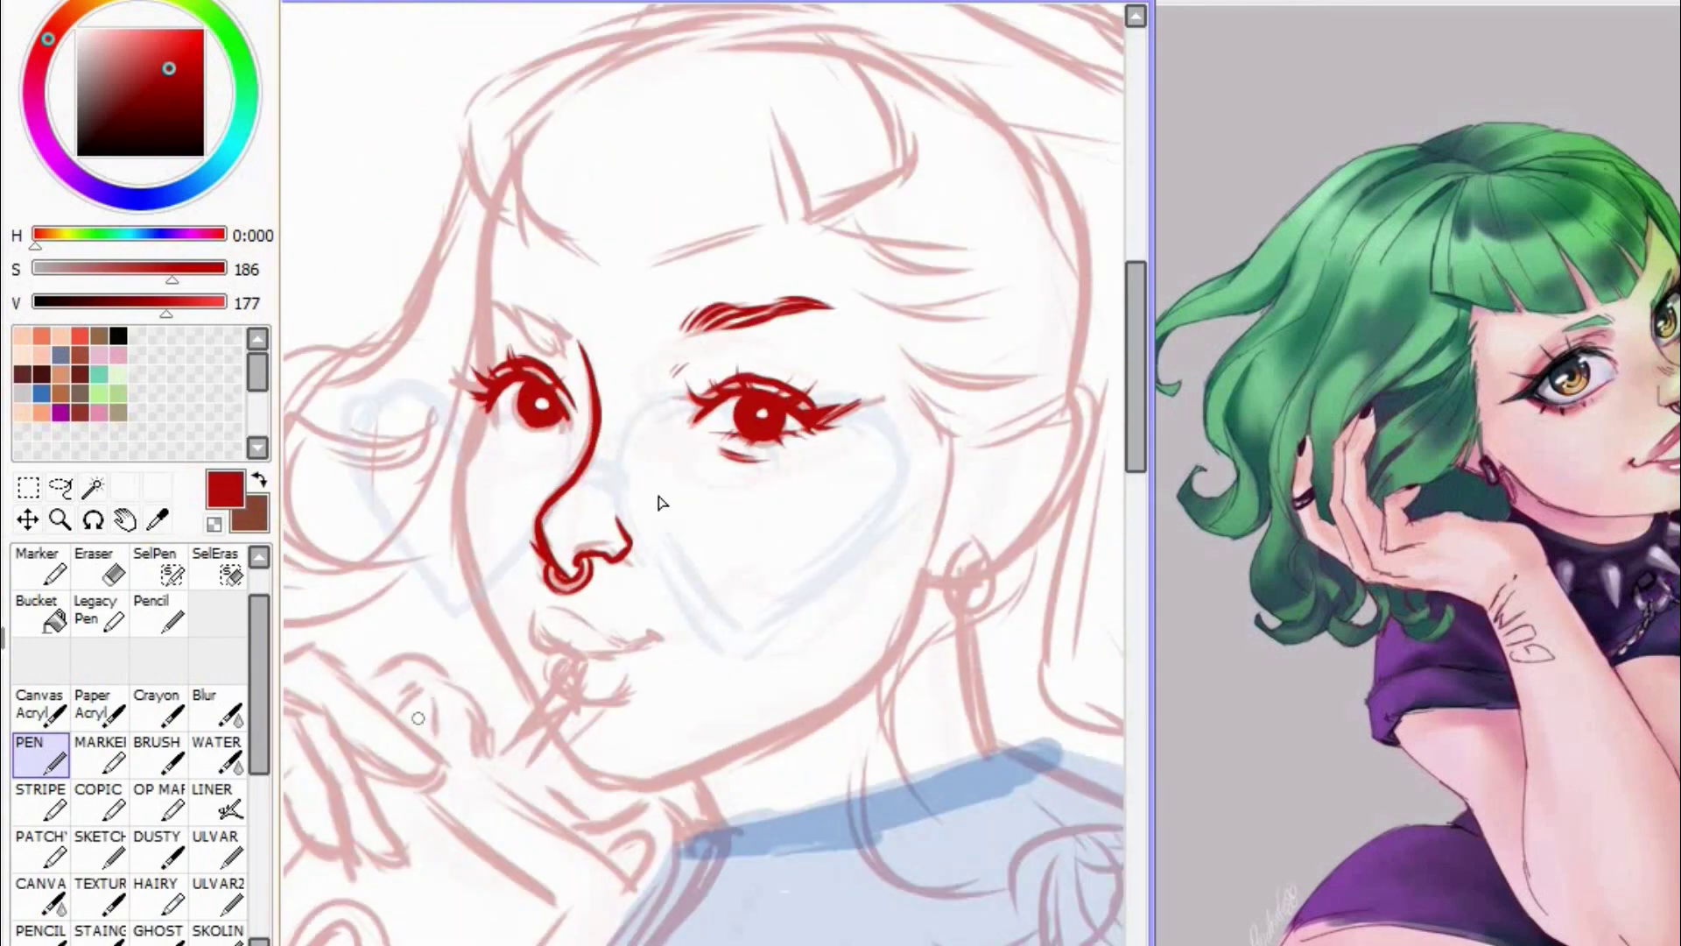
key(Delete)
key(Delete)
key(Delete)
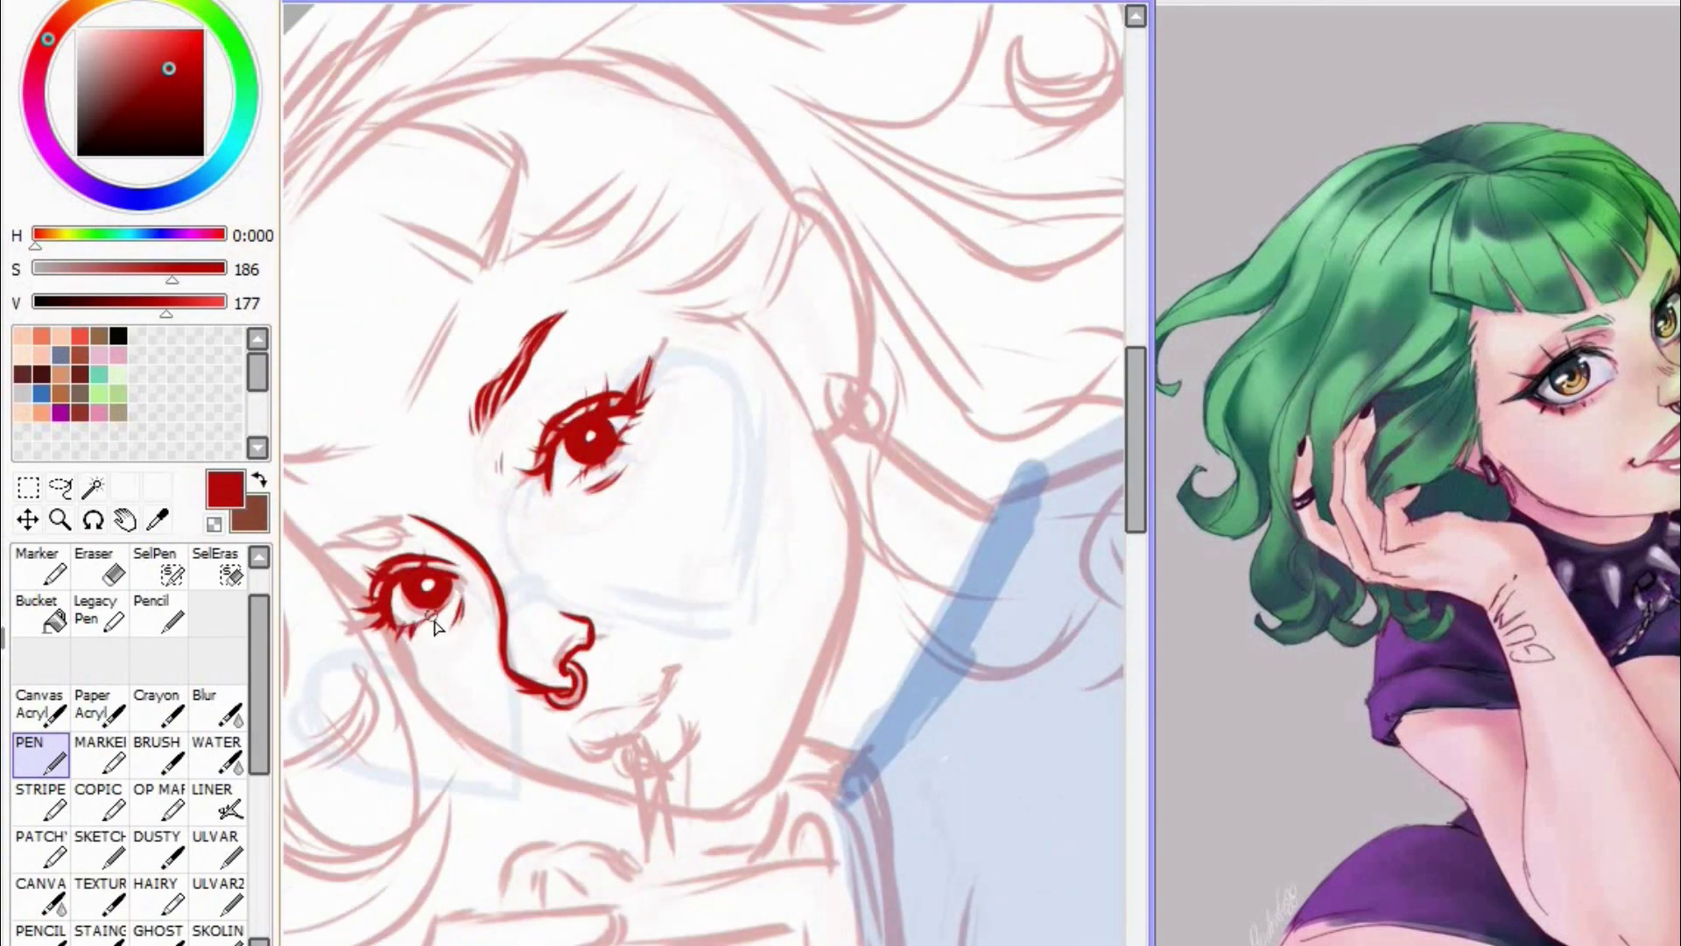
Step: Ink the far eyebrow as a thick tapered shape above the eye and finish the lower lashes
key(End)
key(End)
key(End)
key(End)
drag(561, 321, 585, 359)
key(Delete)
key(Delete)
key(Delete)
key(Delete)
key(Delete)
key(Delete)
key(Delete)
drag(401, 705, 338, 783)
key(End)
key(End)
key(End)
key(End)
key(End)
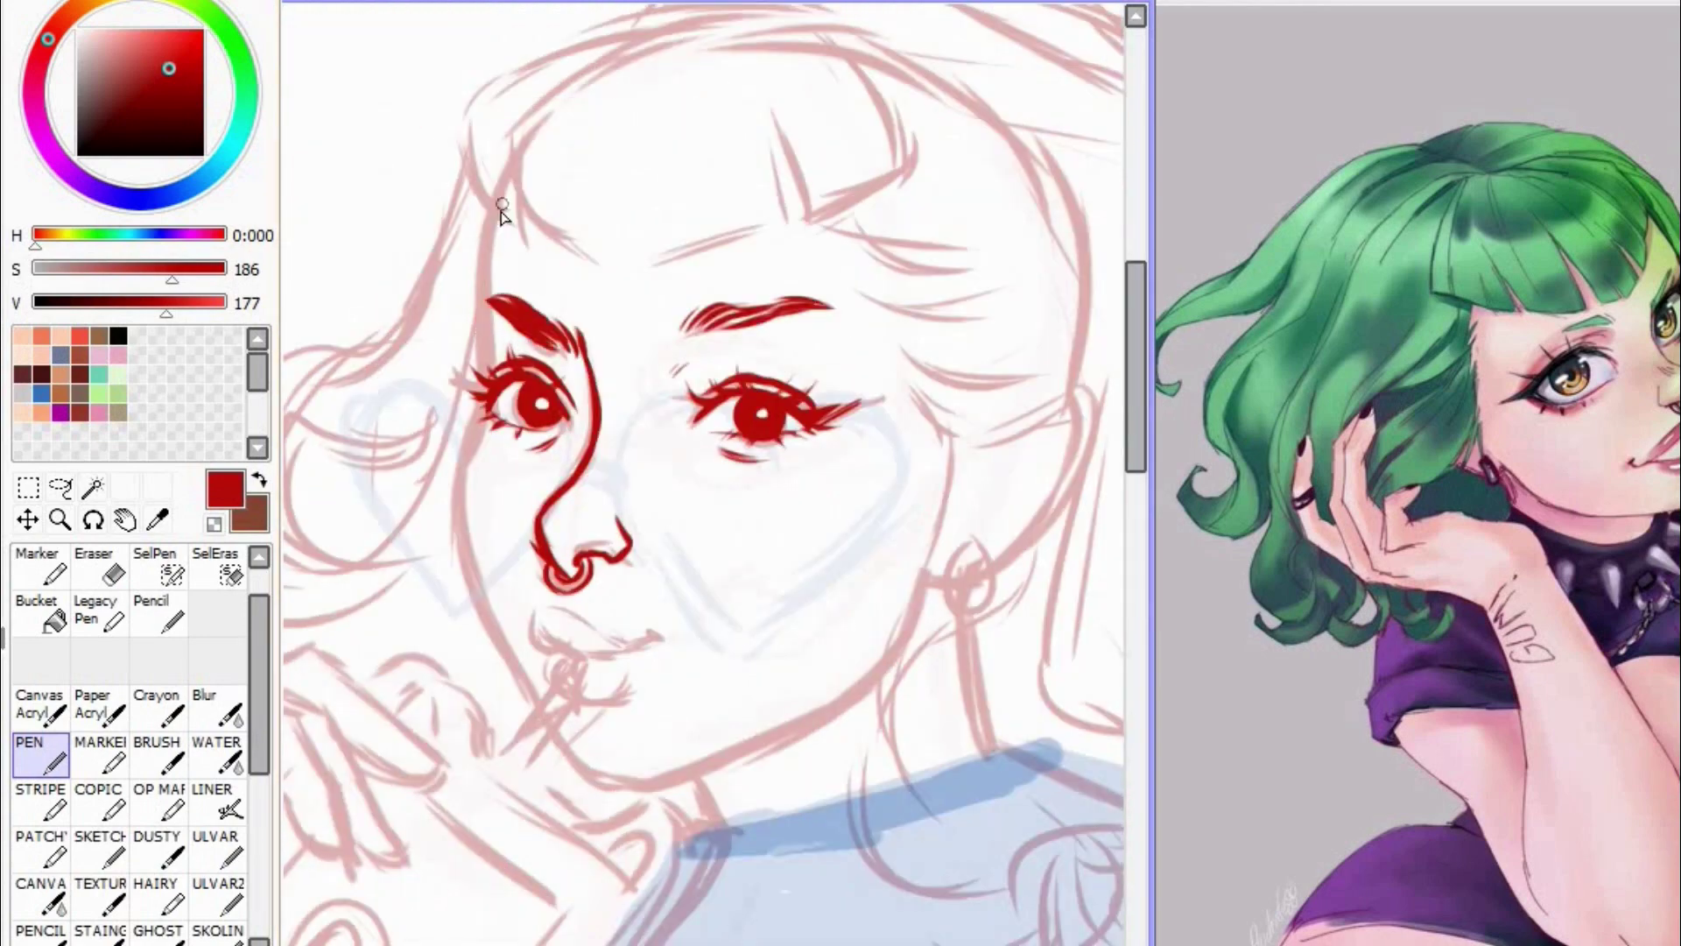
Step: Ink the face contour from the far temple past the cheek and chin and along the jaw toward the ear
mouse_move(499, 206)
mouse_down()
mouse_move(495, 347)
mouse_move(514, 387)
mouse_move(490, 378)
mouse_move(461, 507)
mouse_move(538, 701)
mouse_up()
key(Page_Down)
drag(891, 573, 867, 436)
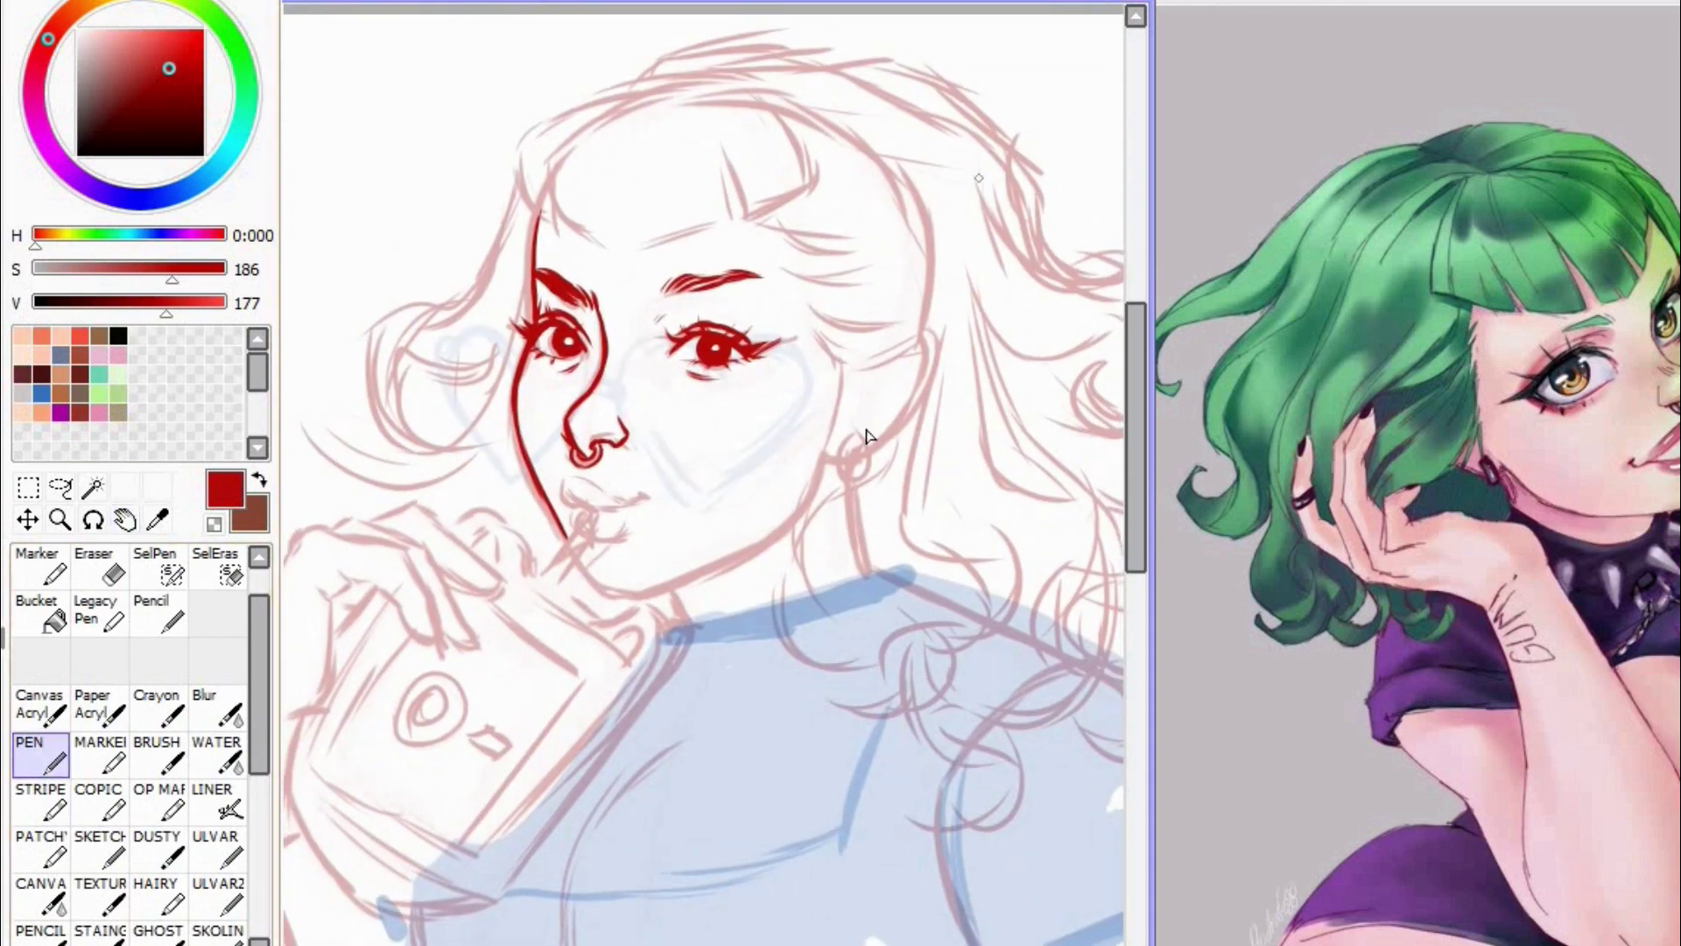
key(End)
key(End)
key(End)
key(End)
key(End)
key(End)
mouse_move(763, 561)
mouse_down()
mouse_move(757, 644)
mouse_move(839, 795)
mouse_up()
key(Home)
Step: Ink the ear and its hoop earring, cleaning up overlapping lines with the Eraser
drag(833, 412, 793, 519)
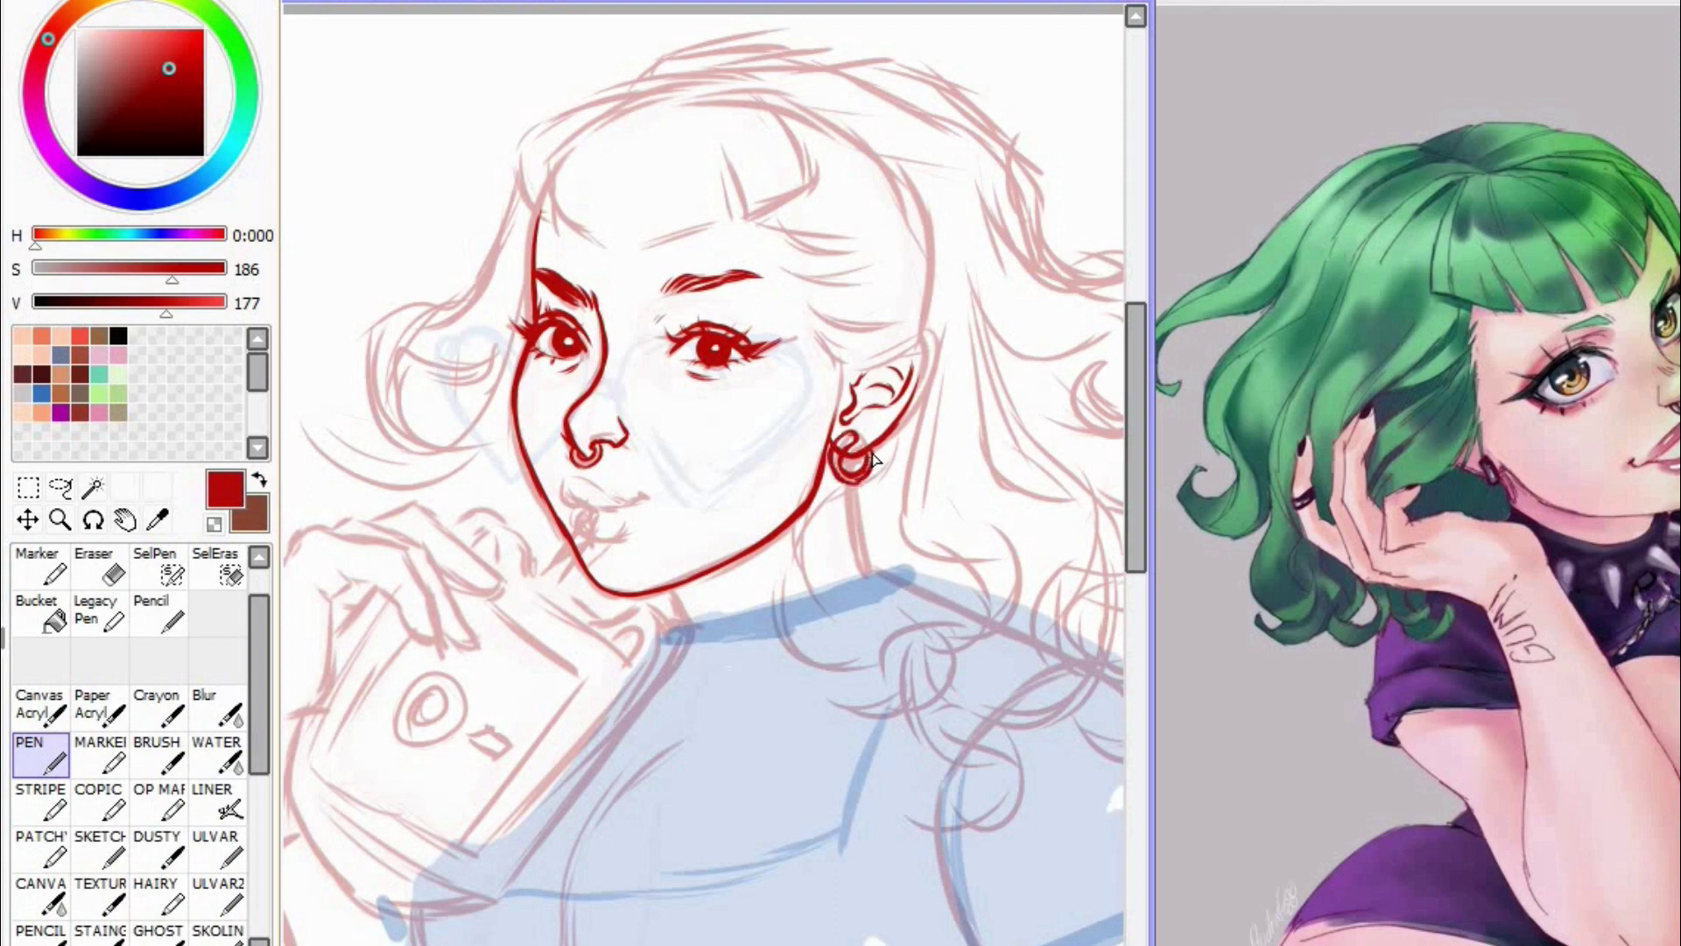
click(101, 570)
click(41, 756)
drag(844, 440, 872, 473)
click(101, 569)
click(41, 755)
Step: Ink the swept-back strands at the temple and the long hair lock falling behind the ear
key(Page_Down)
key(End)
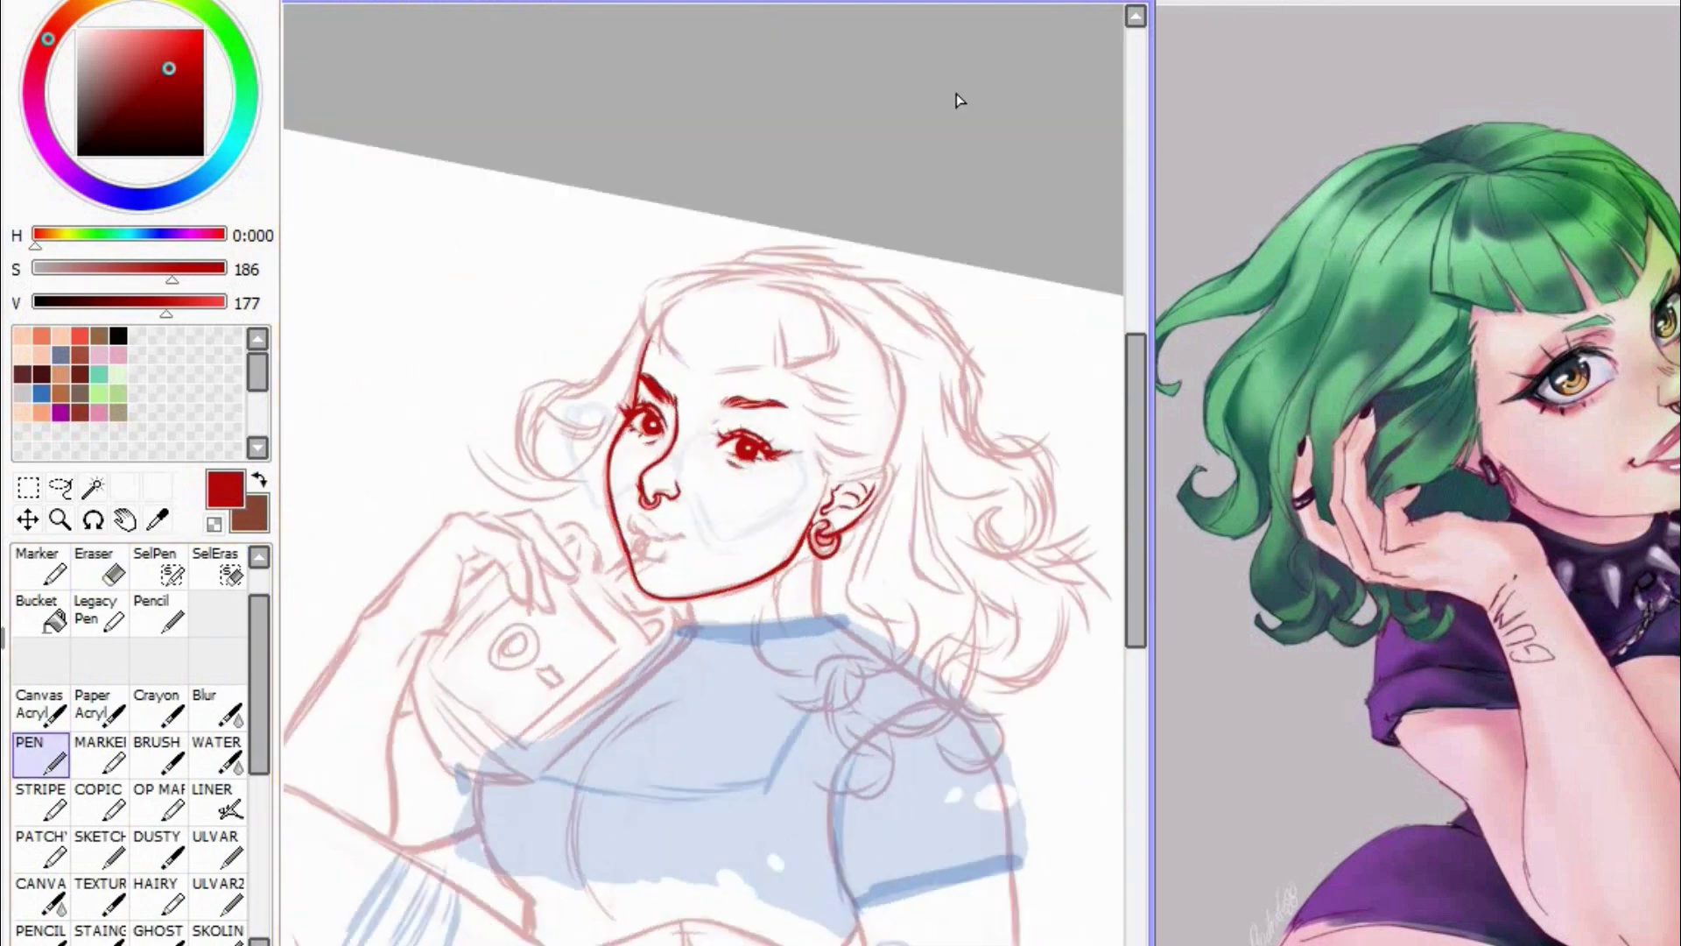
drag(802, 408, 849, 452)
mouse_move(810, 412)
mouse_down()
mouse_move(866, 438)
mouse_move(858, 457)
mouse_up()
drag(823, 451, 812, 503)
drag(833, 483, 886, 485)
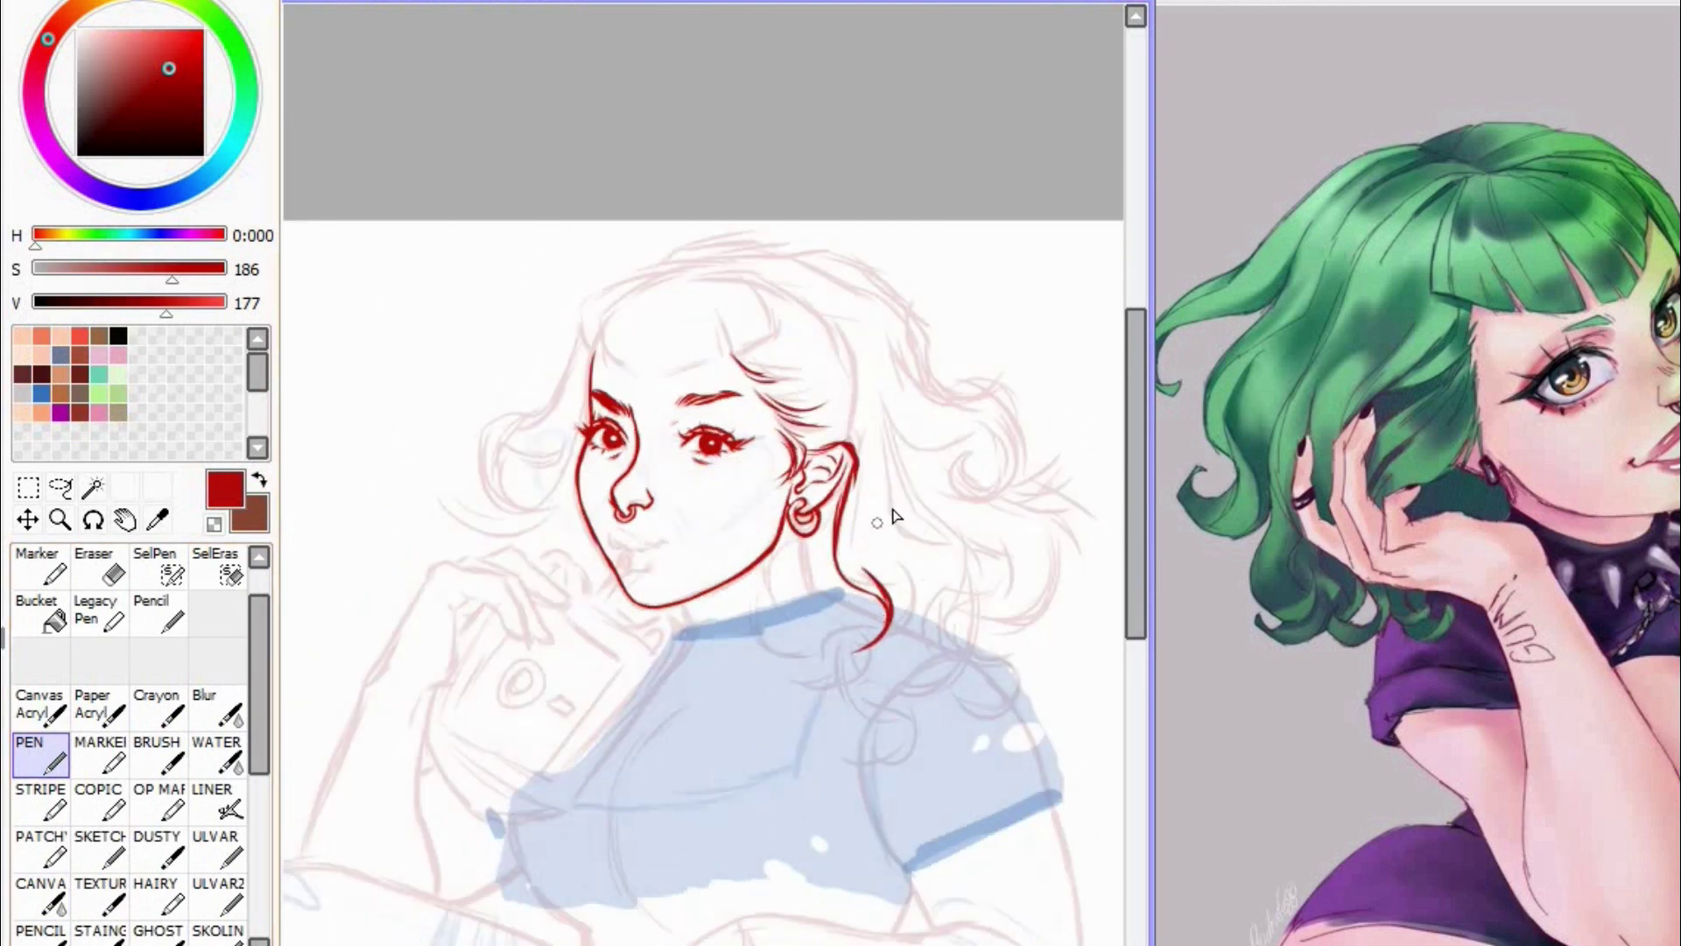
drag(857, 461, 852, 545)
mouse_move(821, 323)
mouse_down()
mouse_move(850, 366)
mouse_move(852, 541)
mouse_up()
Step: Ink the hair's edge over the crown and the outer strand running down the back of the head
click(111, 573)
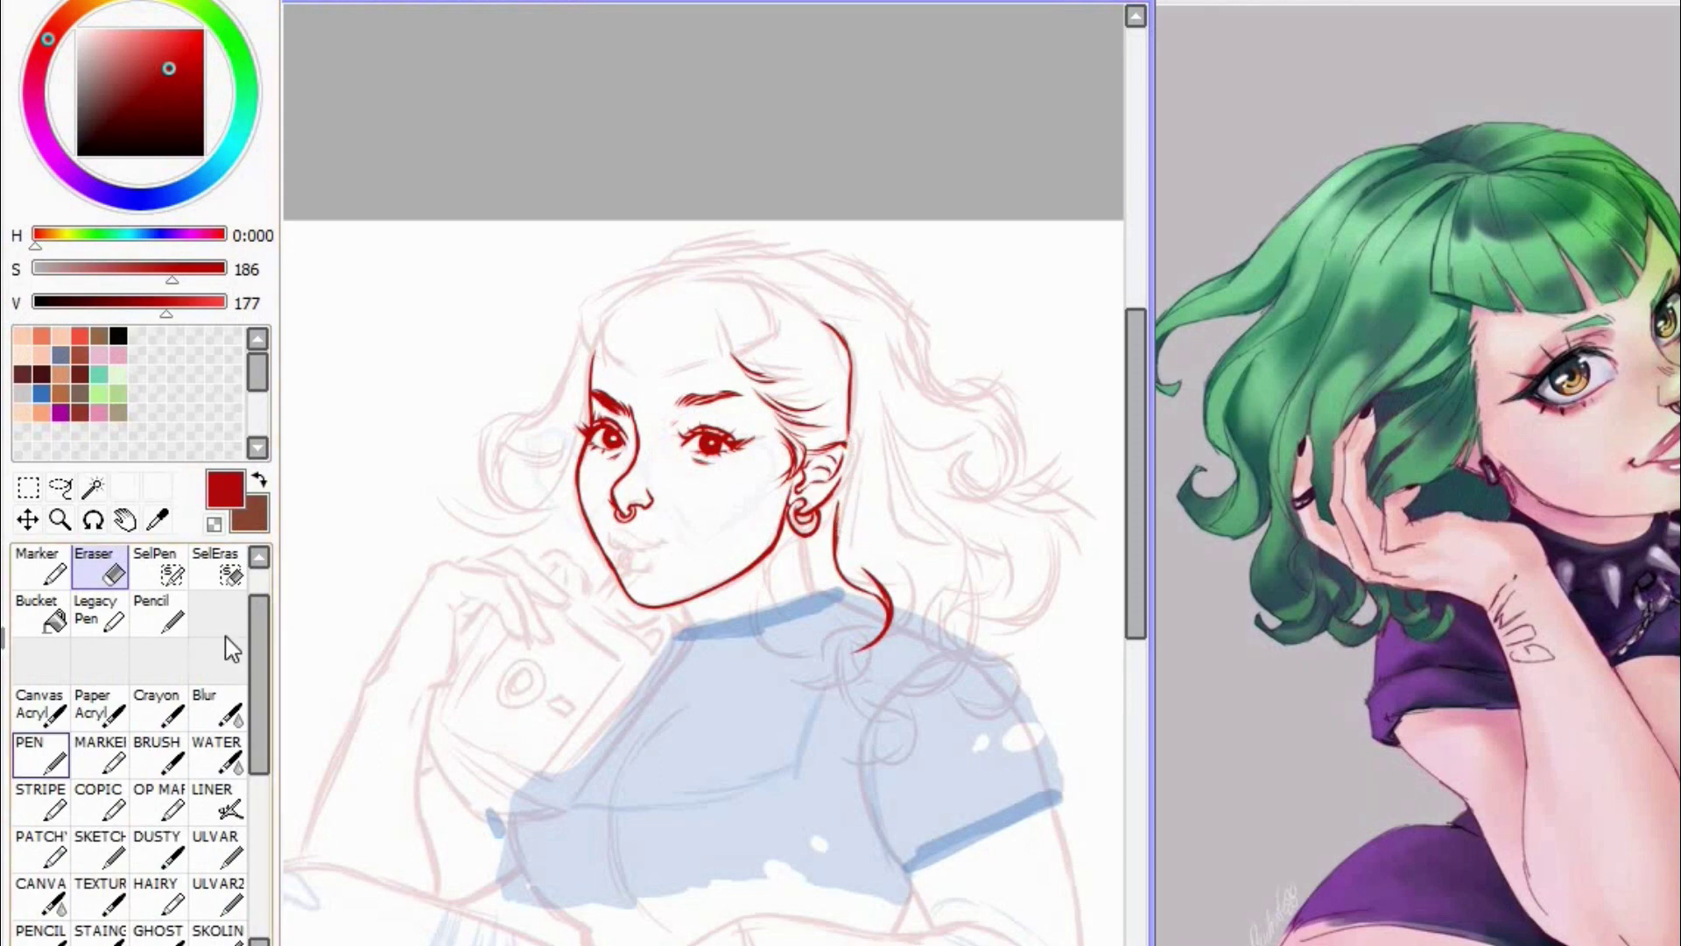
click(41, 754)
drag(848, 424, 837, 516)
drag(733, 273, 837, 333)
drag(786, 255, 936, 394)
key(ctrl+z)
key(ctrl+z)
key(ctrl+z)
key(End)
mouse_move(917, 310)
mouse_down()
mouse_move(981, 388)
mouse_move(991, 490)
mouse_up()
key(Home)
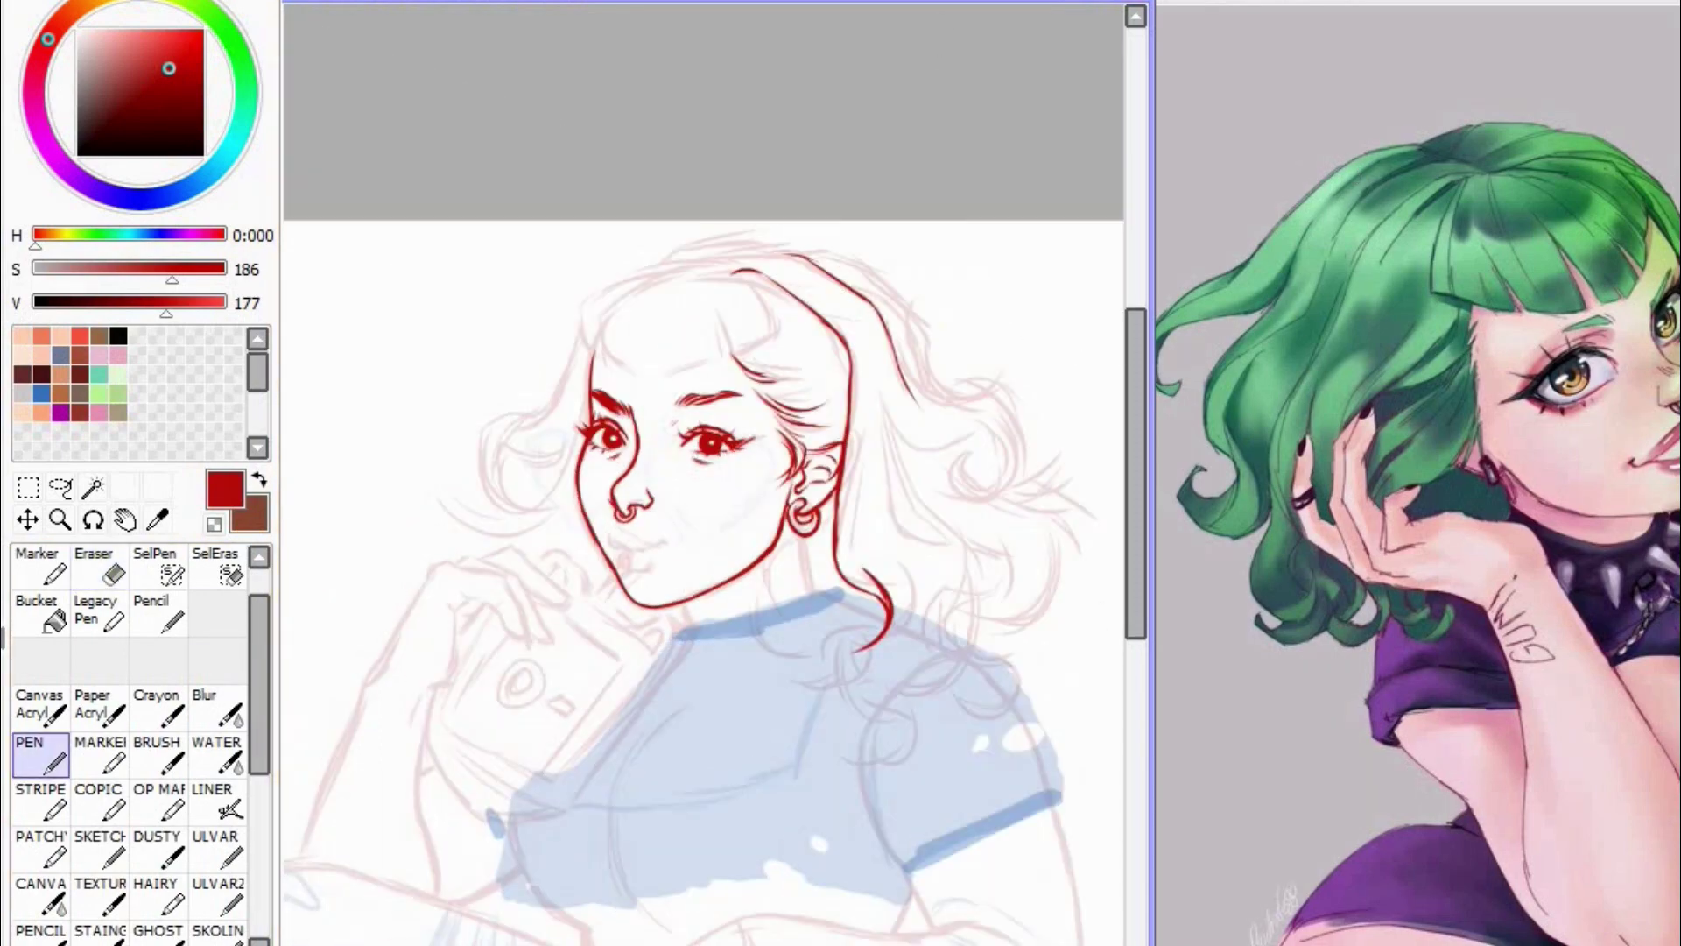
Step: Select the near eye's linework with the Lasso, adjust it with a transform, and clear the selection
key(h)
click(62, 487)
mouse_move(743, 409)
mouse_down()
mouse_move(649, 435)
mouse_move(741, 410)
mouse_move(714, 455)
mouse_move(760, 401)
mouse_up()
click(54, 1)
click(160, 401)
key(Return)
key(Insert)
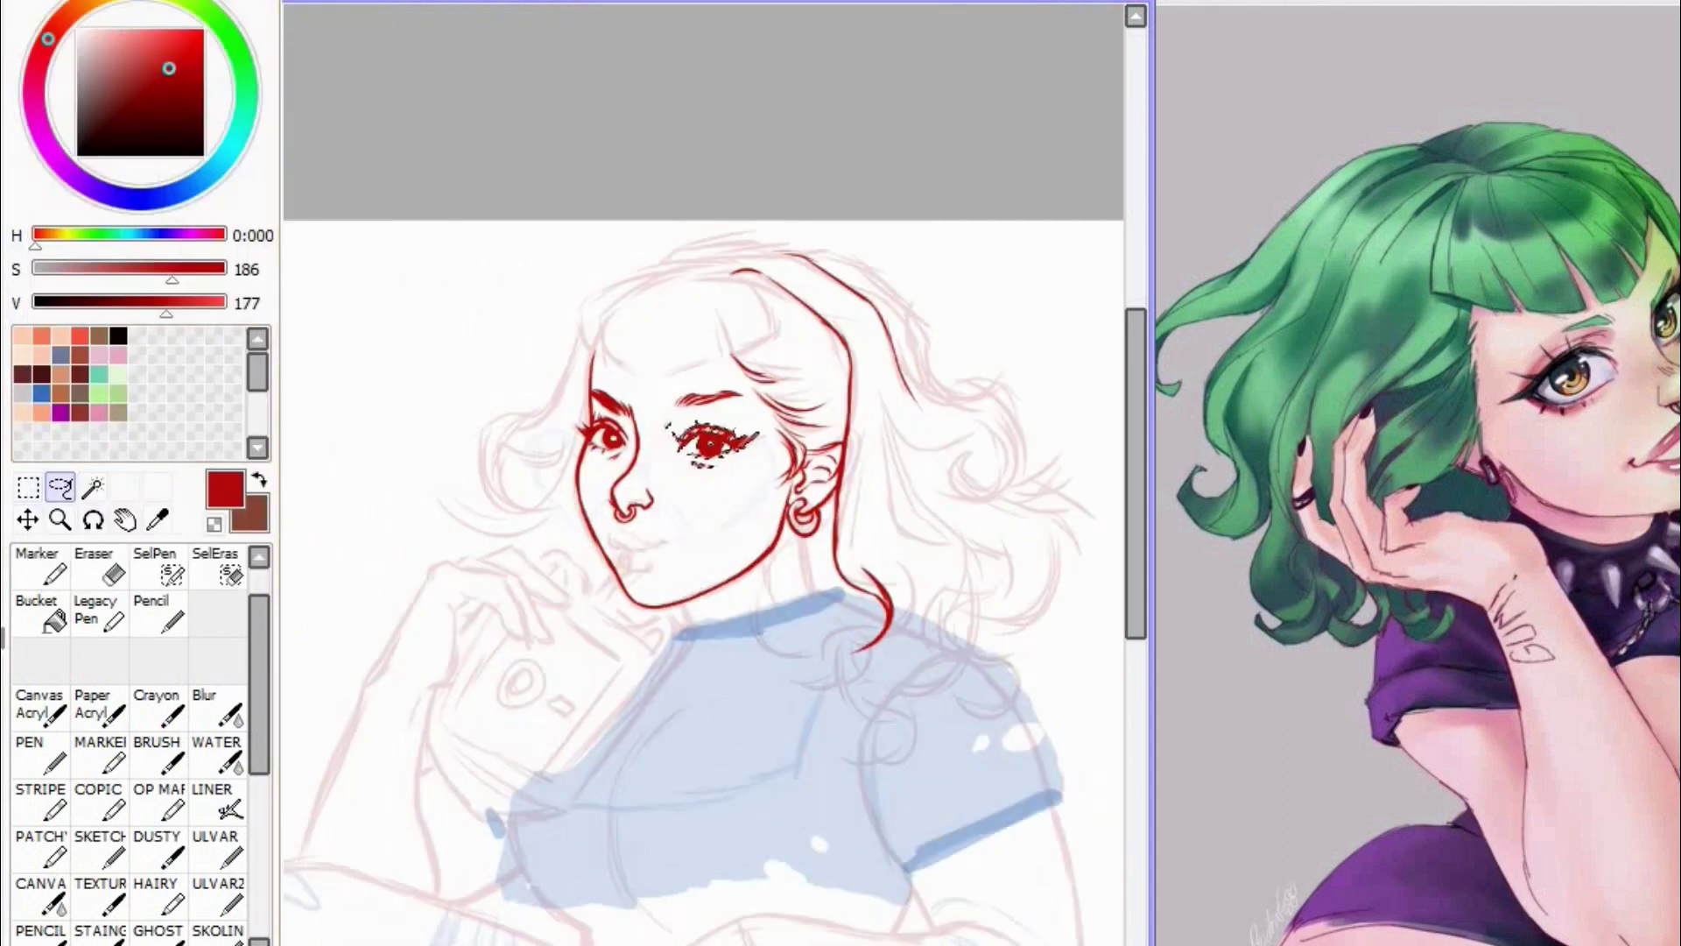
key(ctrl+d)
Step: Ink the wavy hair locks and curled tips hanging over the near shoulder with the Pen
click(40, 753)
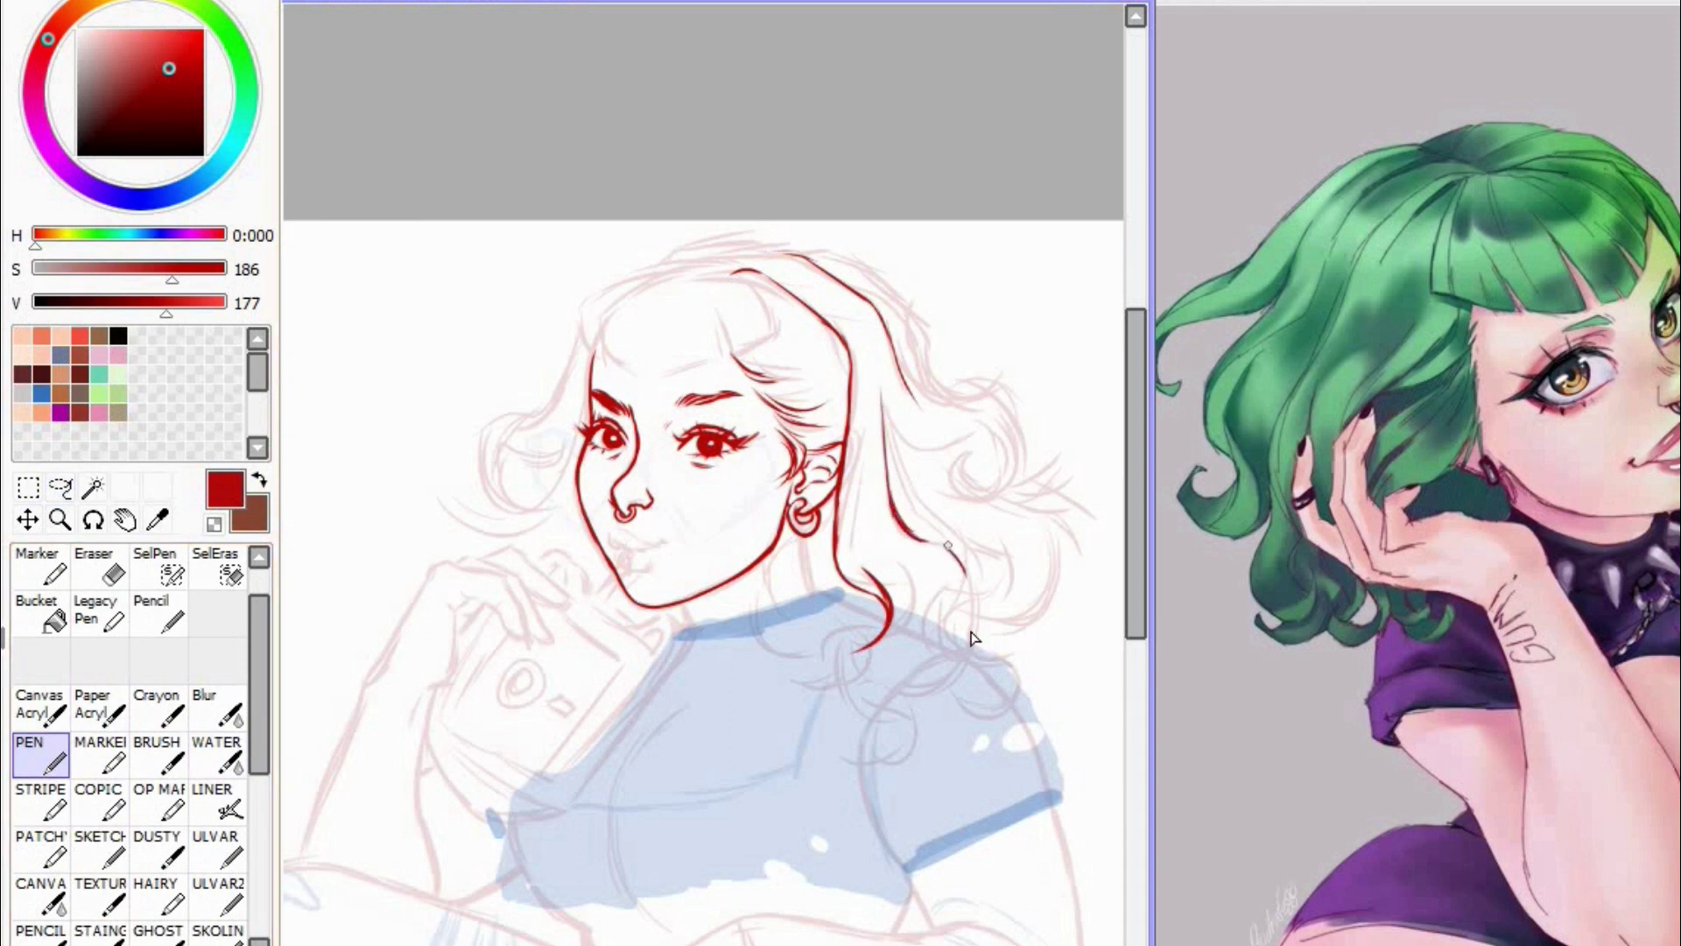
drag(948, 545, 926, 693)
mouse_move(911, 573)
mouse_down()
mouse_move(870, 648)
mouse_move(824, 669)
mouse_up()
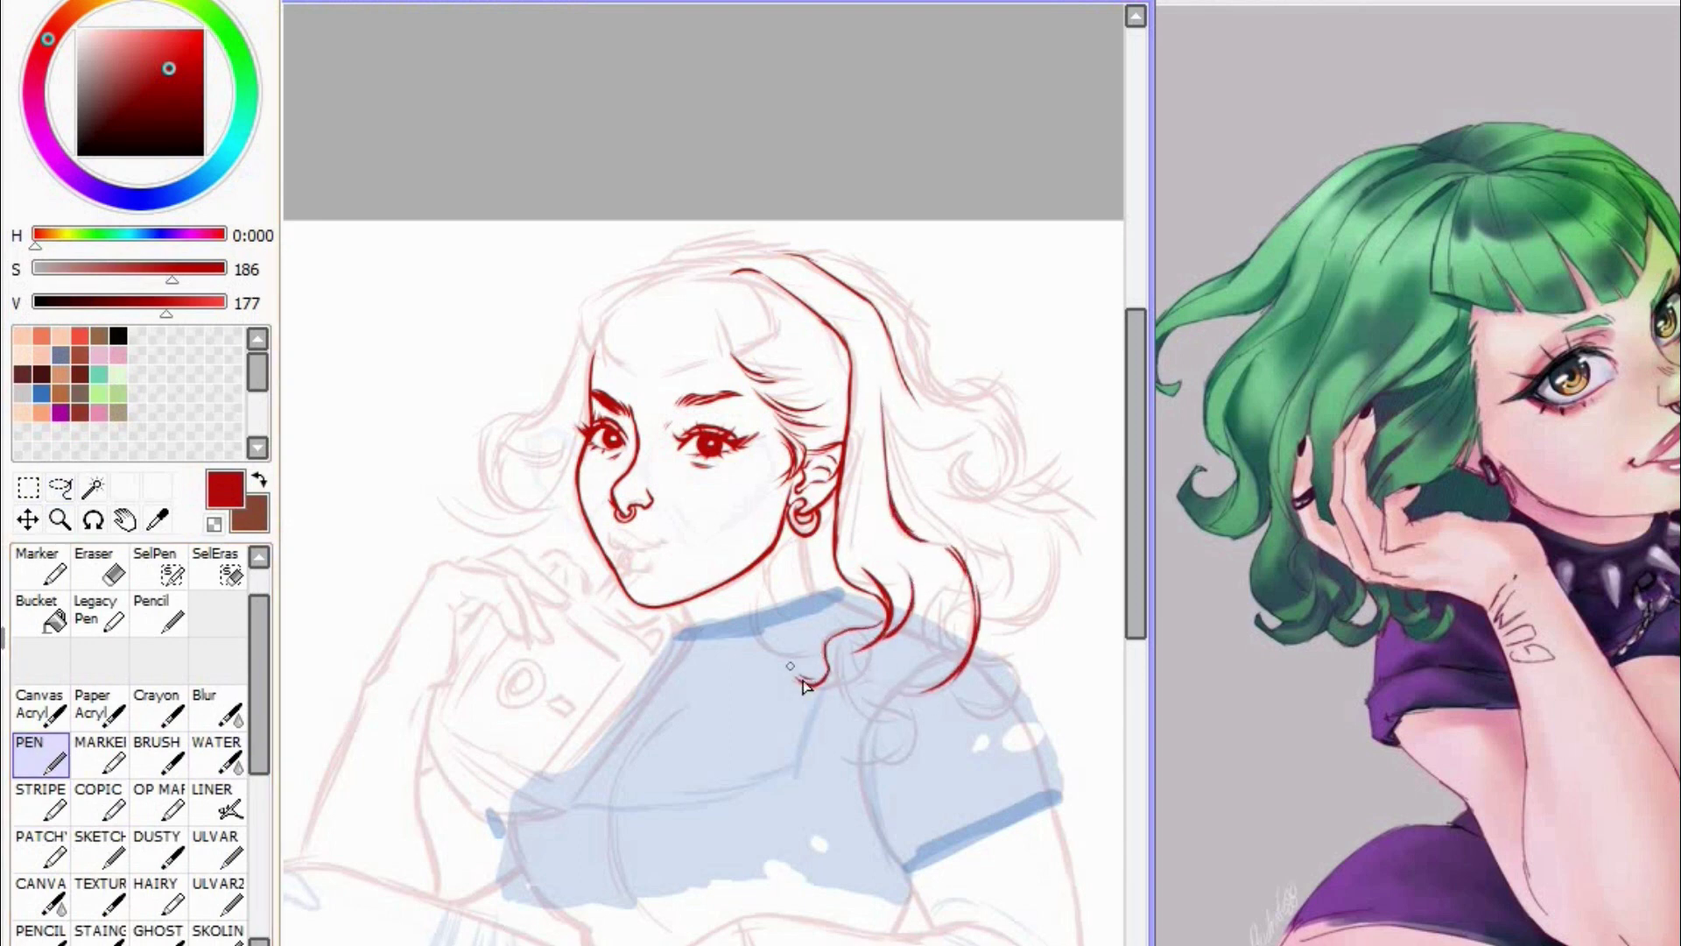
drag(911, 711, 886, 764)
drag(845, 701, 901, 757)
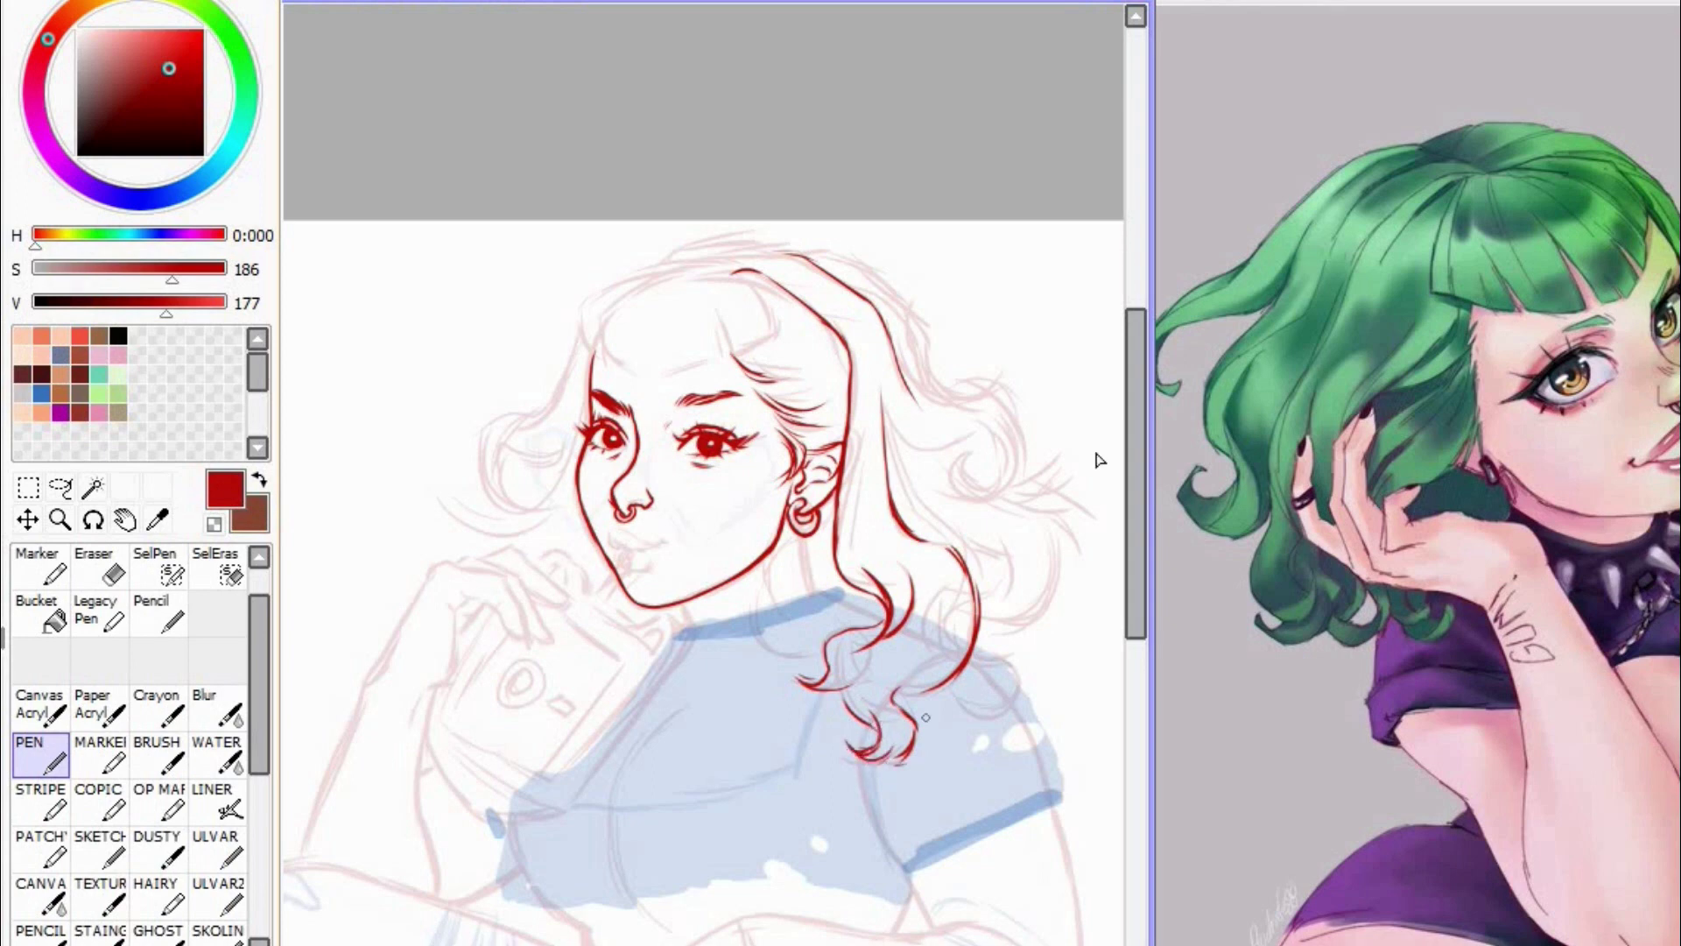
Step: Ink the curls beside the neck over the shirt collar and clean up stray lines
key(Delete)
key(Delete)
key(Delete)
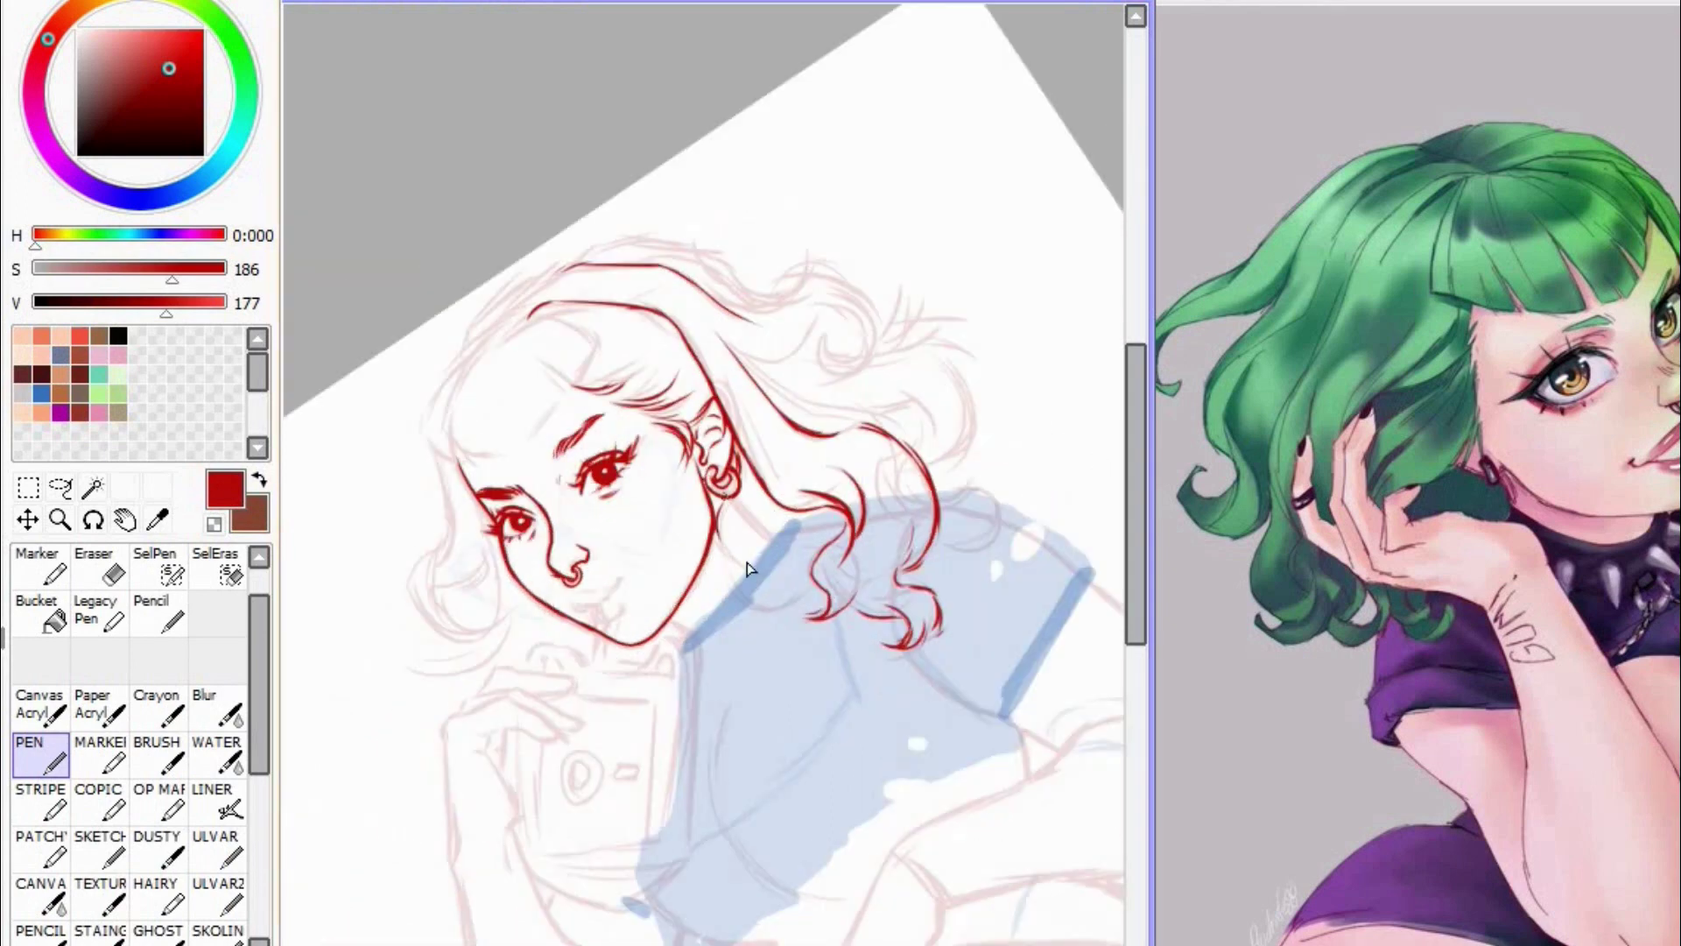
mouse_move(719, 506)
mouse_down()
mouse_move(774, 570)
mouse_move(807, 522)
mouse_up()
mouse_move(731, 574)
mouse_down()
mouse_move(816, 601)
mouse_move(769, 615)
mouse_up()
click(110, 570)
key(Home)
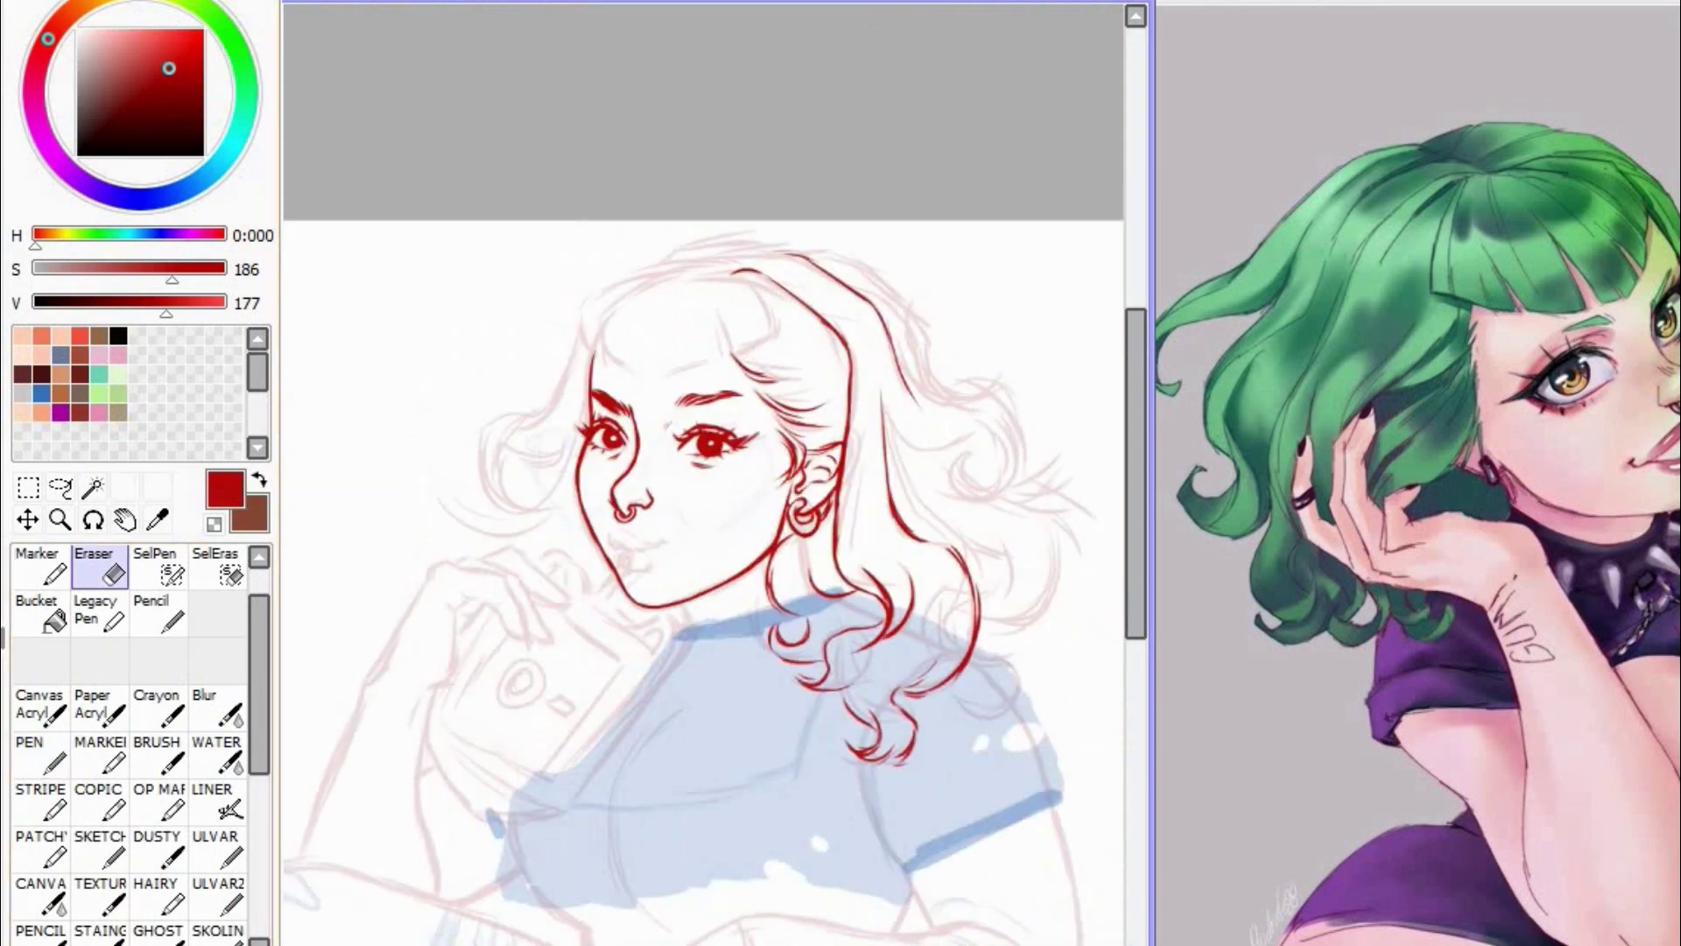
Step: Add inner strands to the hair behind the ear and a small curl at the shoulder
click(42, 755)
drag(825, 535, 816, 583)
mouse_move(893, 480)
mouse_down()
mouse_move(945, 531)
mouse_move(976, 642)
mouse_up()
drag(972, 549, 995, 592)
drag(981, 695, 992, 640)
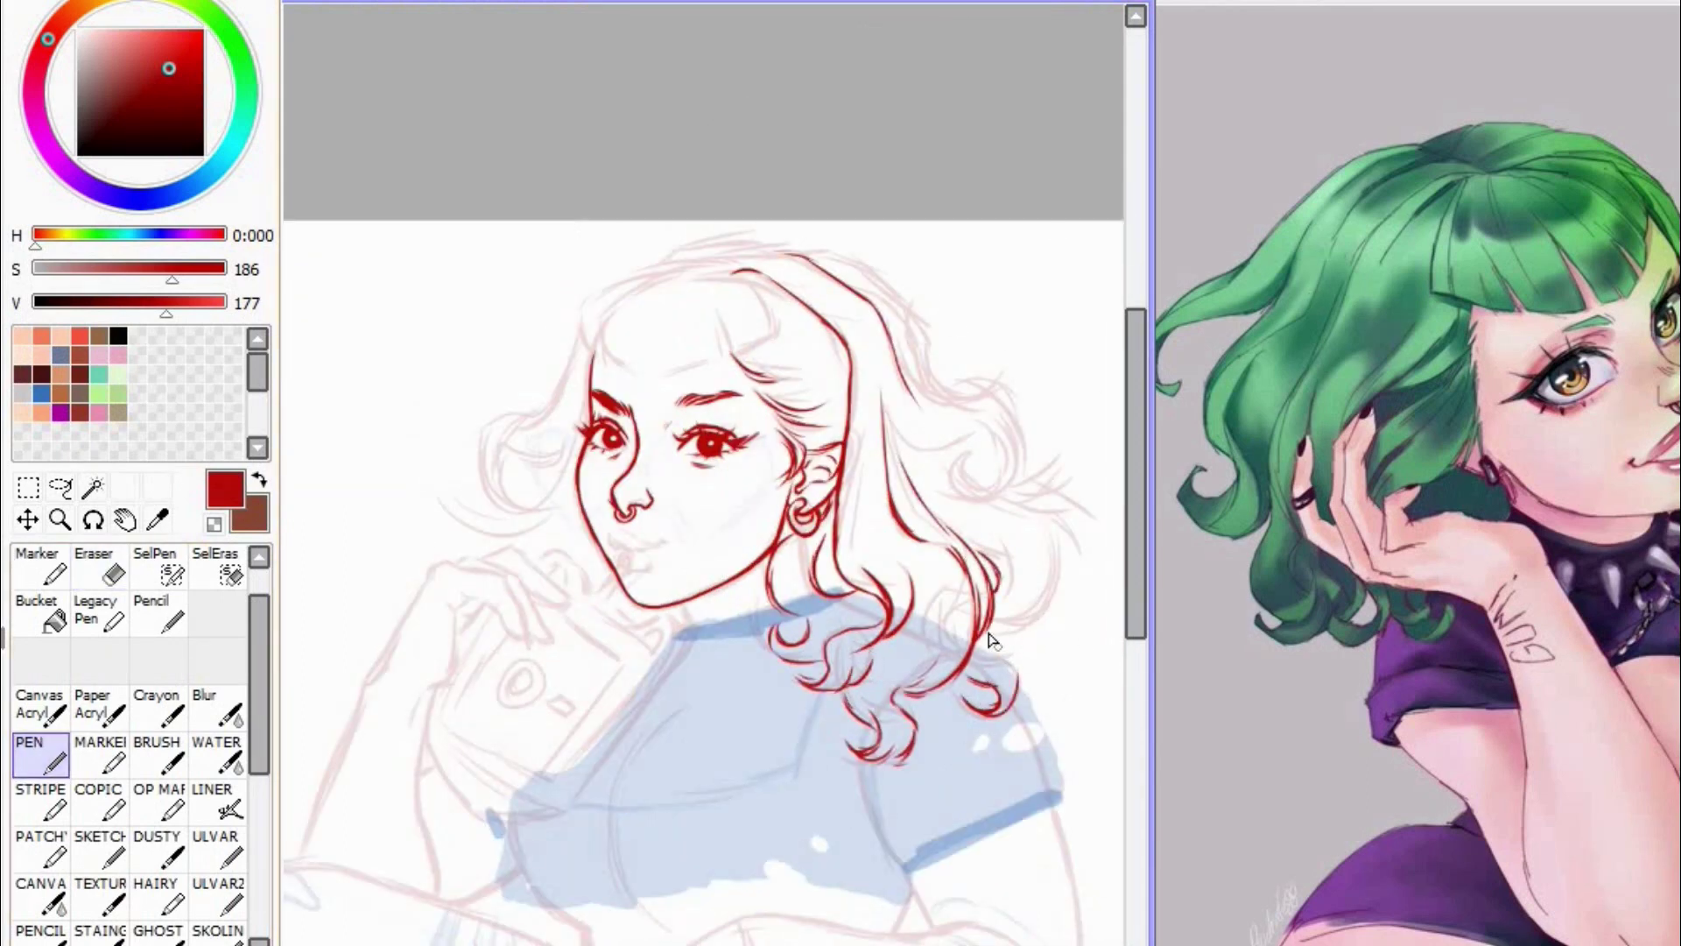
Step: Ink the large outer wave and the spiral curl at the back of the hair
drag(1072, 528, 1050, 619)
mouse_move(369, 753)
mouse_down()
mouse_move(334, 698)
mouse_move(329, 549)
mouse_up()
drag(1008, 561, 1057, 613)
drag(996, 599, 967, 636)
drag(936, 439, 1005, 545)
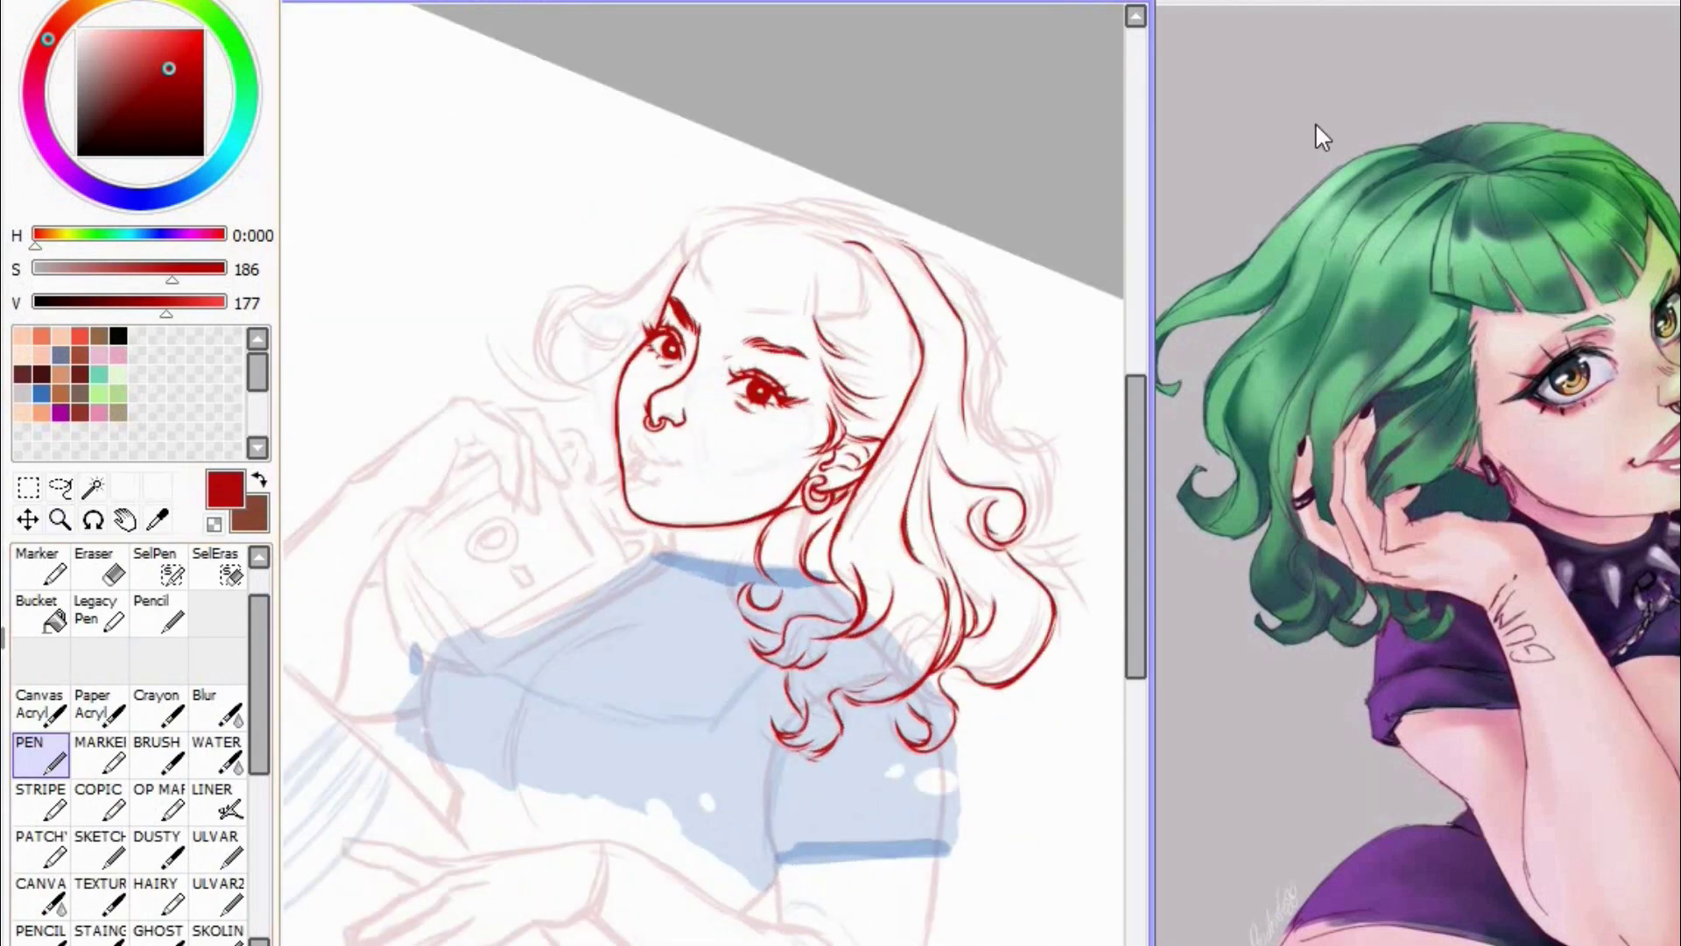
Step: Ink the hair's outer back contour with its flicked curls and the strokes along the top of the head
mouse_move(928, 258)
mouse_down()
mouse_move(1048, 436)
mouse_move(1031, 447)
mouse_move(1046, 504)
mouse_move(1055, 565)
mouse_up()
key(e)
key(n)
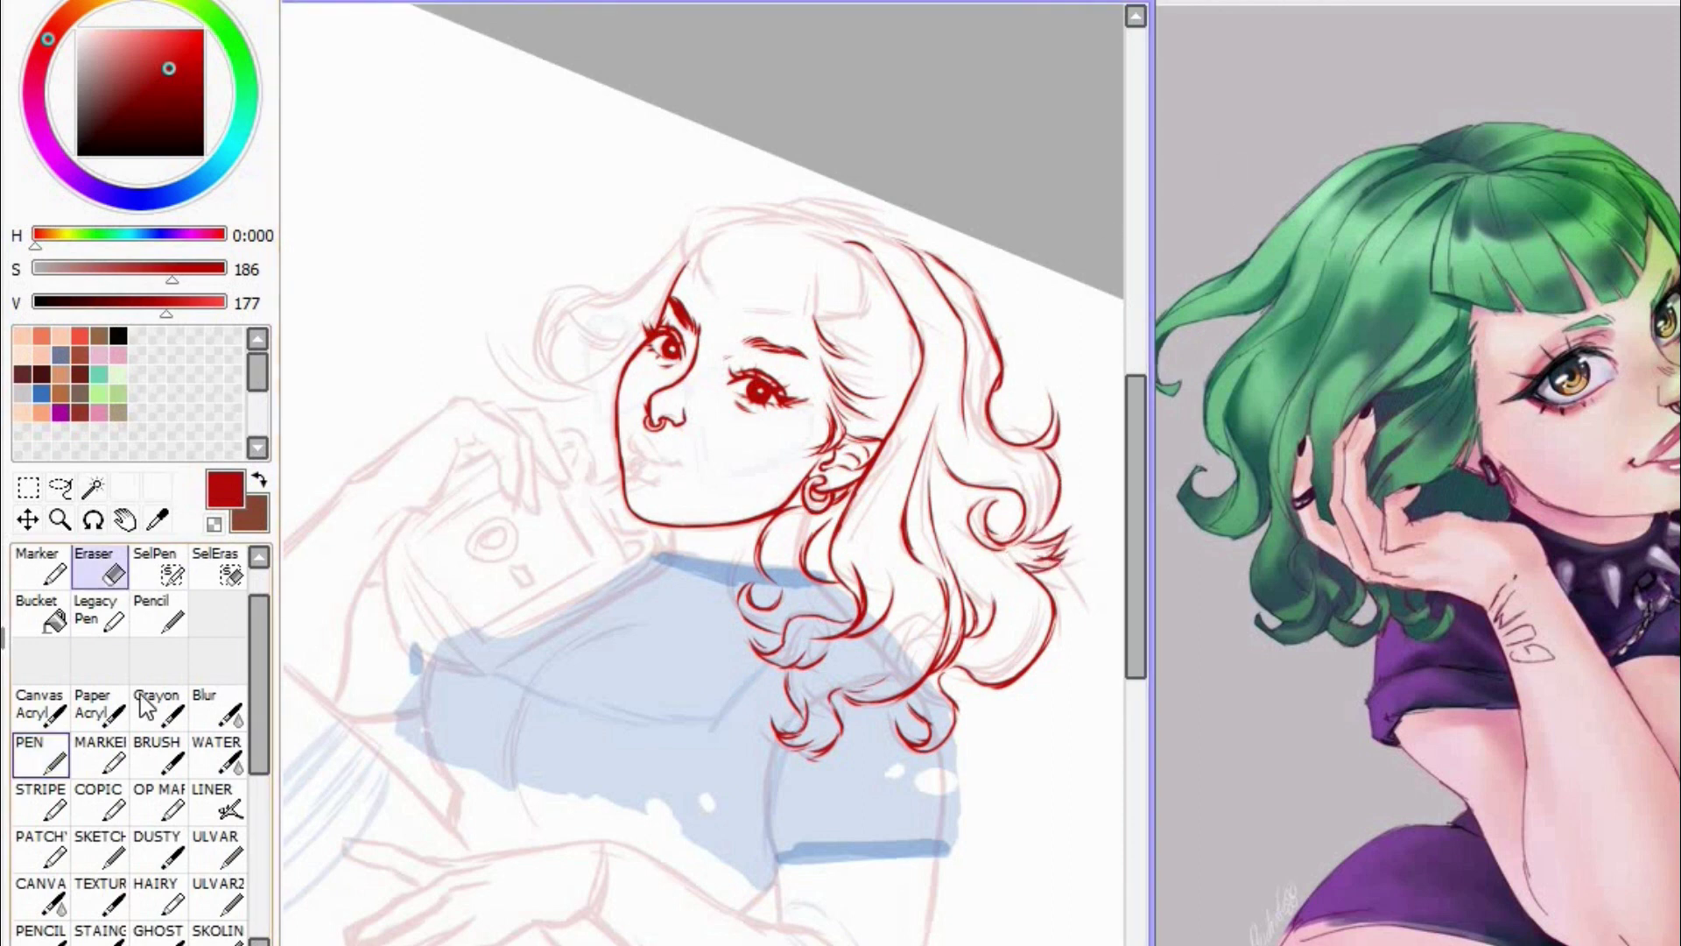
drag(1053, 475, 1022, 539)
drag(648, 187, 680, 184)
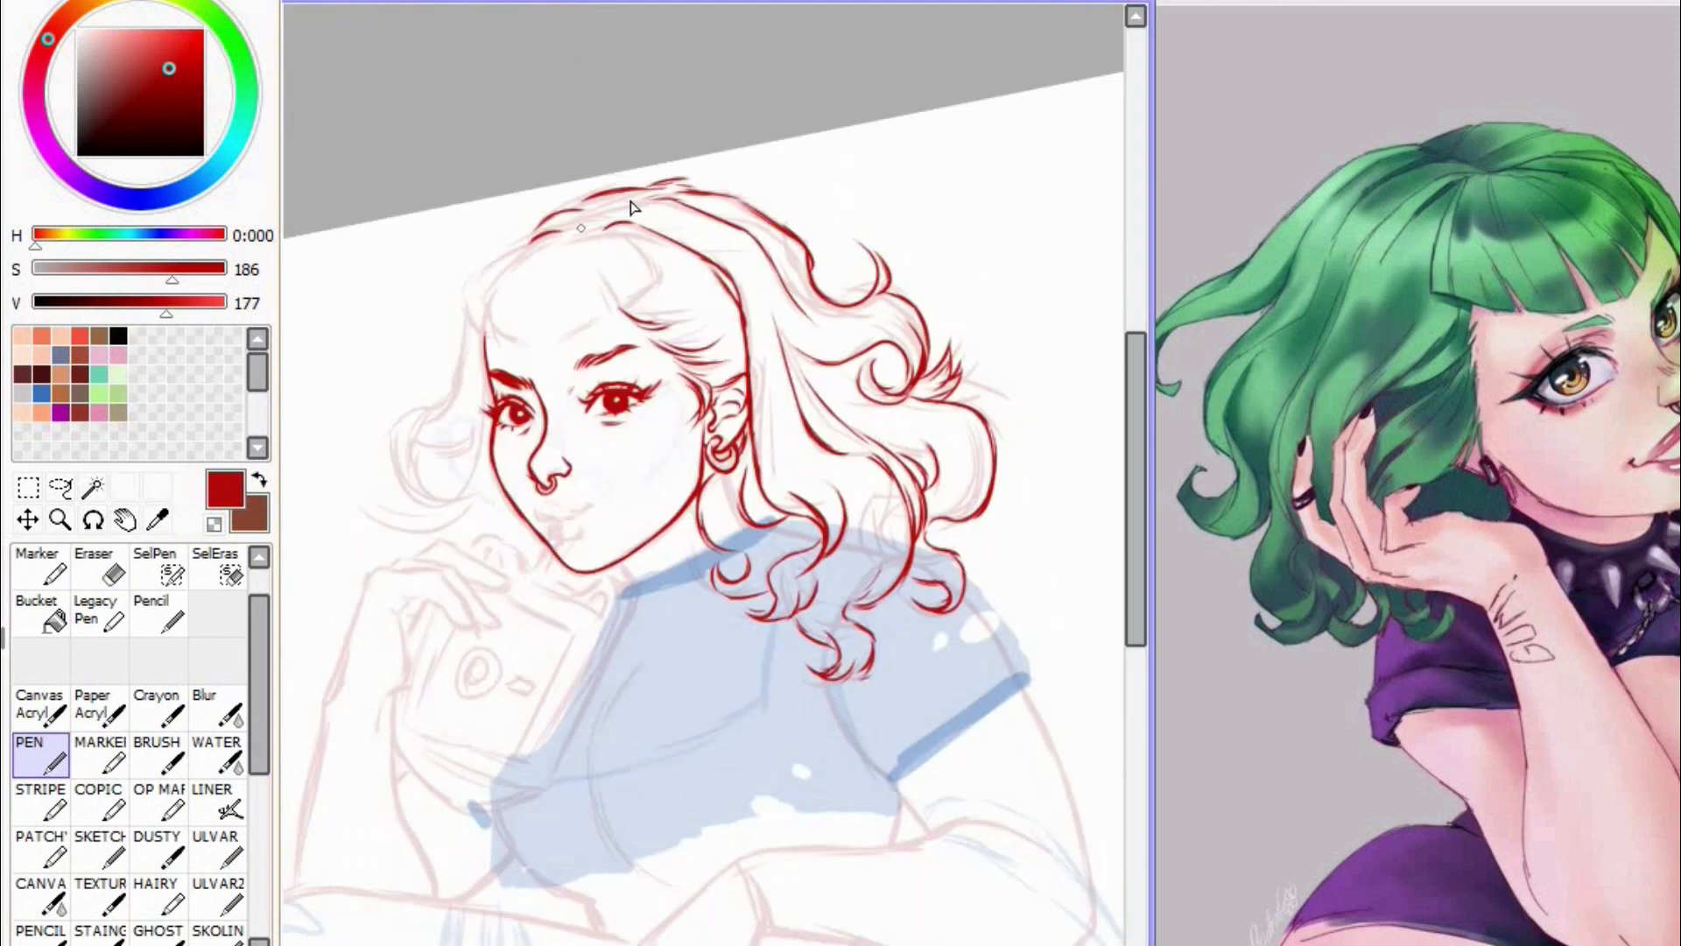
Step: Ink the front hairline and the short bangs across the forehead
key(e)
key(n)
drag(550, 235, 466, 331)
mouse_move(613, 234)
mouse_down()
mouse_move(640, 276)
mouse_move(609, 320)
mouse_up()
key(Delete)
key(Delete)
key(Delete)
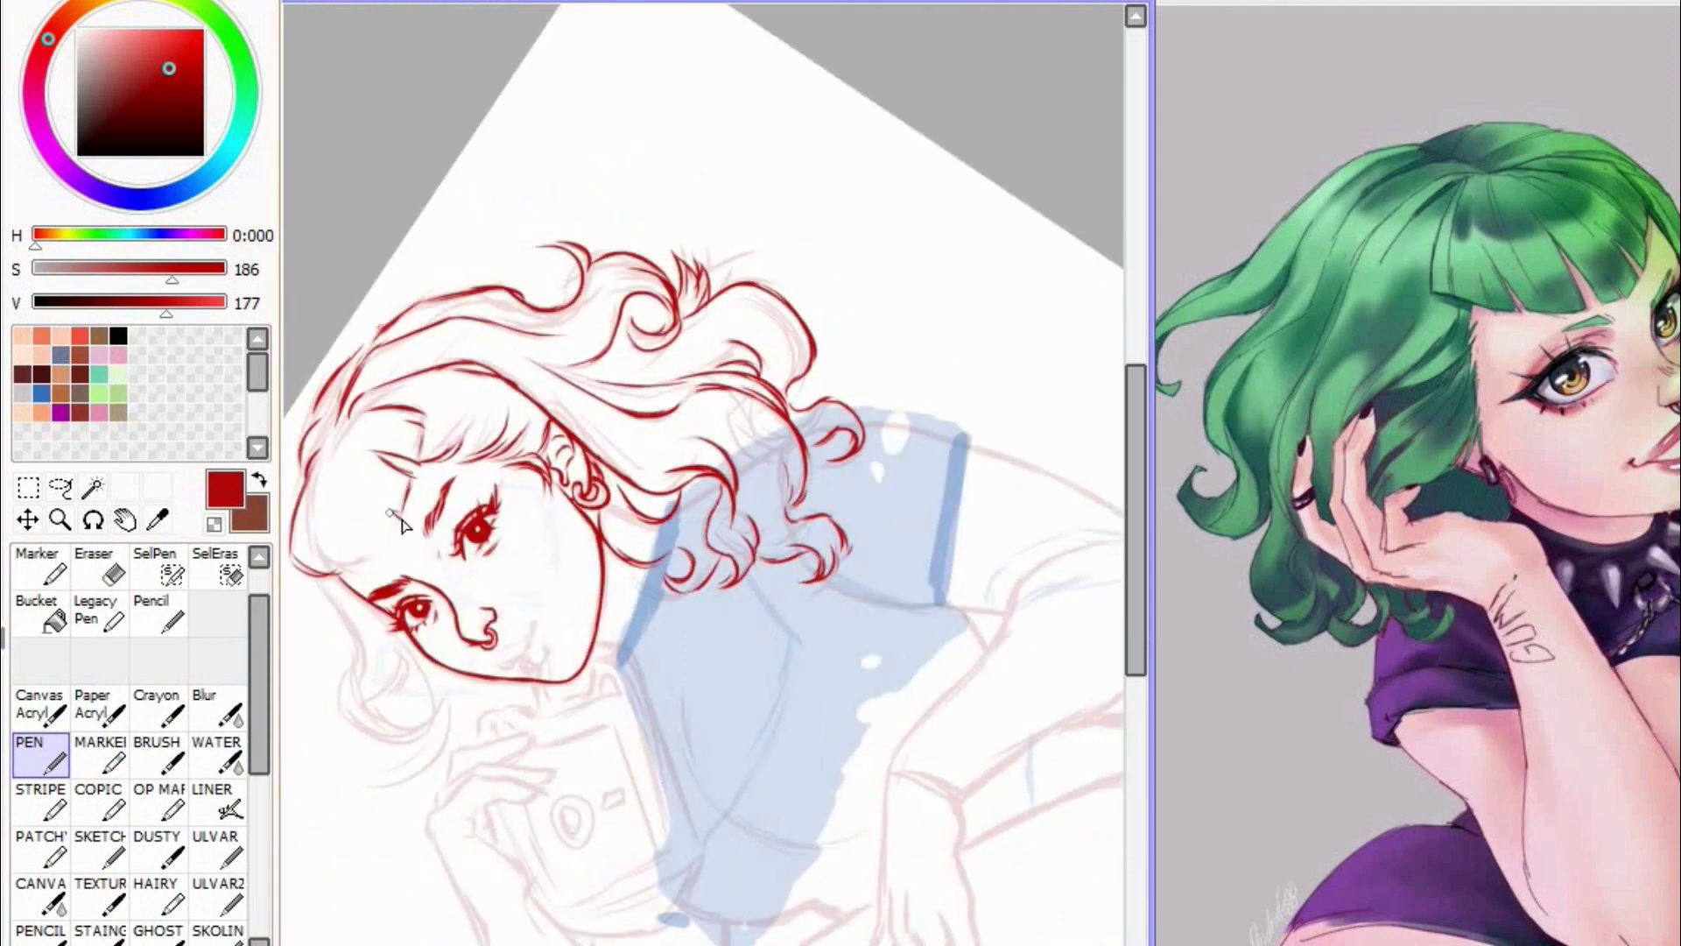
drag(399, 521, 392, 547)
Step: Ink the curled hair lock hanging beside the far side of the face
key(Home)
scroll(811, 56, up, 4)
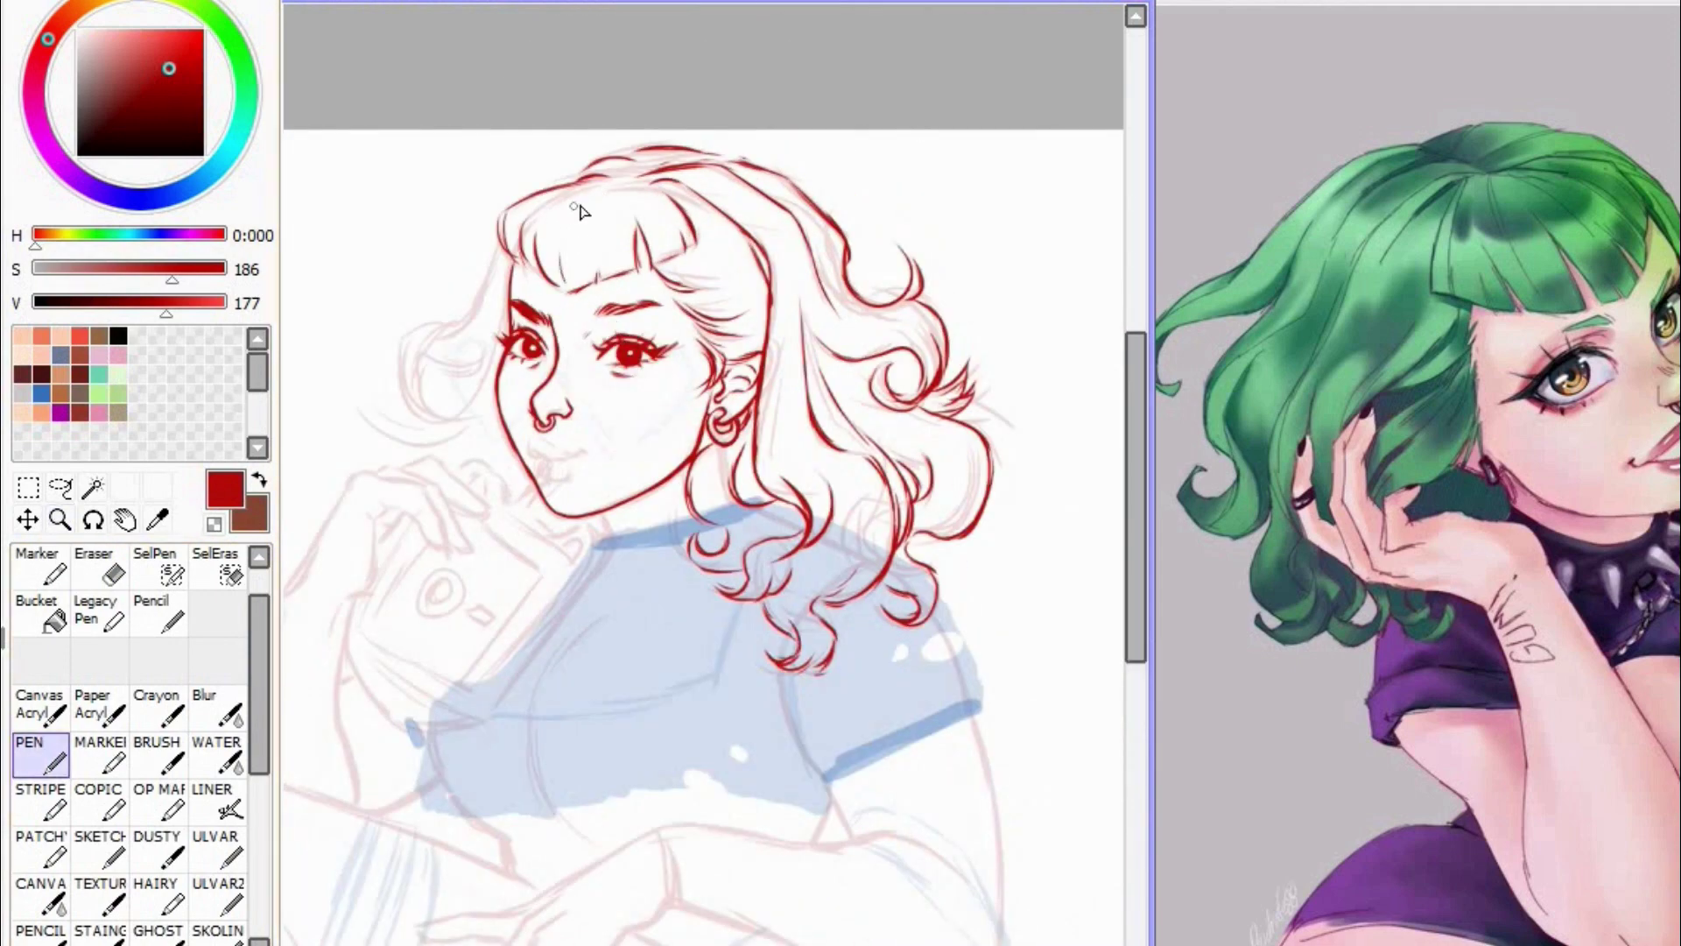
key(Delete)
key(Delete)
key(Delete)
mouse_move(317, 422)
mouse_down()
mouse_move(335, 499)
mouse_move(315, 530)
mouse_up()
mouse_move(314, 527)
mouse_down()
mouse_move(349, 599)
mouse_move(326, 601)
mouse_up()
mouse_move(316, 596)
mouse_down()
mouse_move(357, 604)
mouse_move(365, 530)
mouse_up()
drag(338, 448, 369, 512)
key(Home)
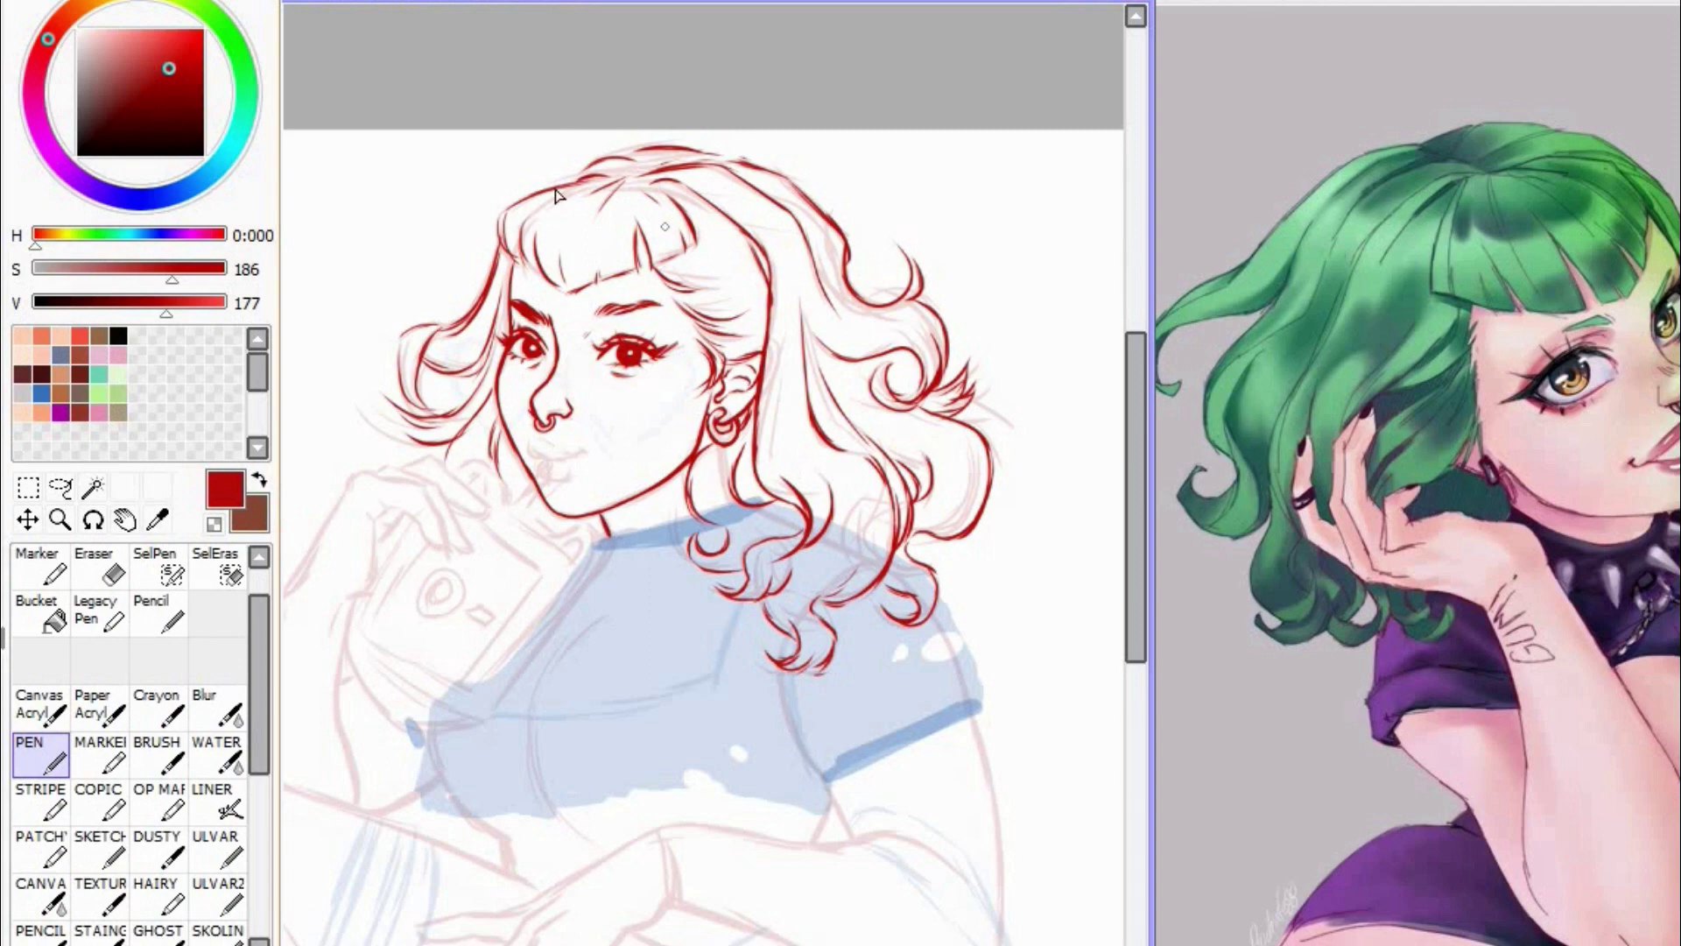
Step: Fill in the lips as a lighter red shape and ink the line between them
scroll(560, 195, up, 2)
drag(488, 318, 532, 711)
drag(500, 562, 556, 594)
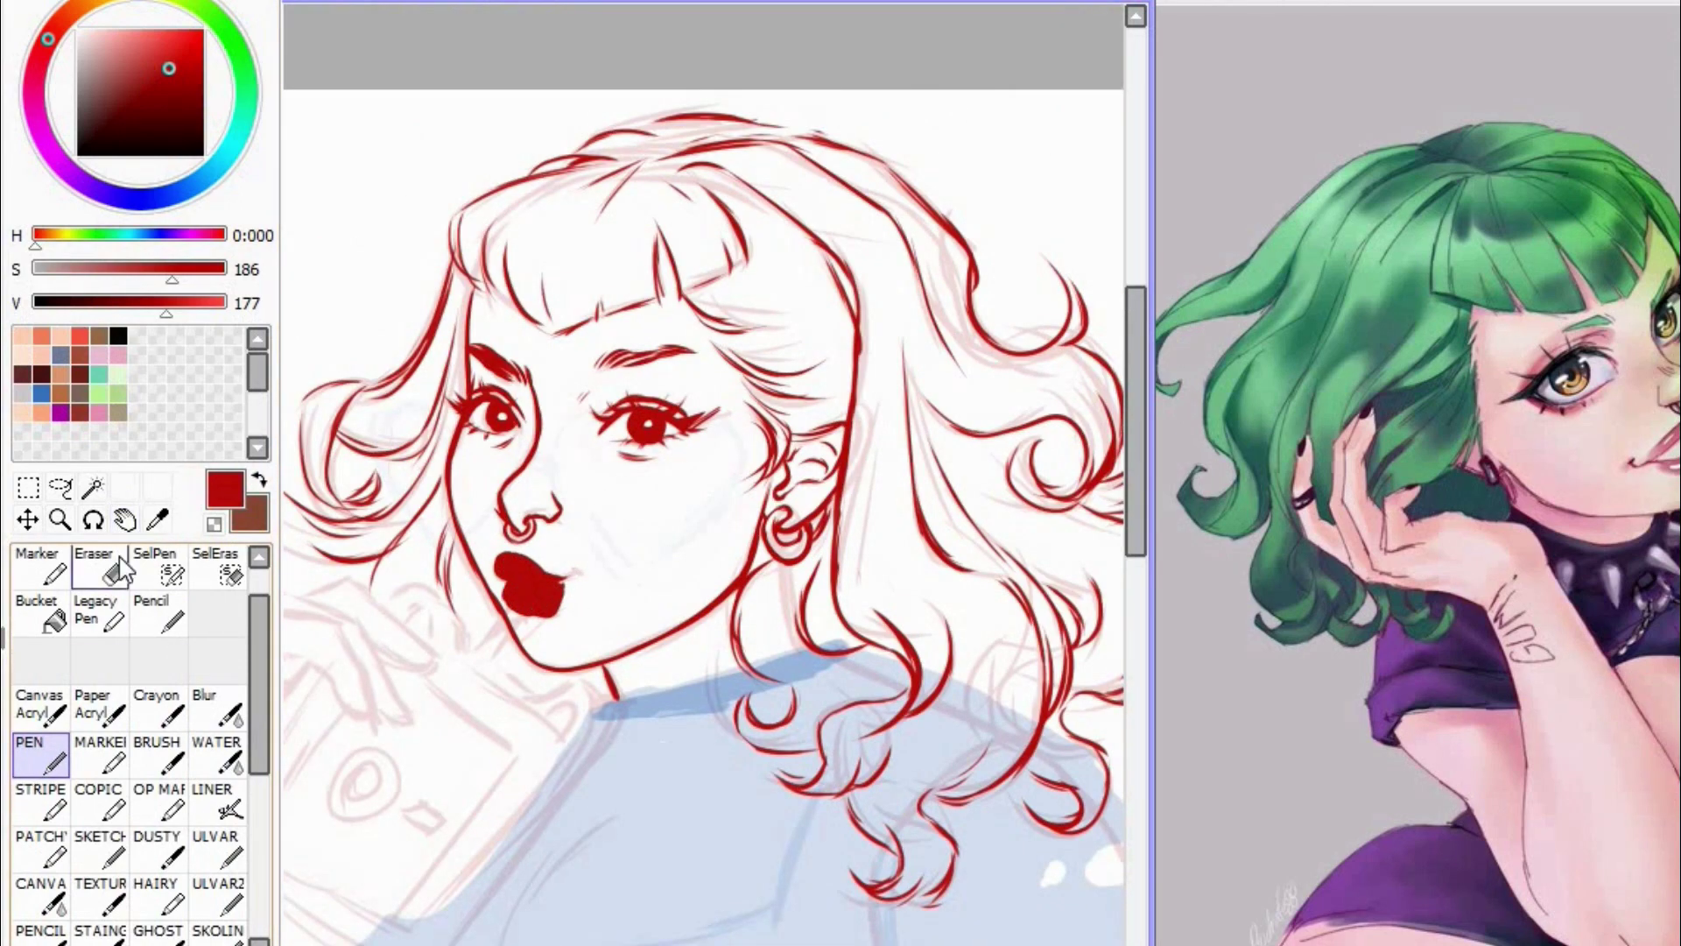
key(Delete)
key(Delete)
key(Delete)
drag(503, 691, 530, 690)
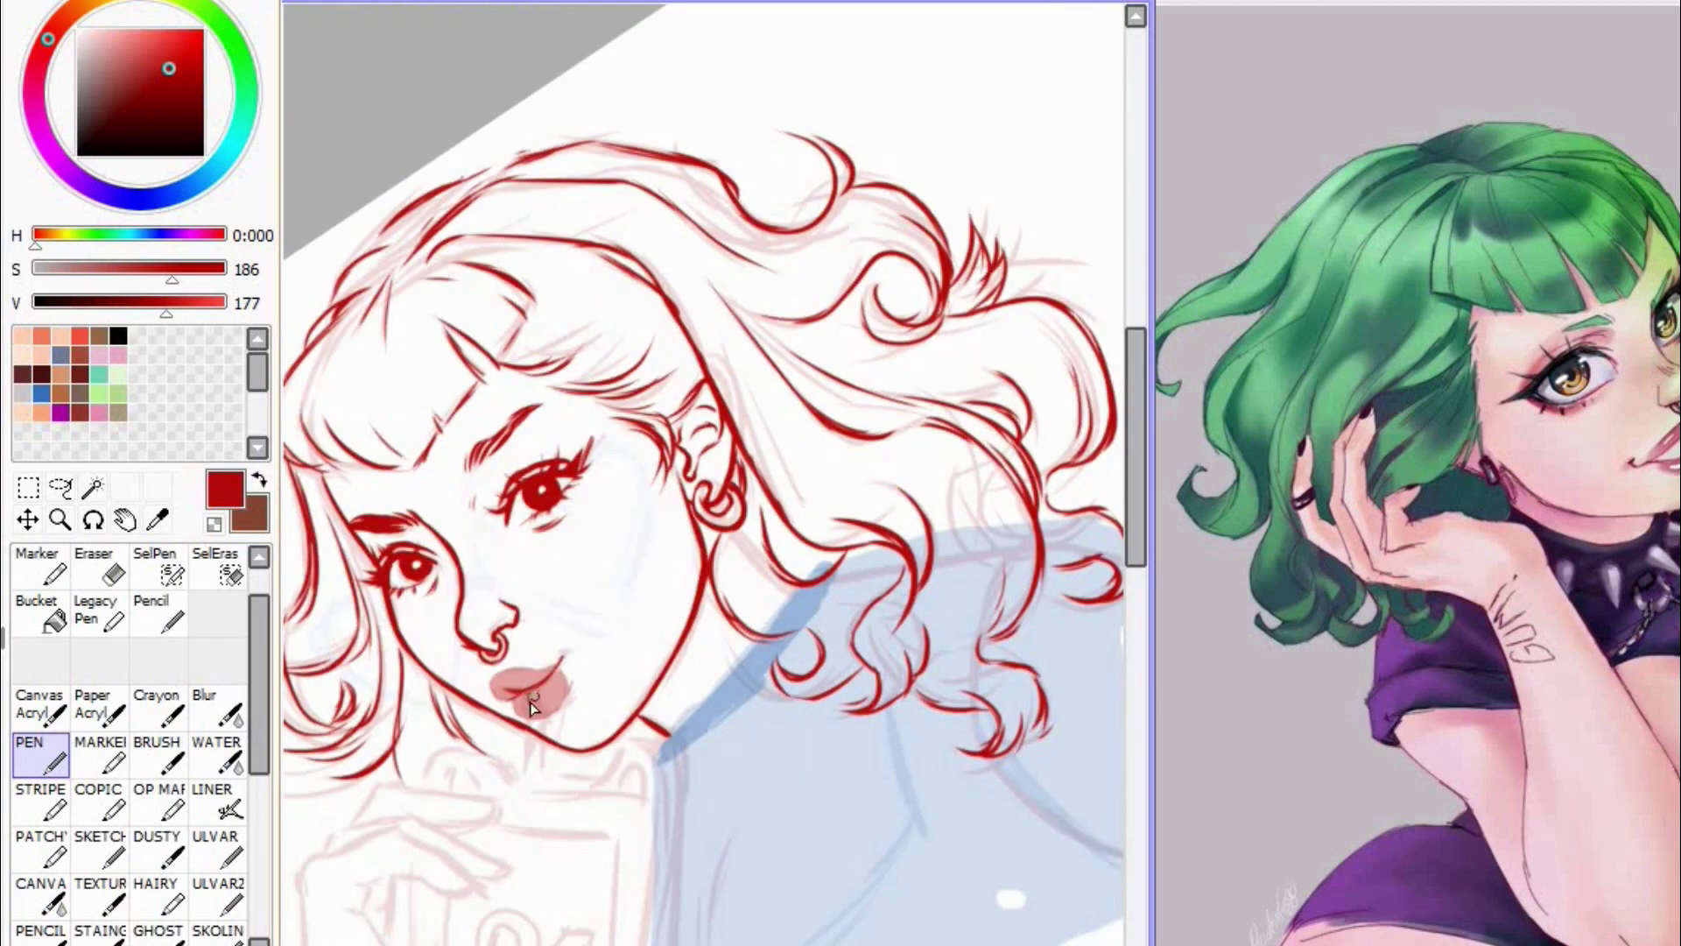
drag(541, 719, 567, 706)
Step: Ink the straw at the lips and the outer outline of the blood bag in her hand
key(Home)
scroll(985, 68, down, 2)
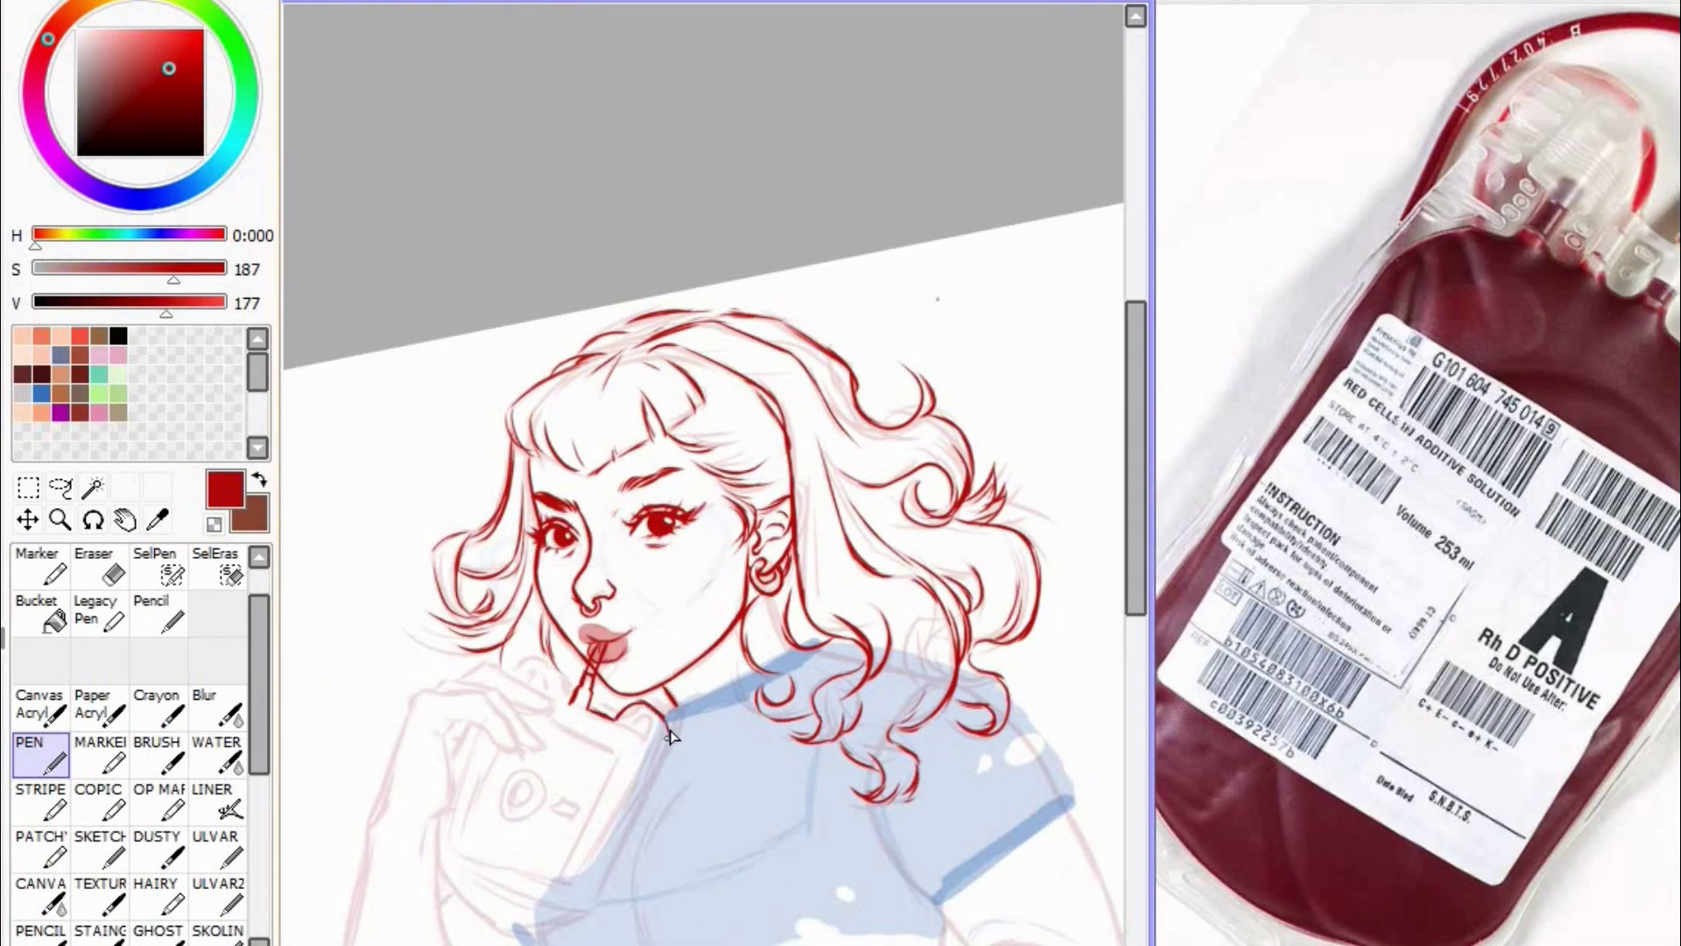
key(e)
key(n)
key(Delete)
key(Delete)
key(Delete)
mouse_move(746, 781)
mouse_down()
mouse_move(767, 922)
mouse_move(751, 943)
mouse_up()
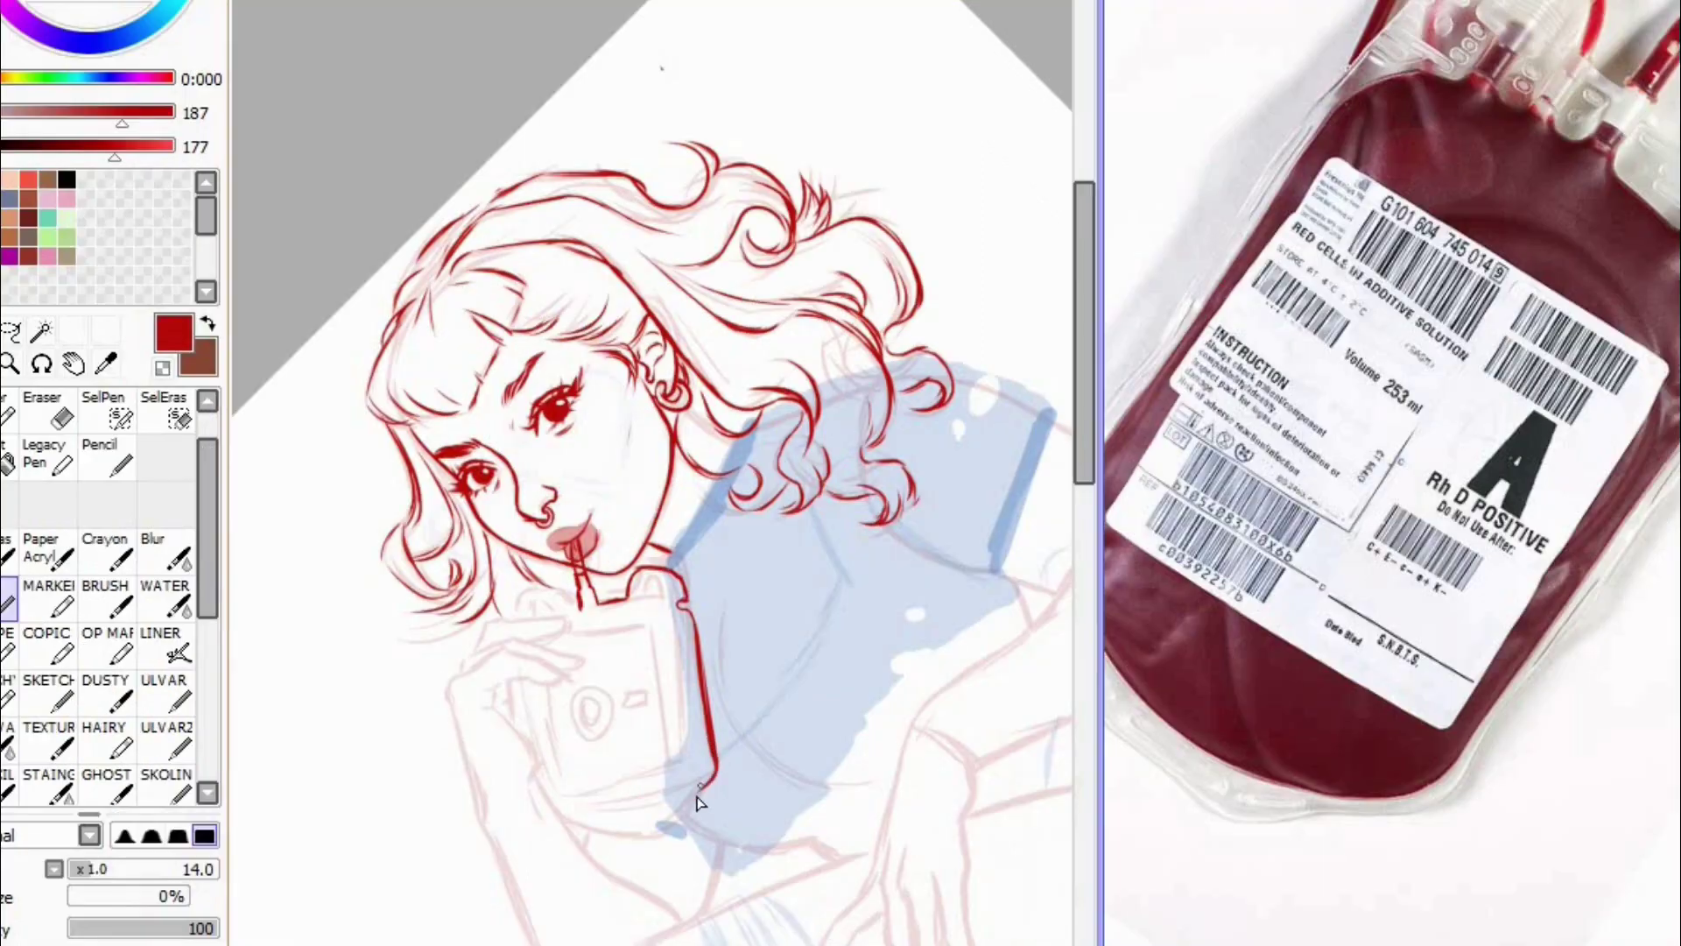
key(Home)
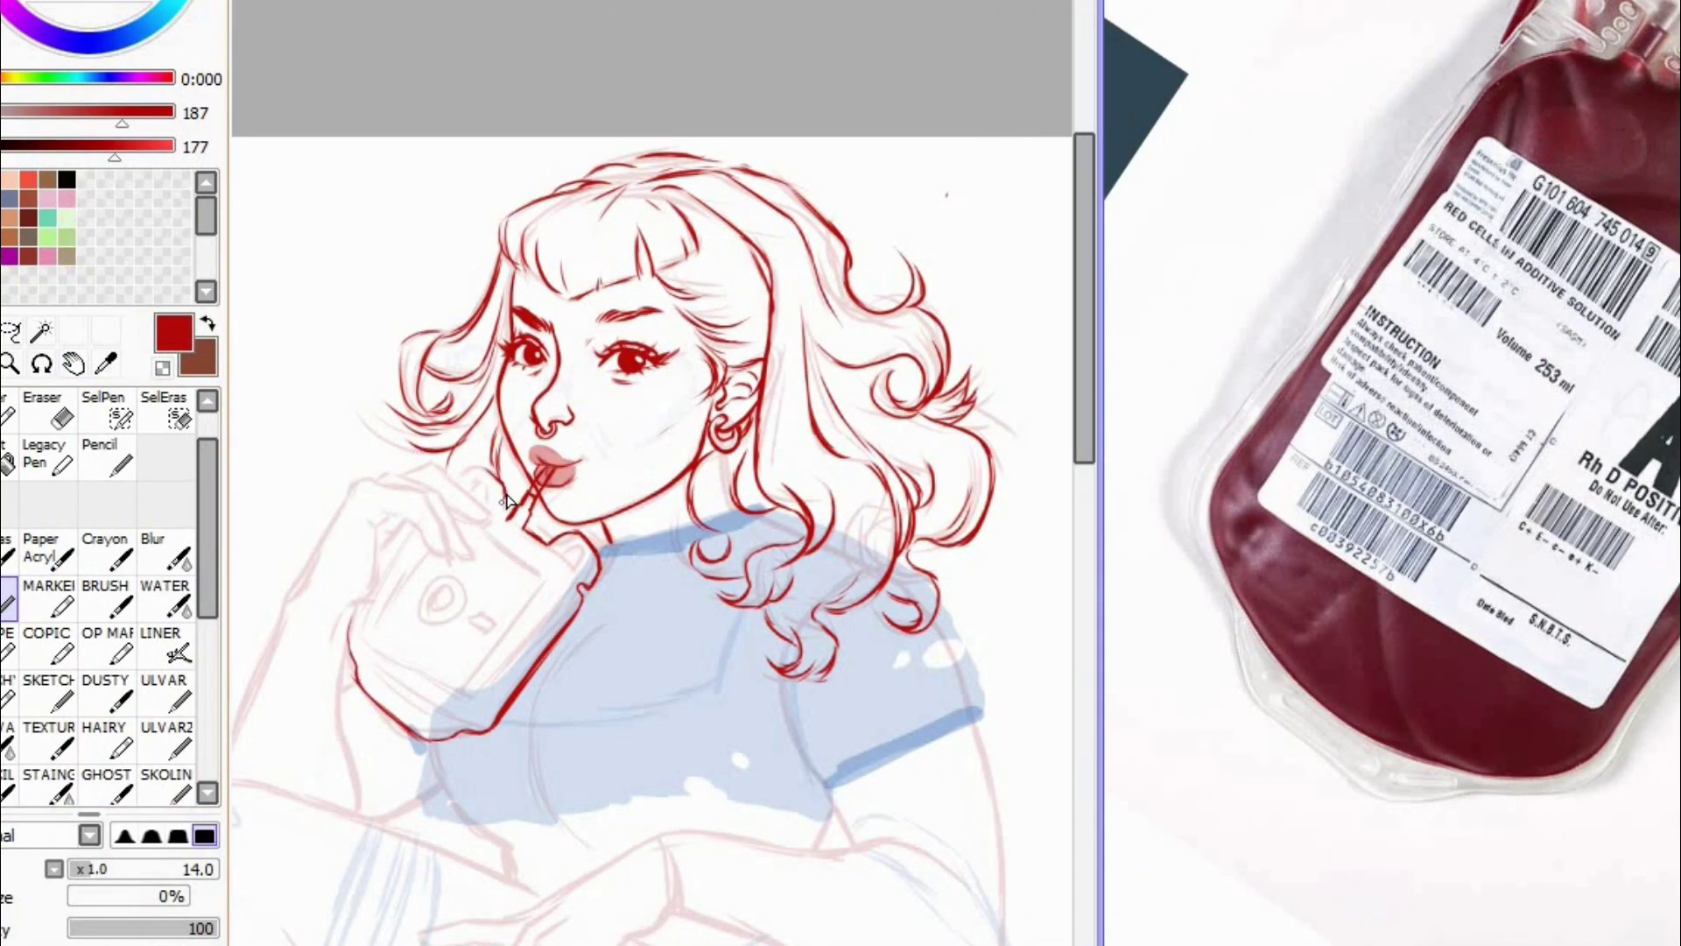
Step: Ink the notched top edge and port details of the blood bag around the straw
key(Delete)
key(Delete)
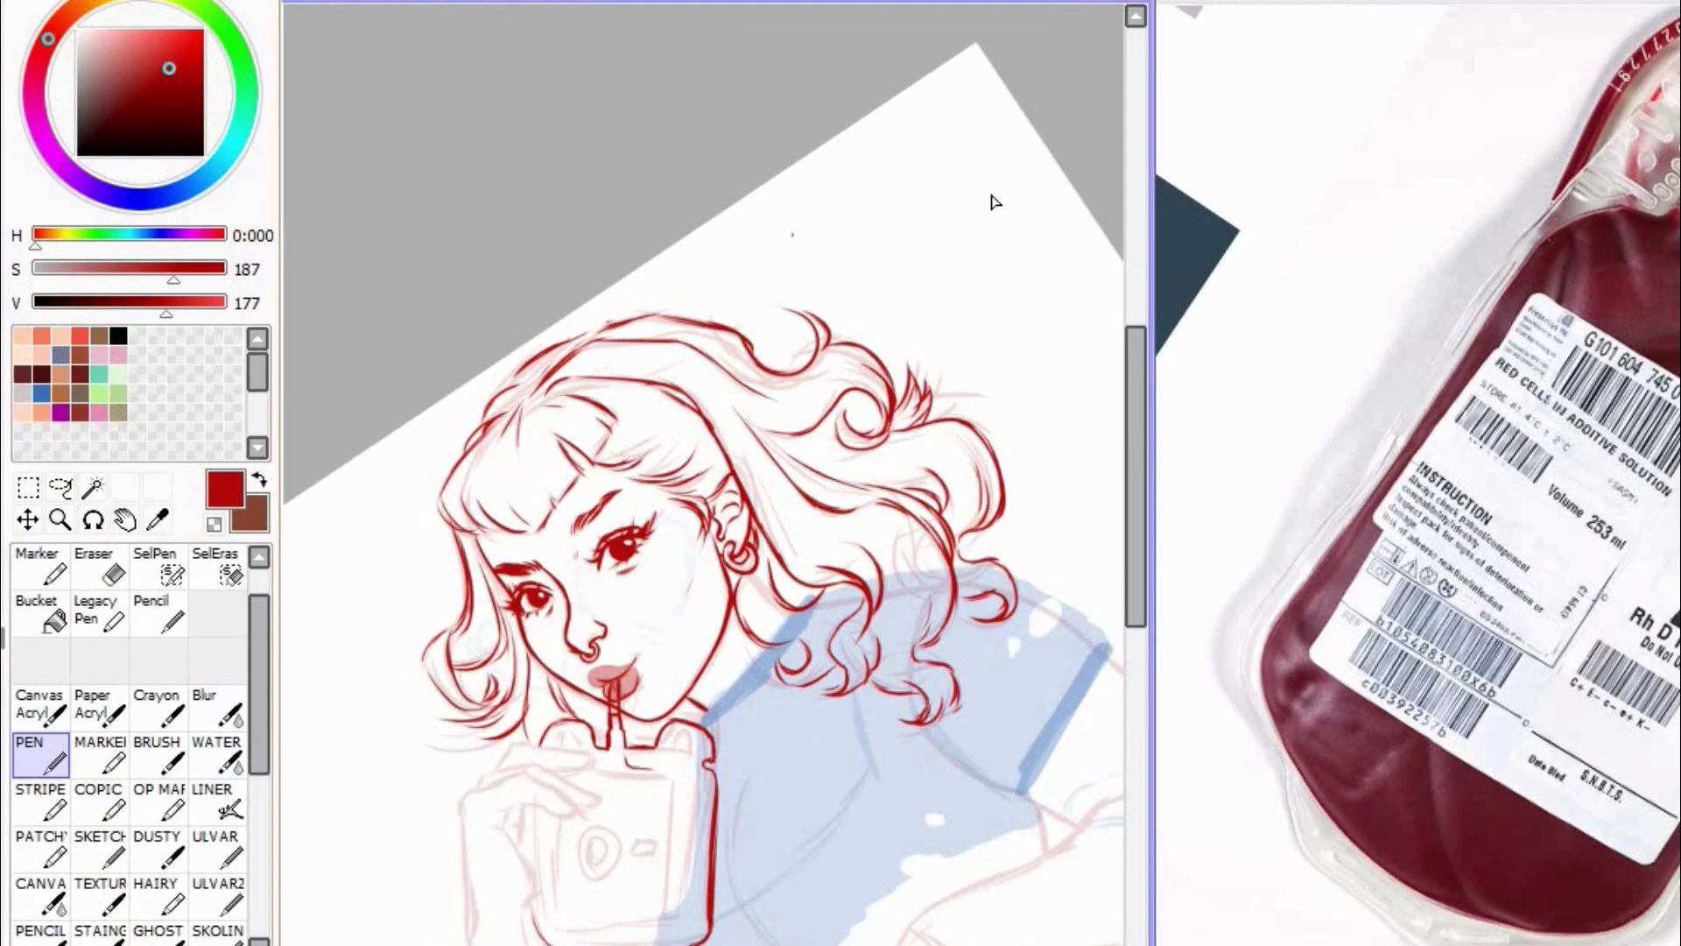
key(End)
key(End)
key(End)
key(End)
key(End)
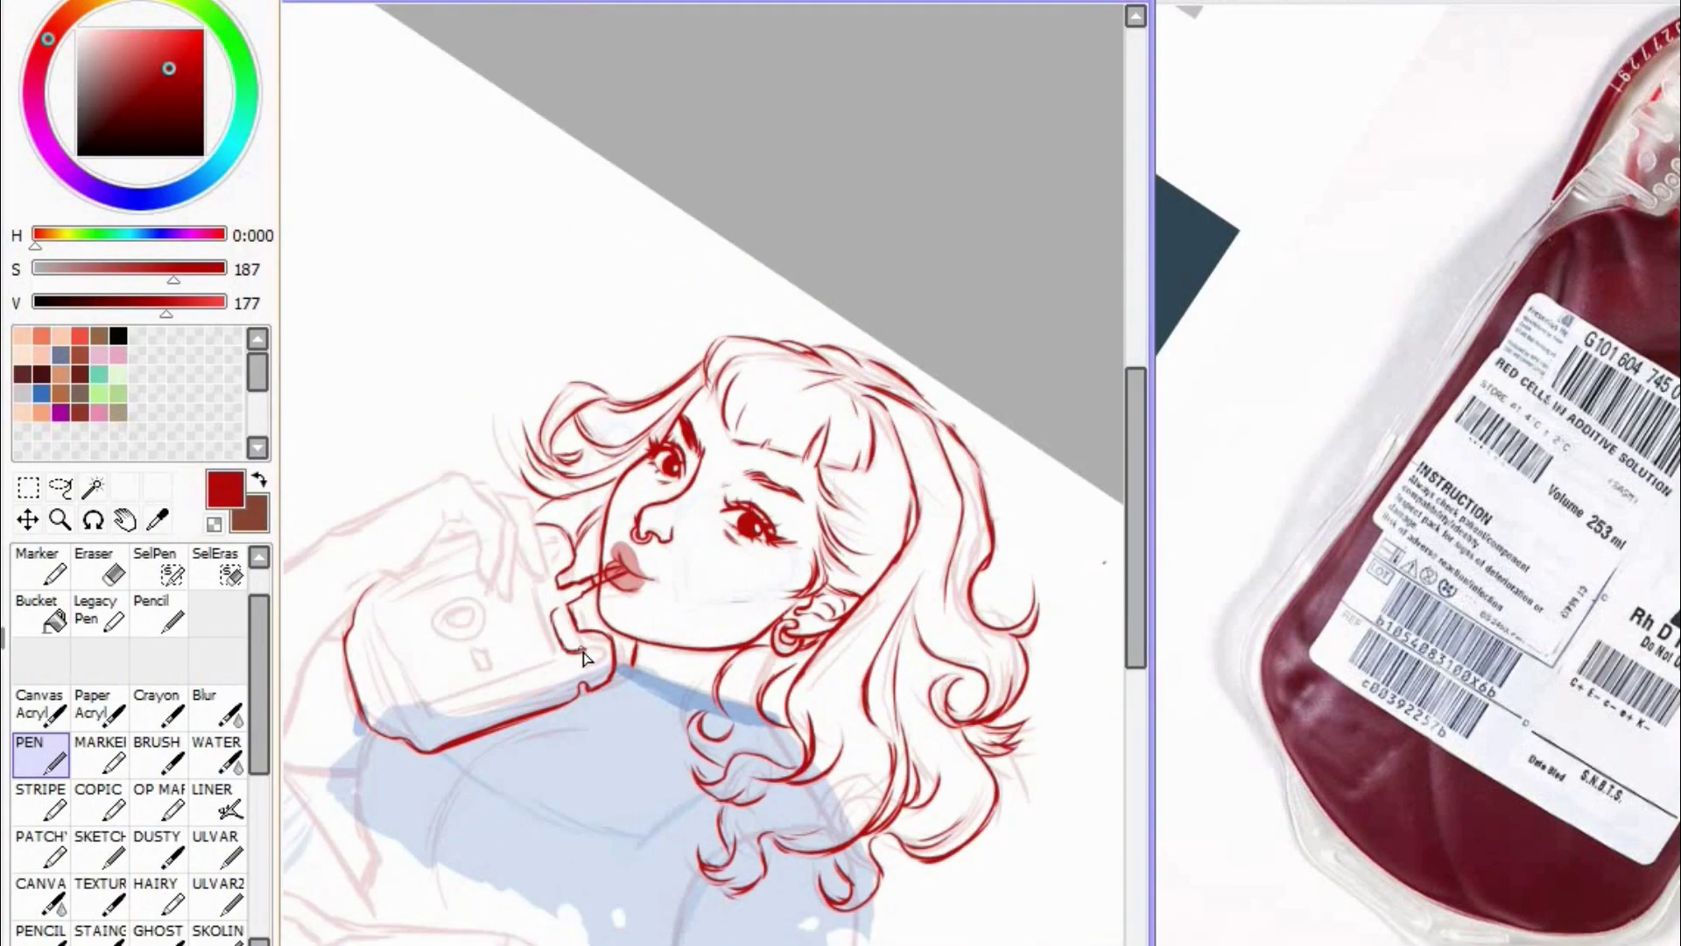
key(Home)
key(Delete)
key(Delete)
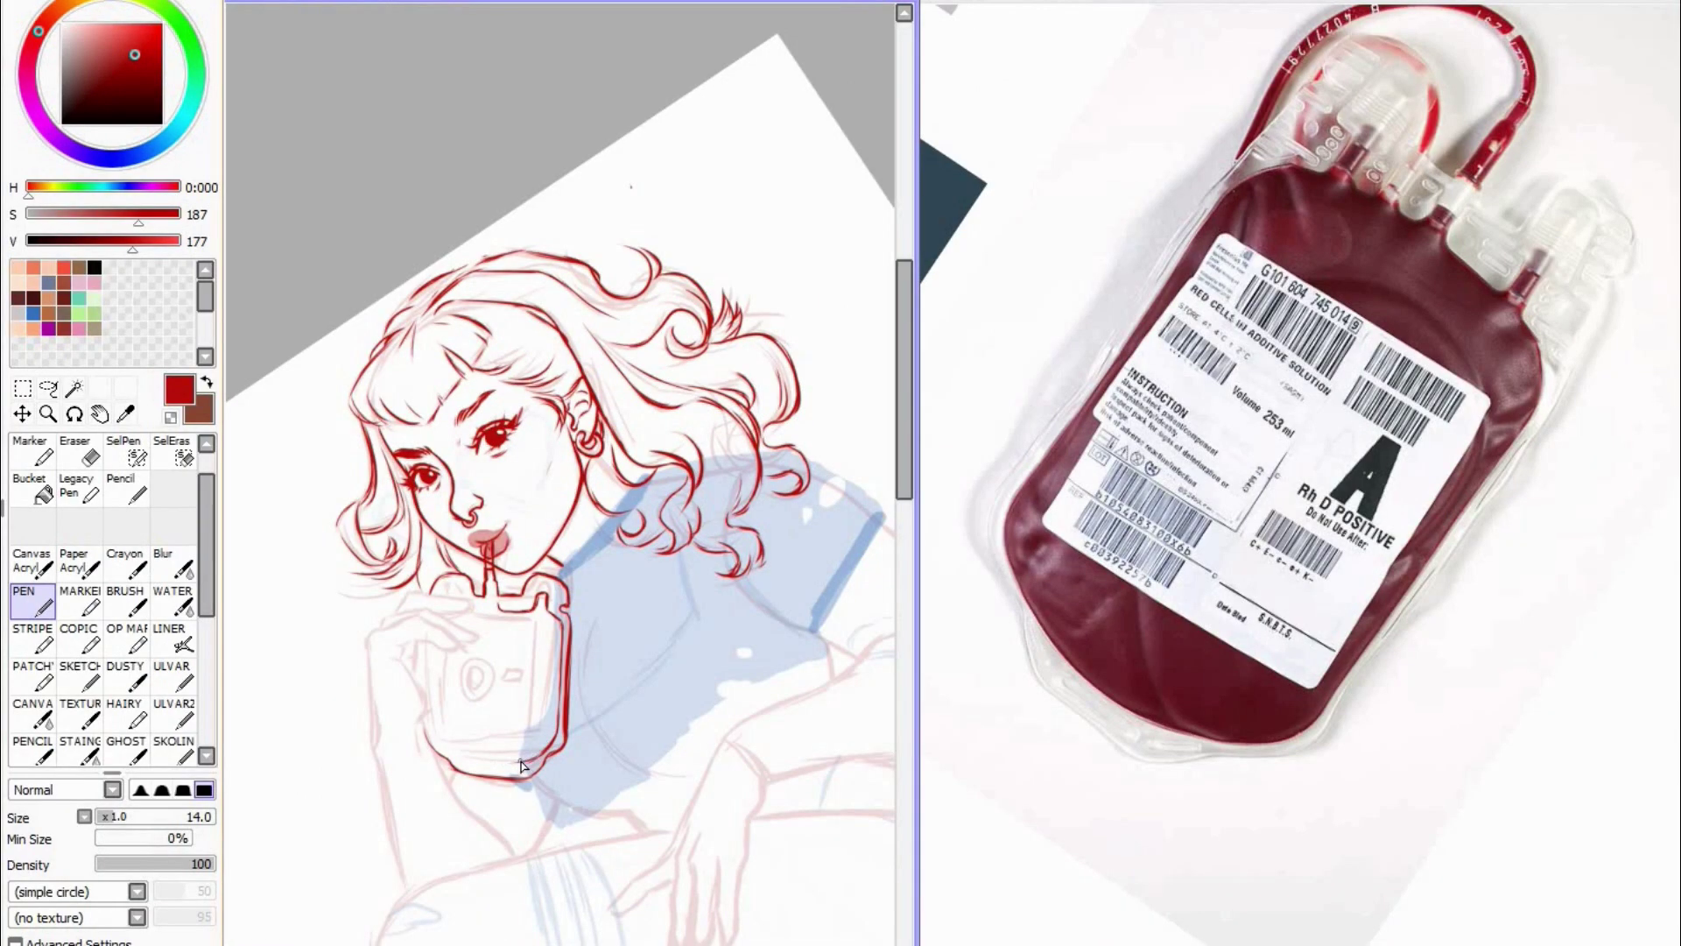
key(End)
key(End)
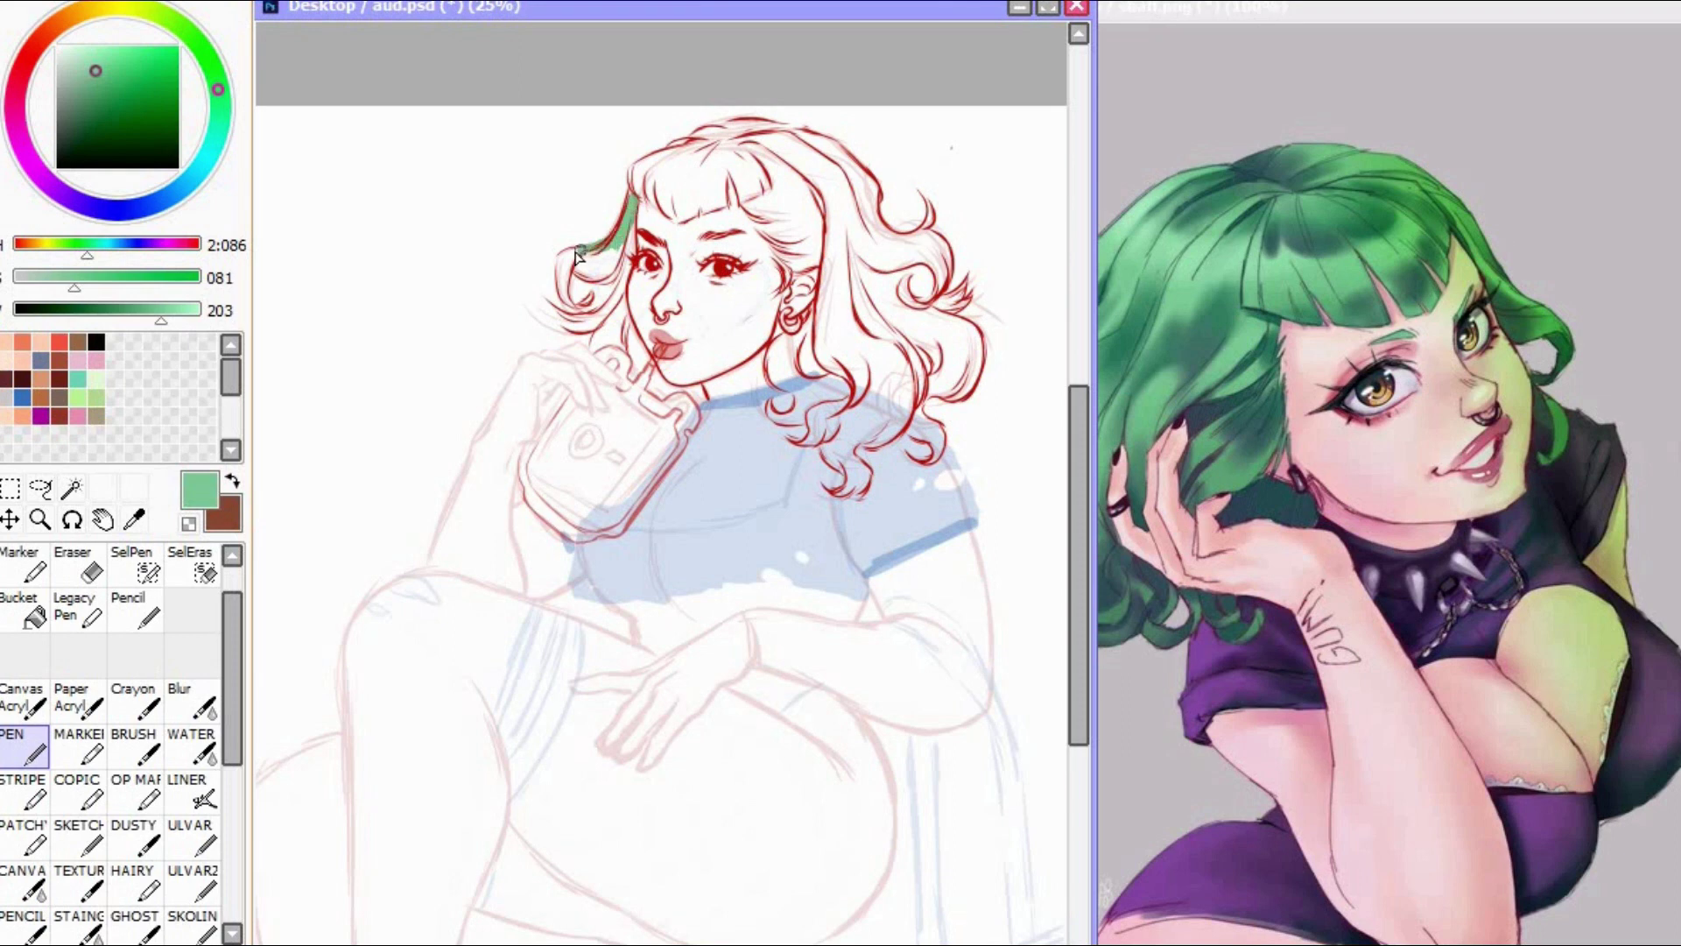
Step: Fill the curled hair lock on the far side of the face with flat green
key(ctrl+z)
drag(623, 227, 595, 250)
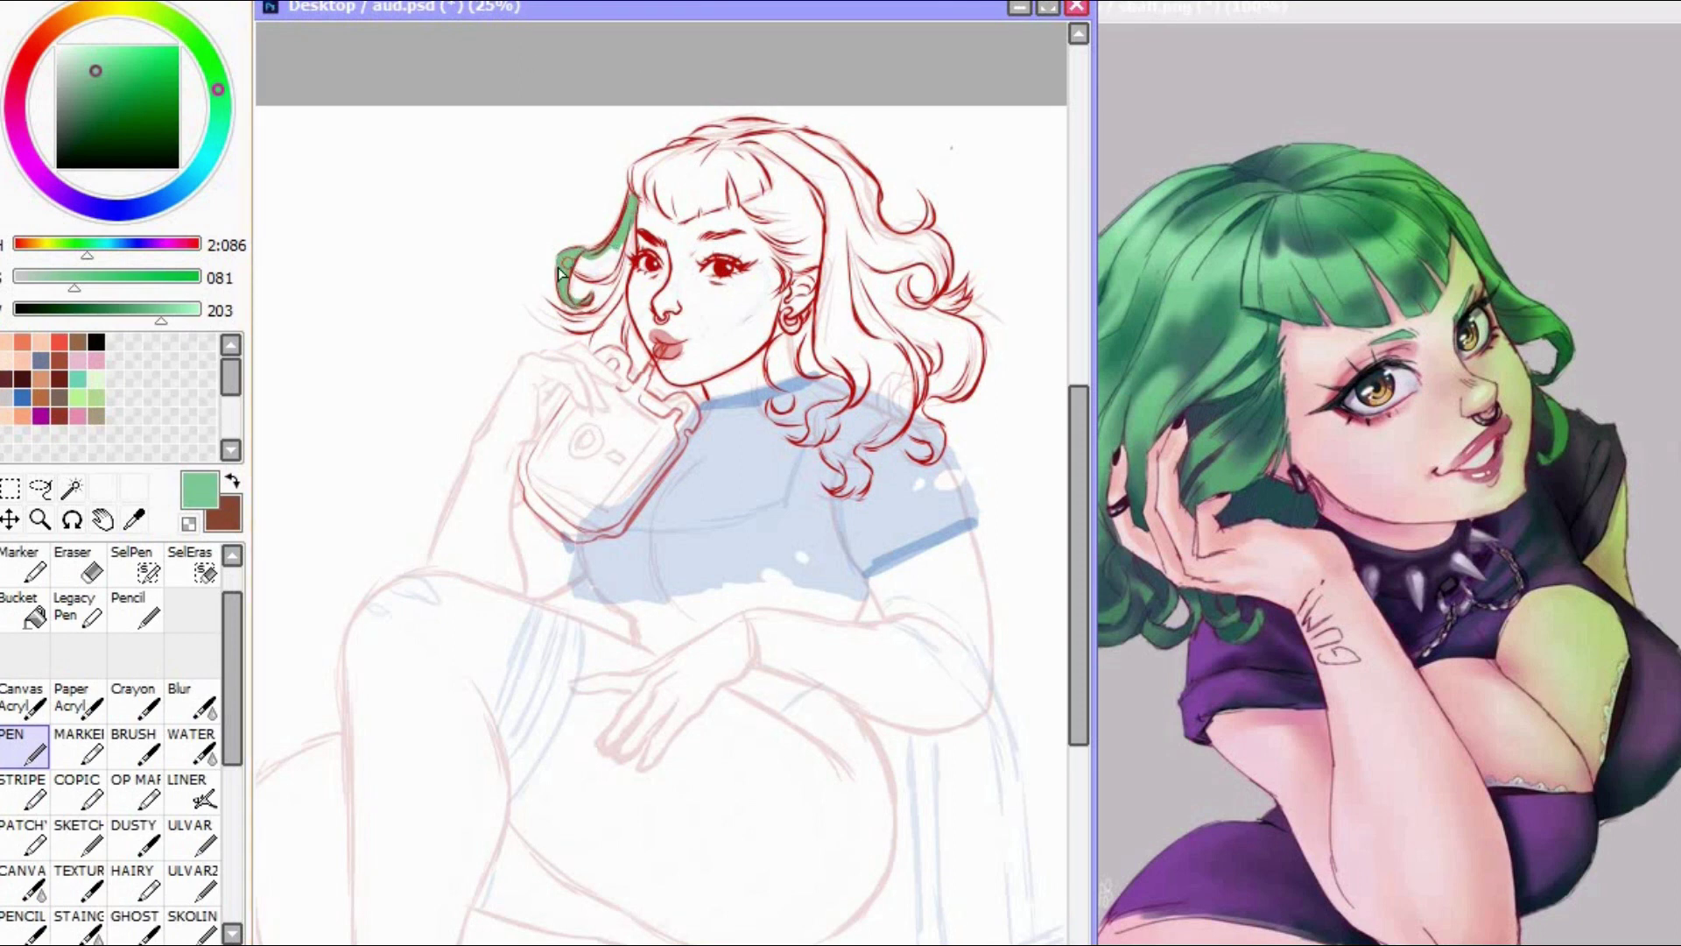
mouse_move(617, 278)
mouse_down()
mouse_move(624, 254)
mouse_move(610, 273)
mouse_up()
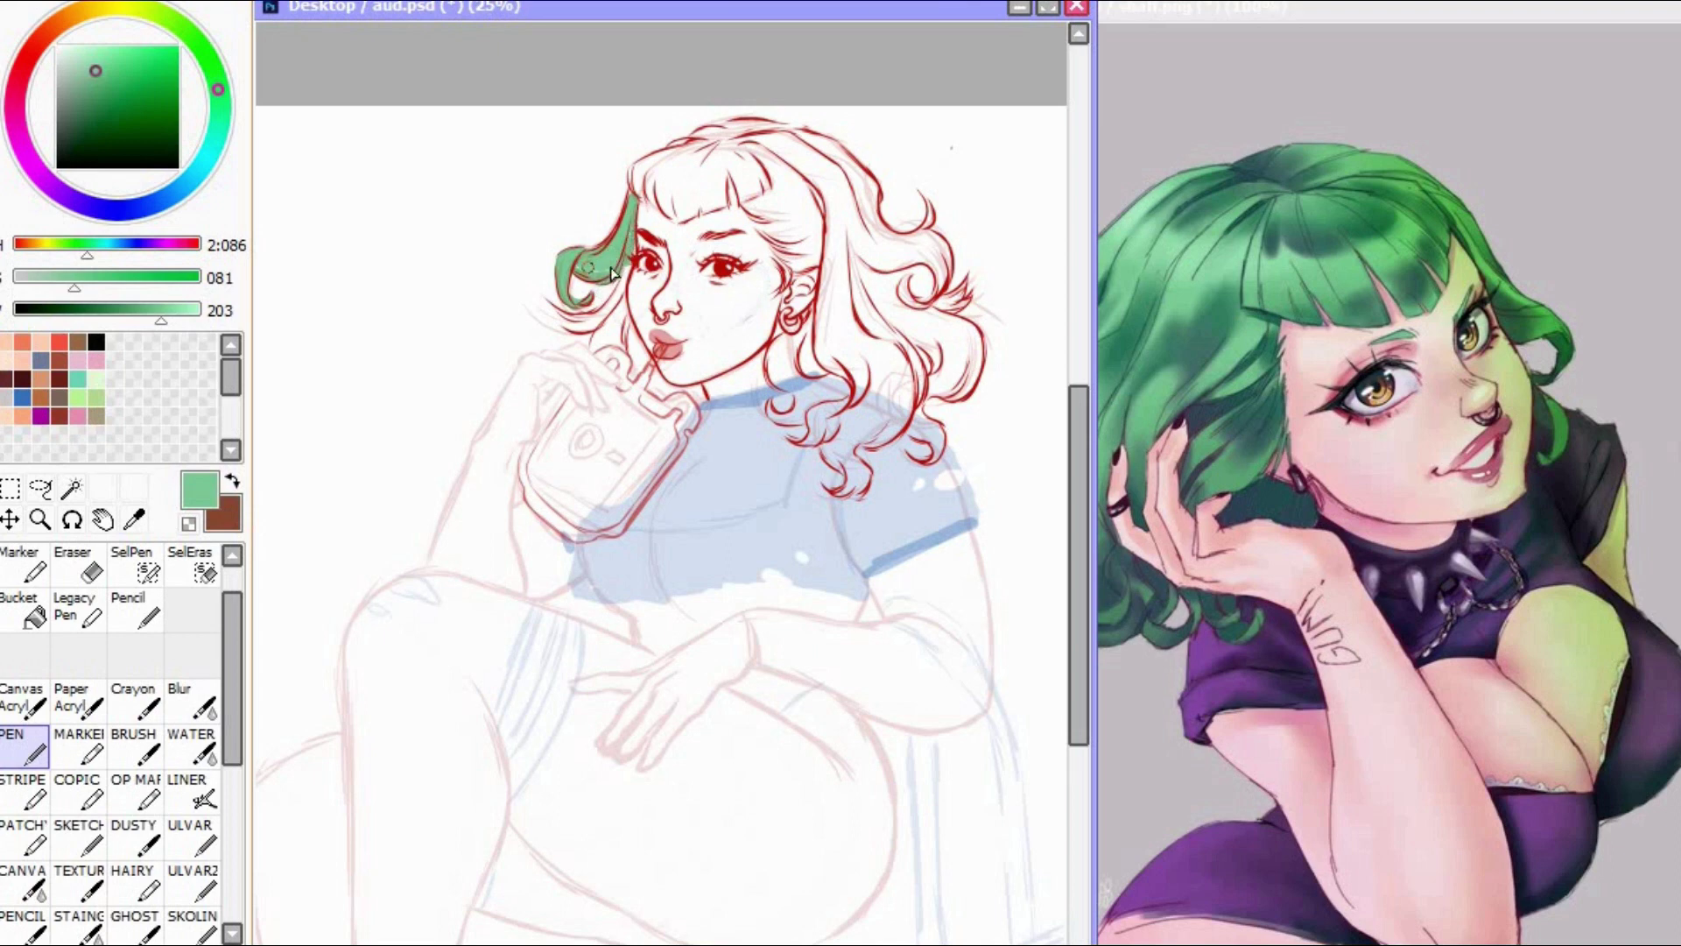
key(ctrl+z)
key(ctrl+z)
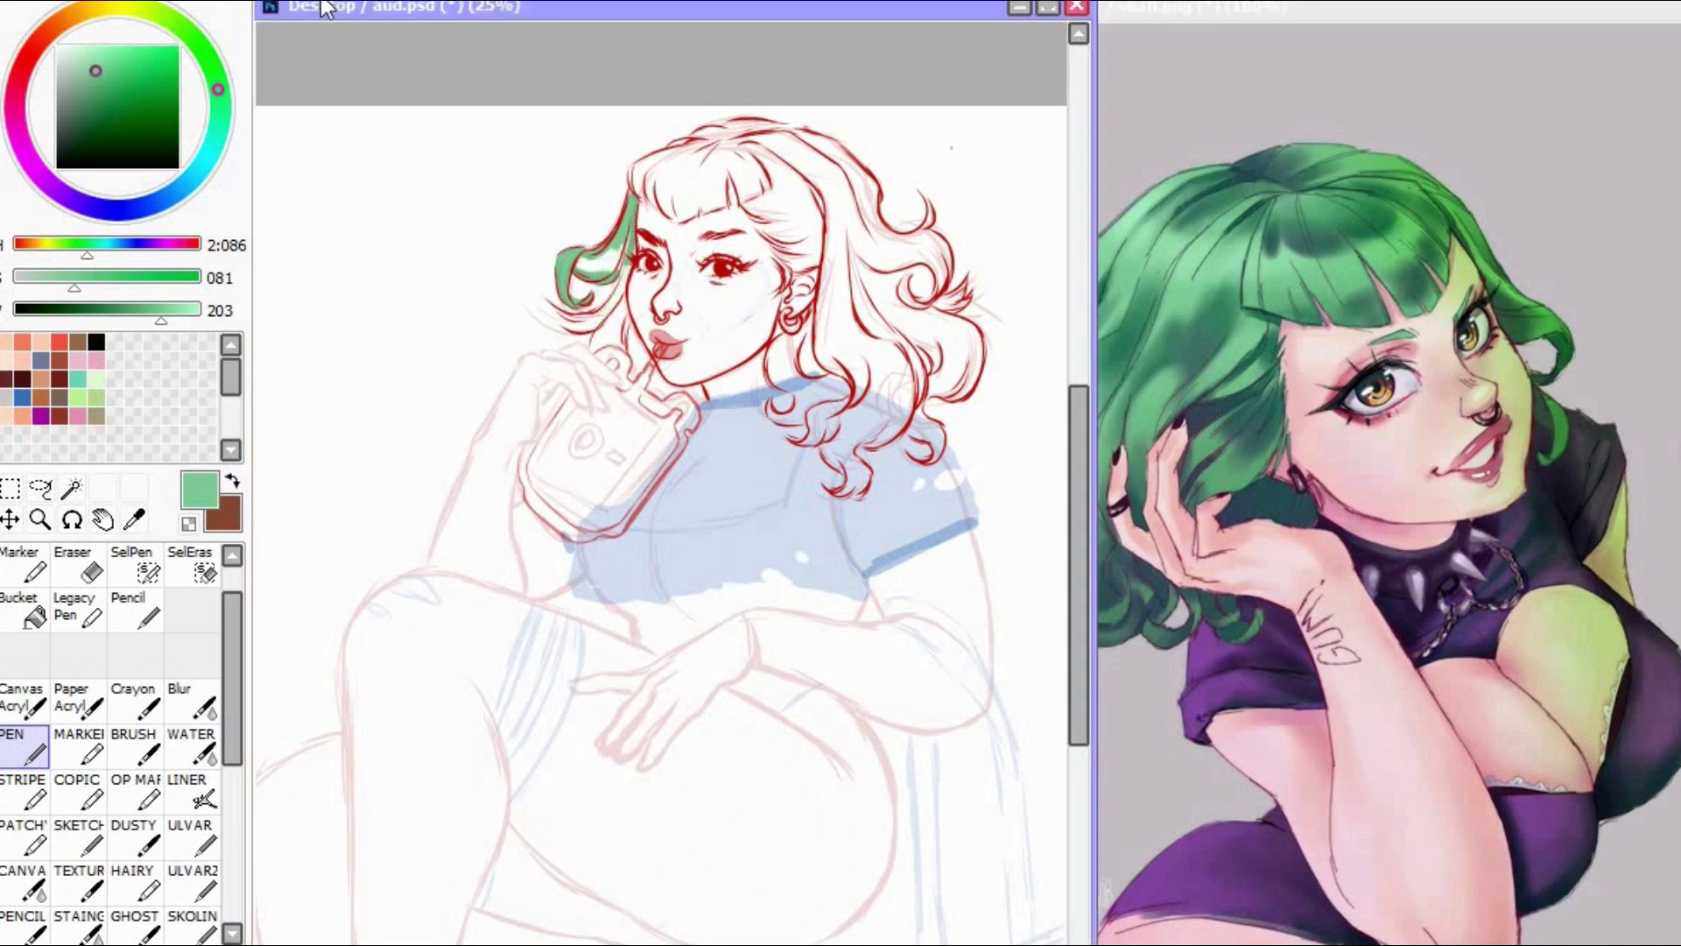
key(ctrl+y)
key(ctrl+y)
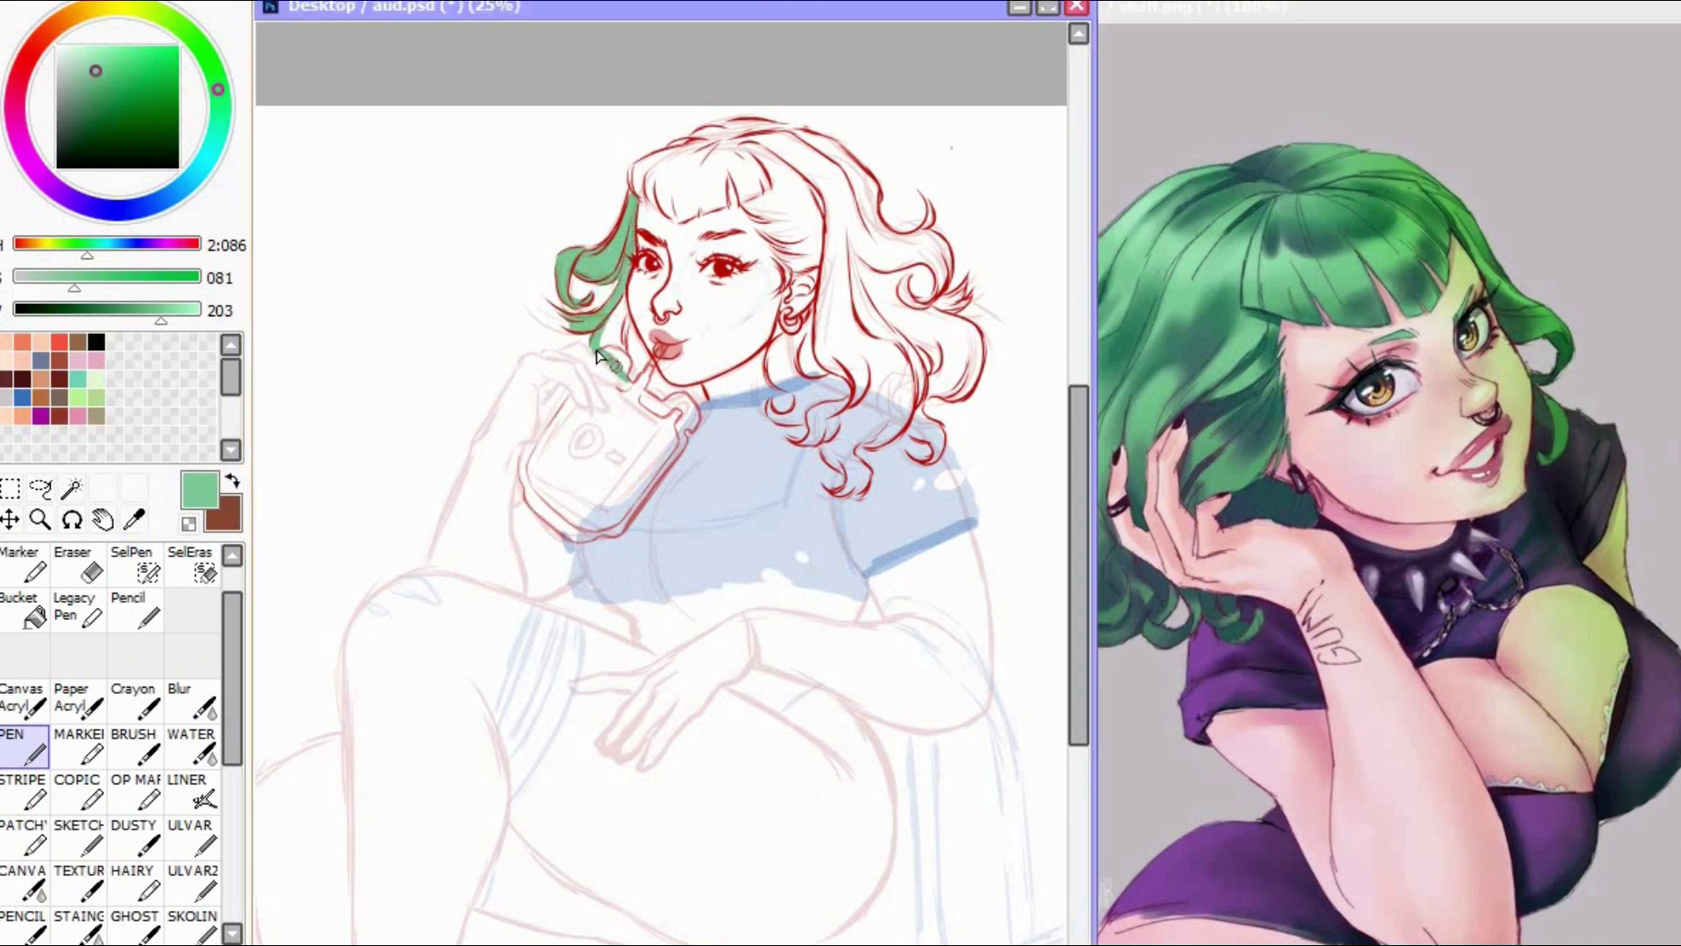
Step: Fill the hair below the jaw, behind the straw and above the blood bag, with flat green
mouse_move(630, 382)
mouse_down()
mouse_move(692, 404)
mouse_move(676, 412)
mouse_up()
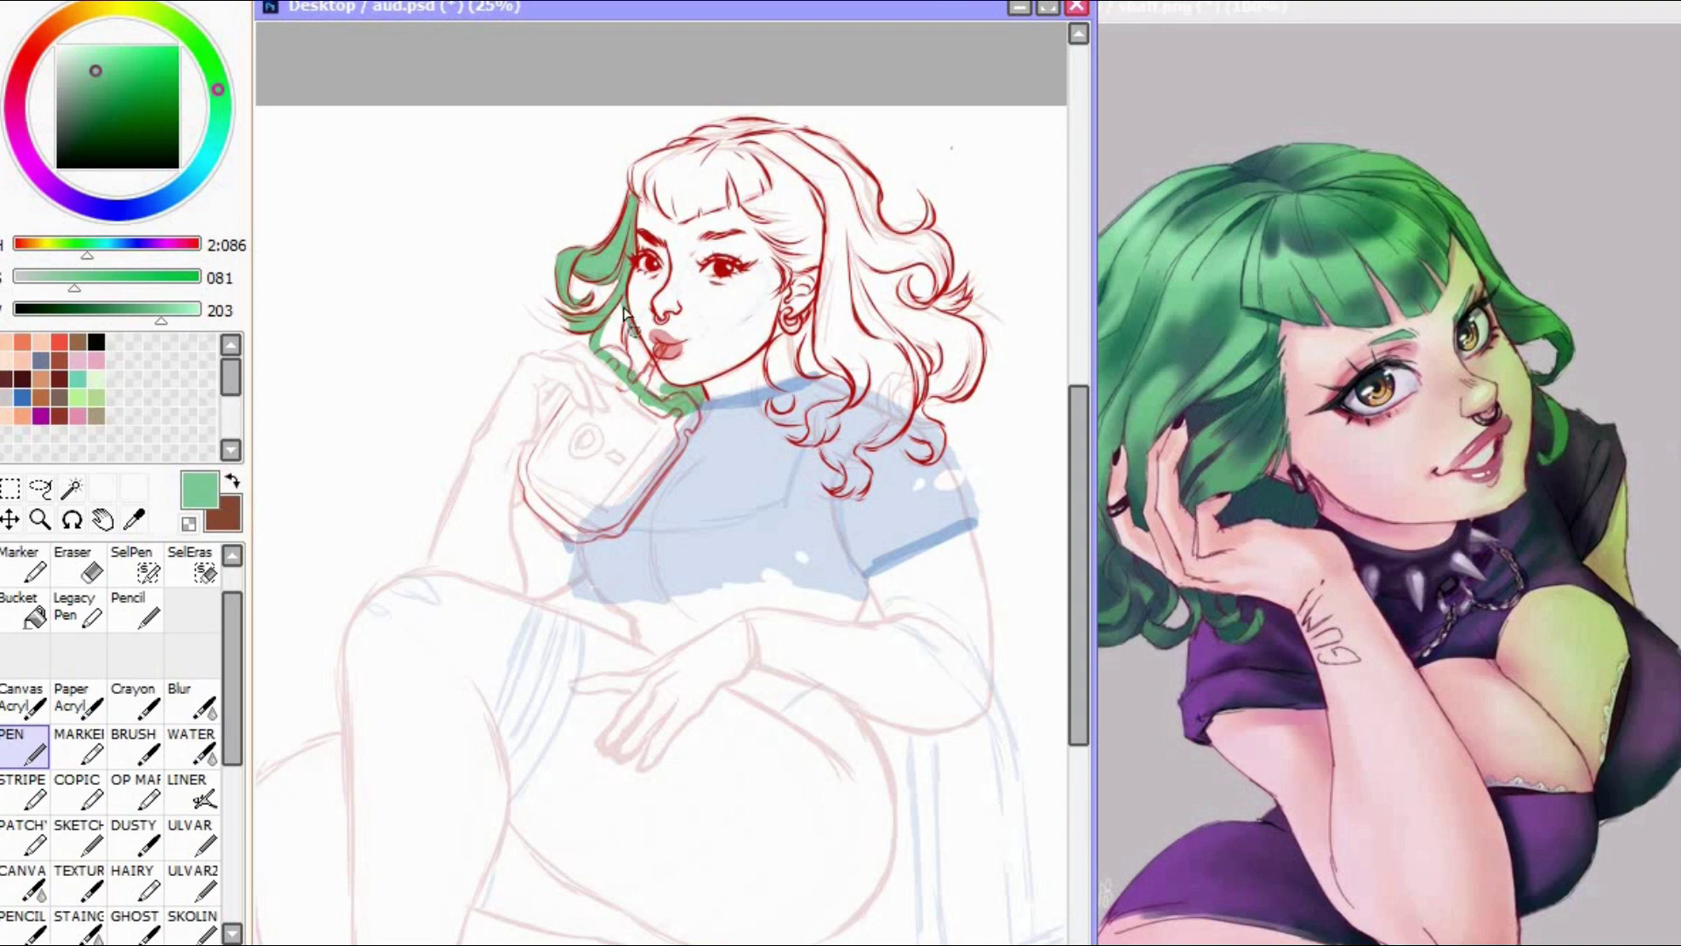
drag(624, 309, 667, 392)
click(26, 612)
click(619, 342)
Step: Outline and fill the fringe, crown and hair swept above the ear with flat green
click(25, 742)
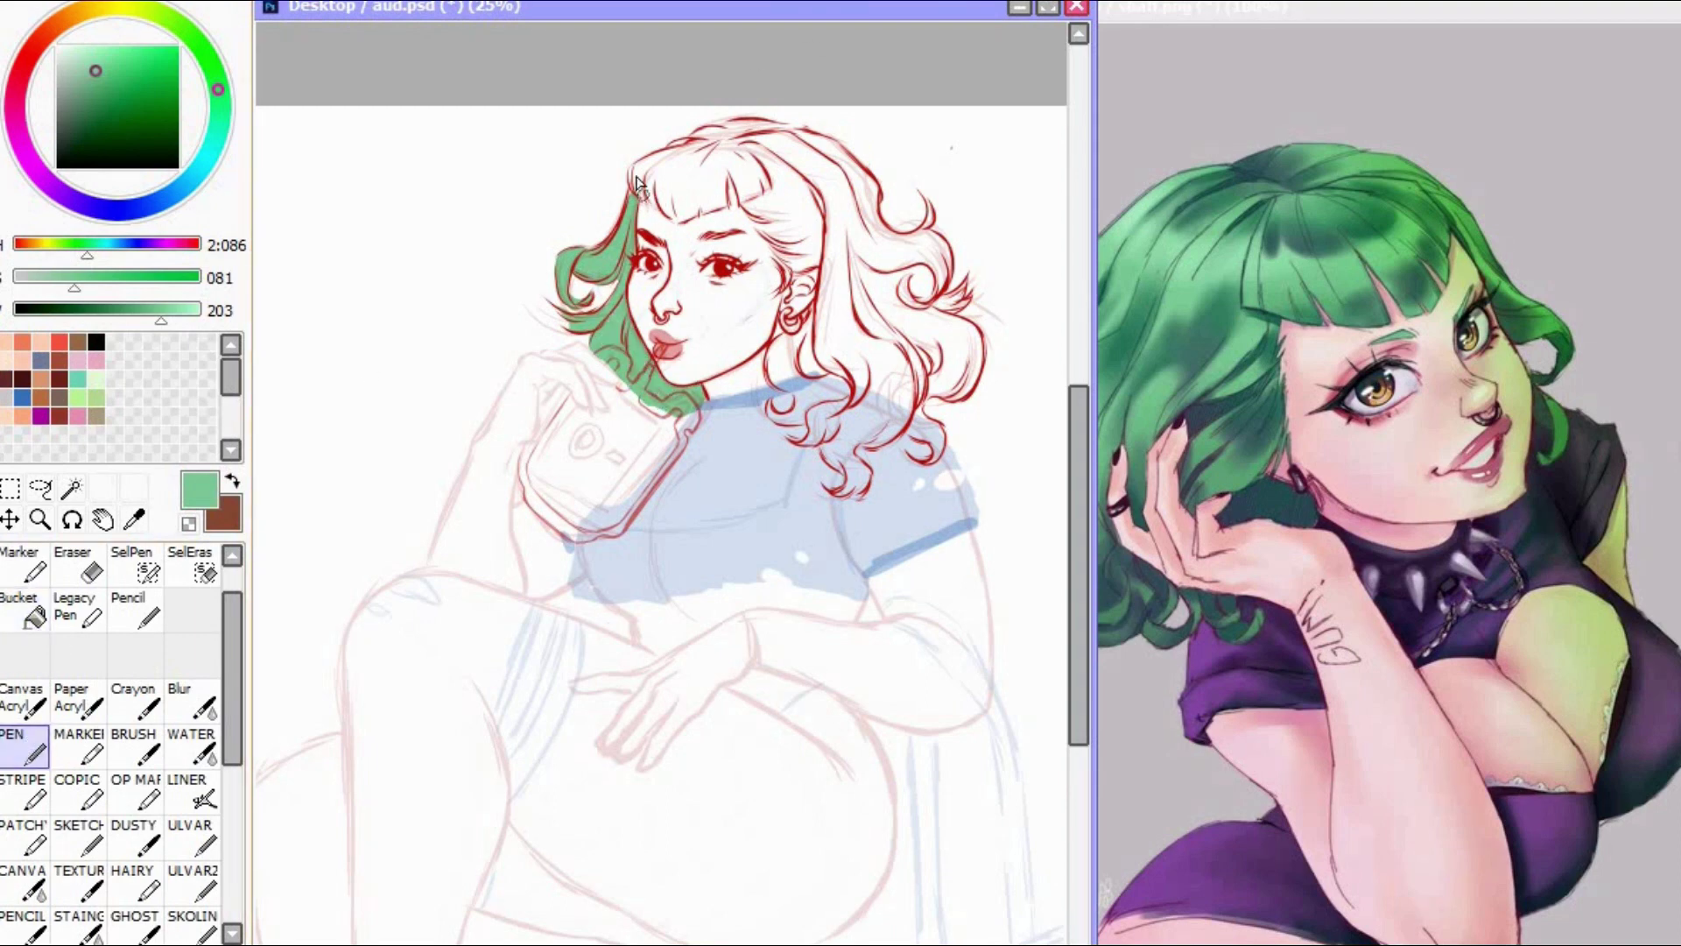
mouse_move(638, 189)
mouse_down()
mouse_move(699, 218)
mouse_move(738, 203)
mouse_up()
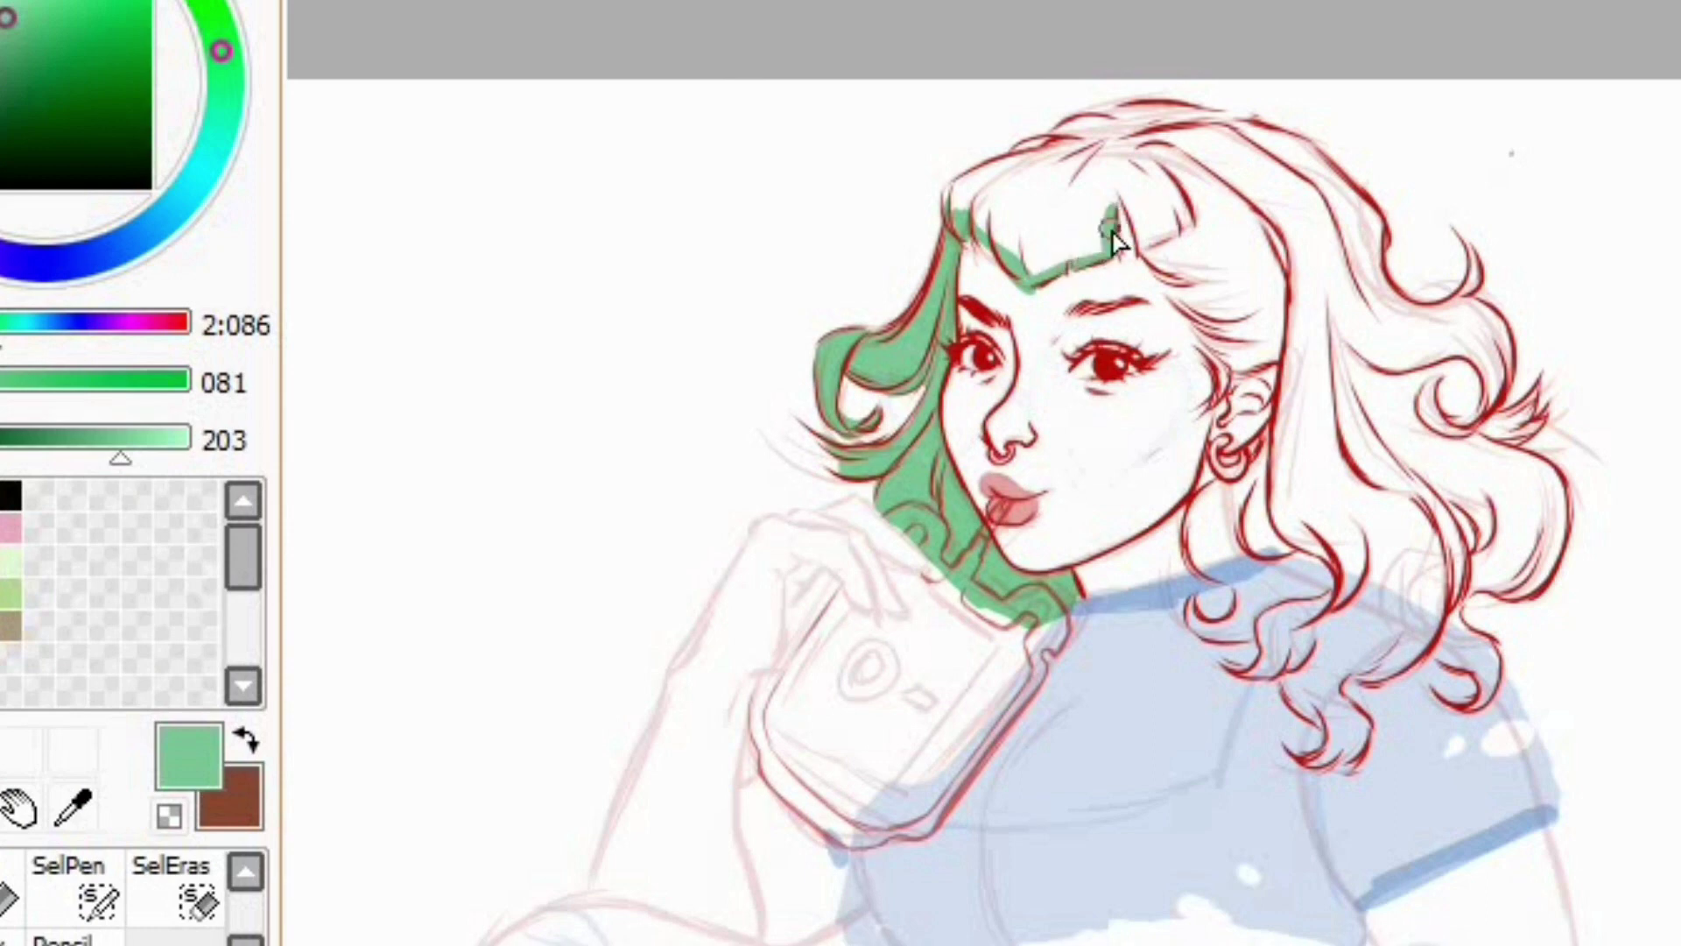
mouse_move(1136, 260)
mouse_down()
mouse_move(1226, 300)
mouse_move(1230, 281)
mouse_move(1194, 289)
mouse_move(1221, 385)
mouse_move(1298, 354)
mouse_up()
mouse_move(958, 219)
mouse_down()
mouse_move(983, 188)
mouse_move(1138, 132)
mouse_move(1217, 127)
mouse_move(1292, 357)
mouse_up()
click(1230, 239)
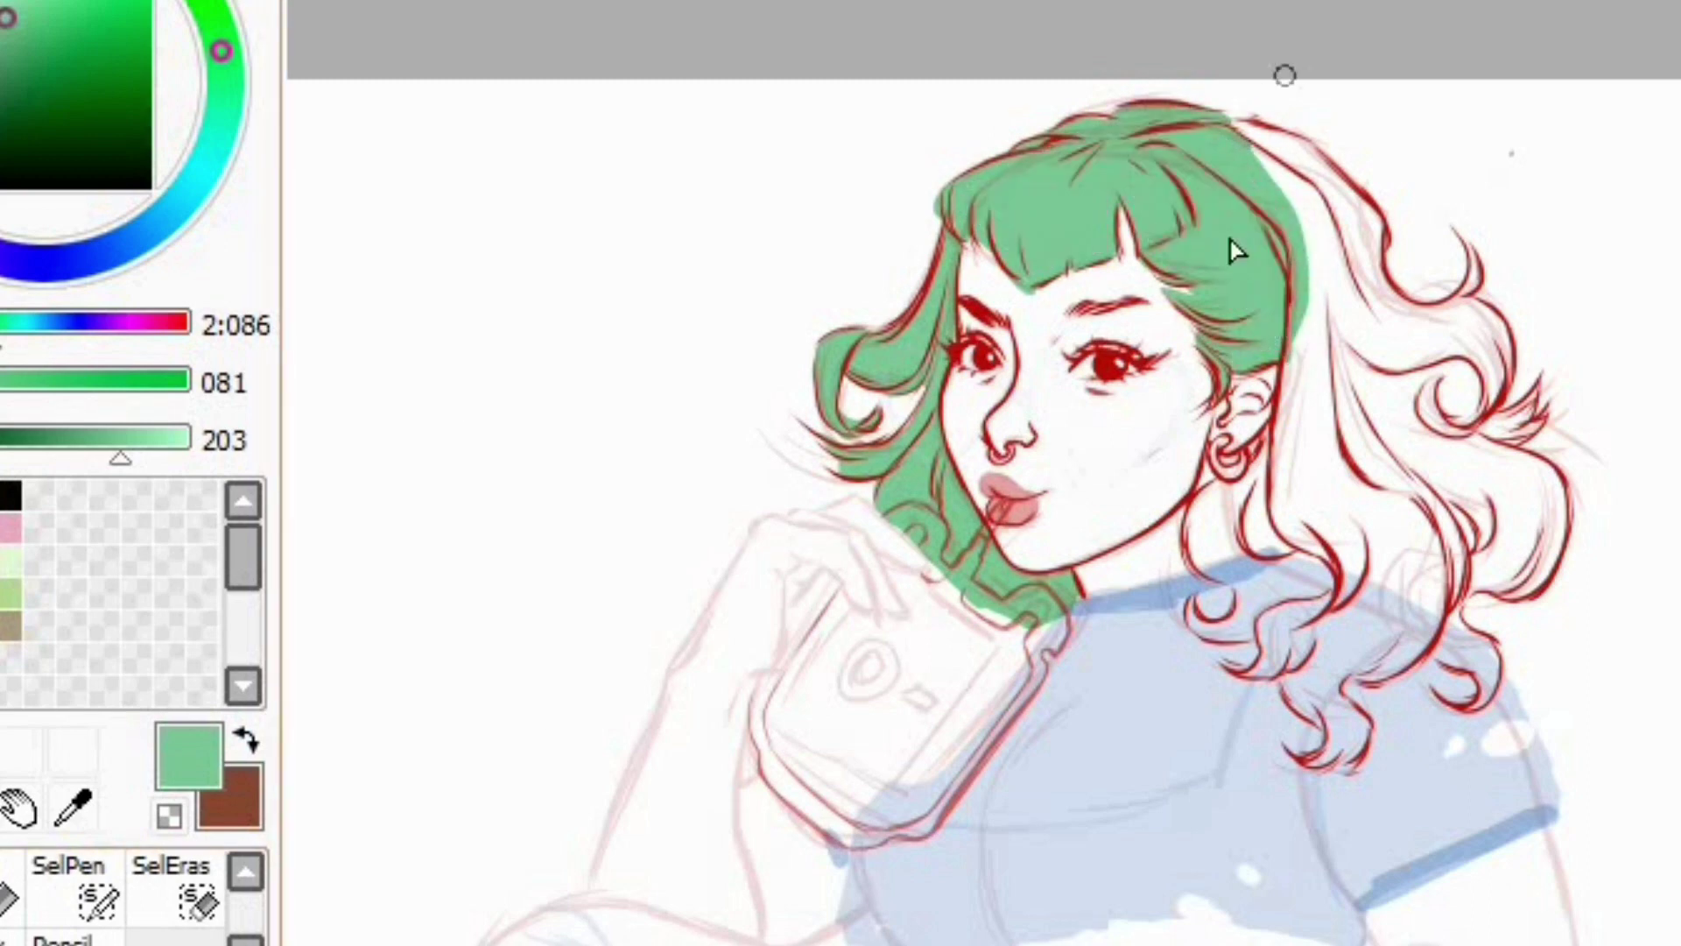
Step: Outline the mass of wavy hair behind the ear and fill it and its hanging curls with flat green
mouse_move(1238, 143)
mouse_down()
mouse_move(1382, 232)
mouse_move(1434, 326)
mouse_move(1419, 256)
mouse_move(1479, 324)
mouse_move(1541, 429)
mouse_move(1562, 512)
mouse_move(1543, 592)
mouse_move(1334, 523)
mouse_move(1290, 276)
mouse_up()
key(e)
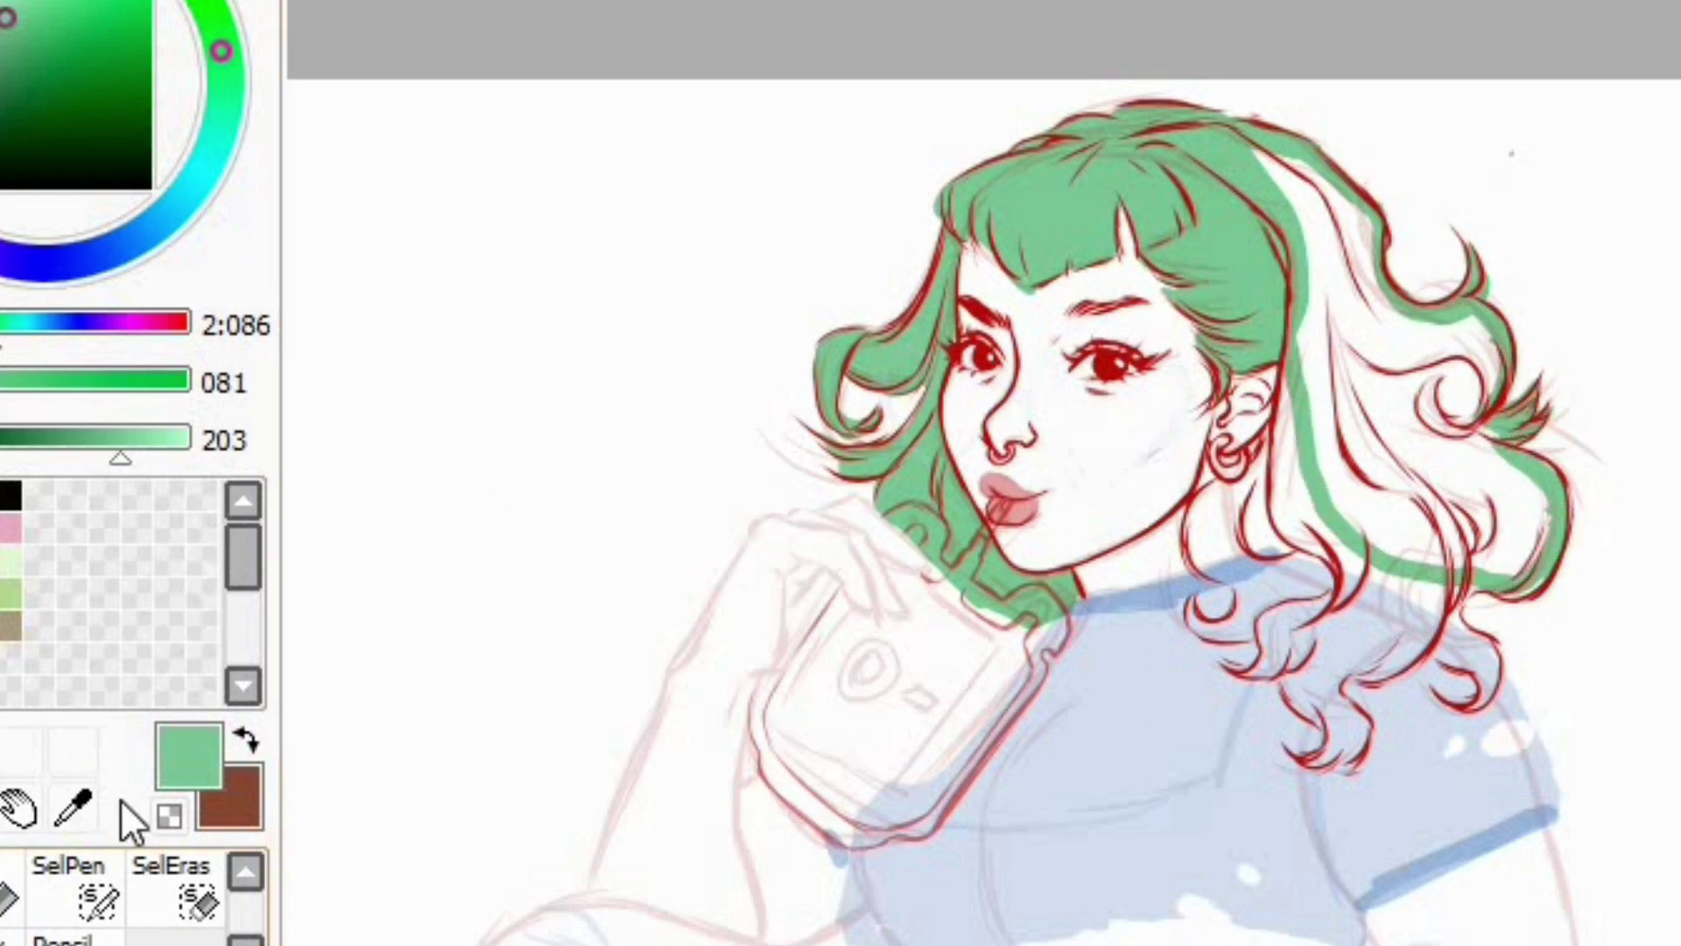
click(1410, 531)
mouse_move(1482, 570)
mouse_down()
mouse_move(1463, 638)
mouse_move(1494, 686)
mouse_move(1388, 646)
mouse_move(1339, 753)
mouse_move(1304, 703)
mouse_move(1269, 375)
mouse_move(1247, 473)
mouse_move(1199, 552)
mouse_move(1212, 604)
mouse_move(1303, 659)
mouse_move(1278, 624)
mouse_up()
click(1340, 604)
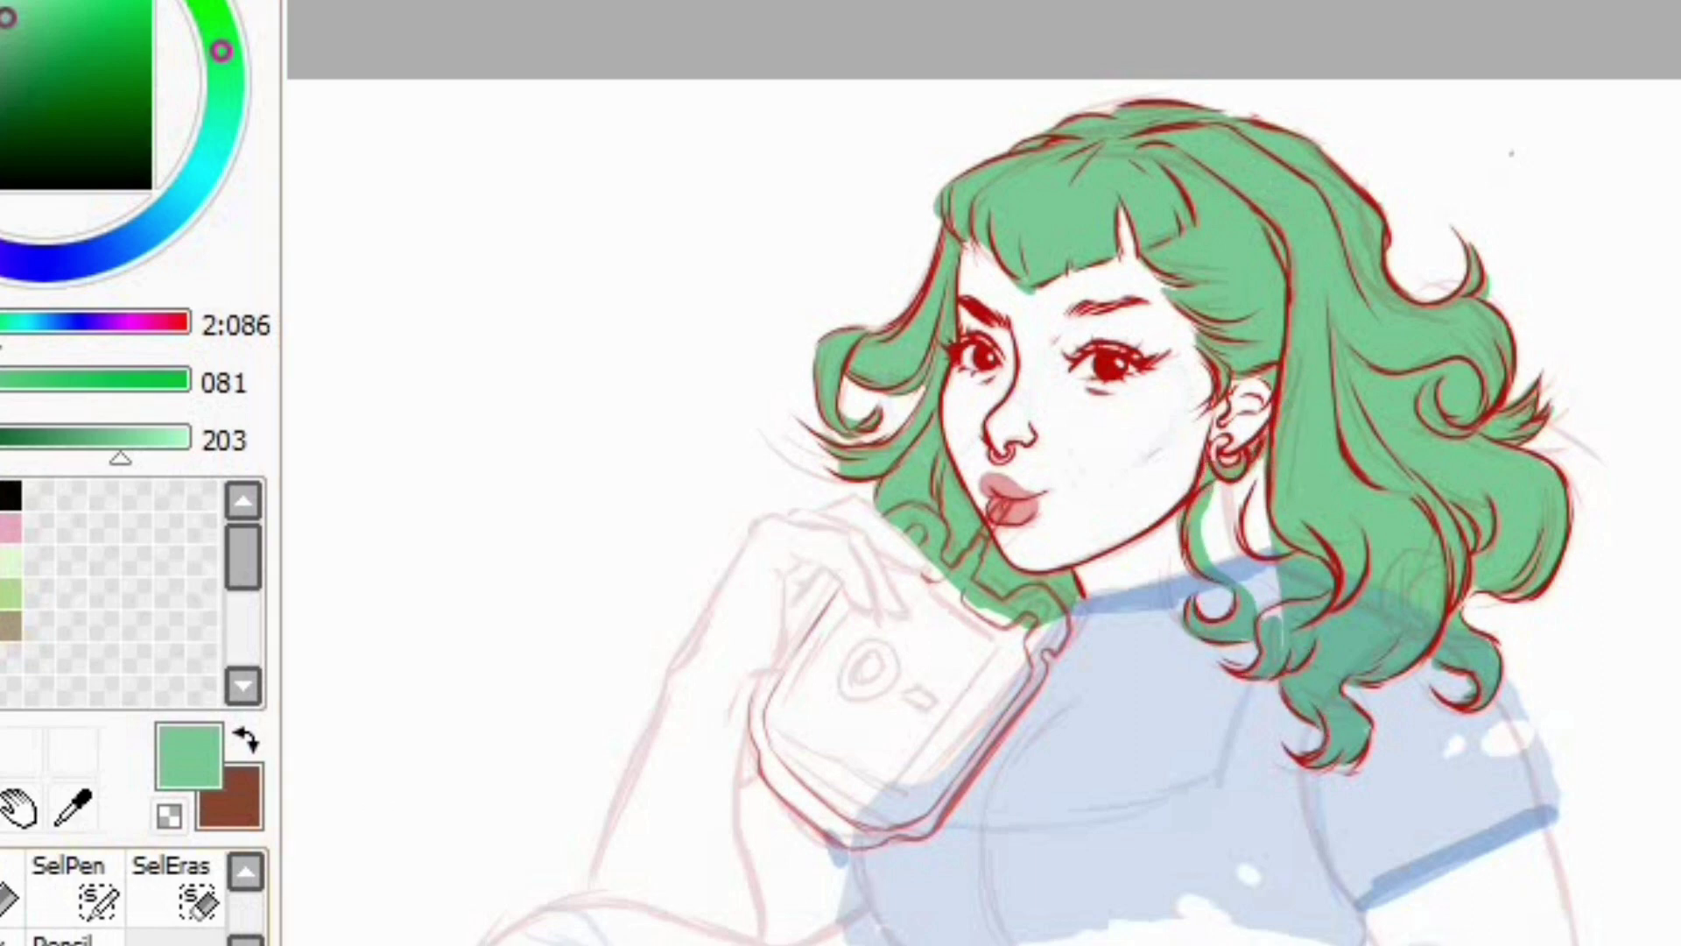
click(1249, 533)
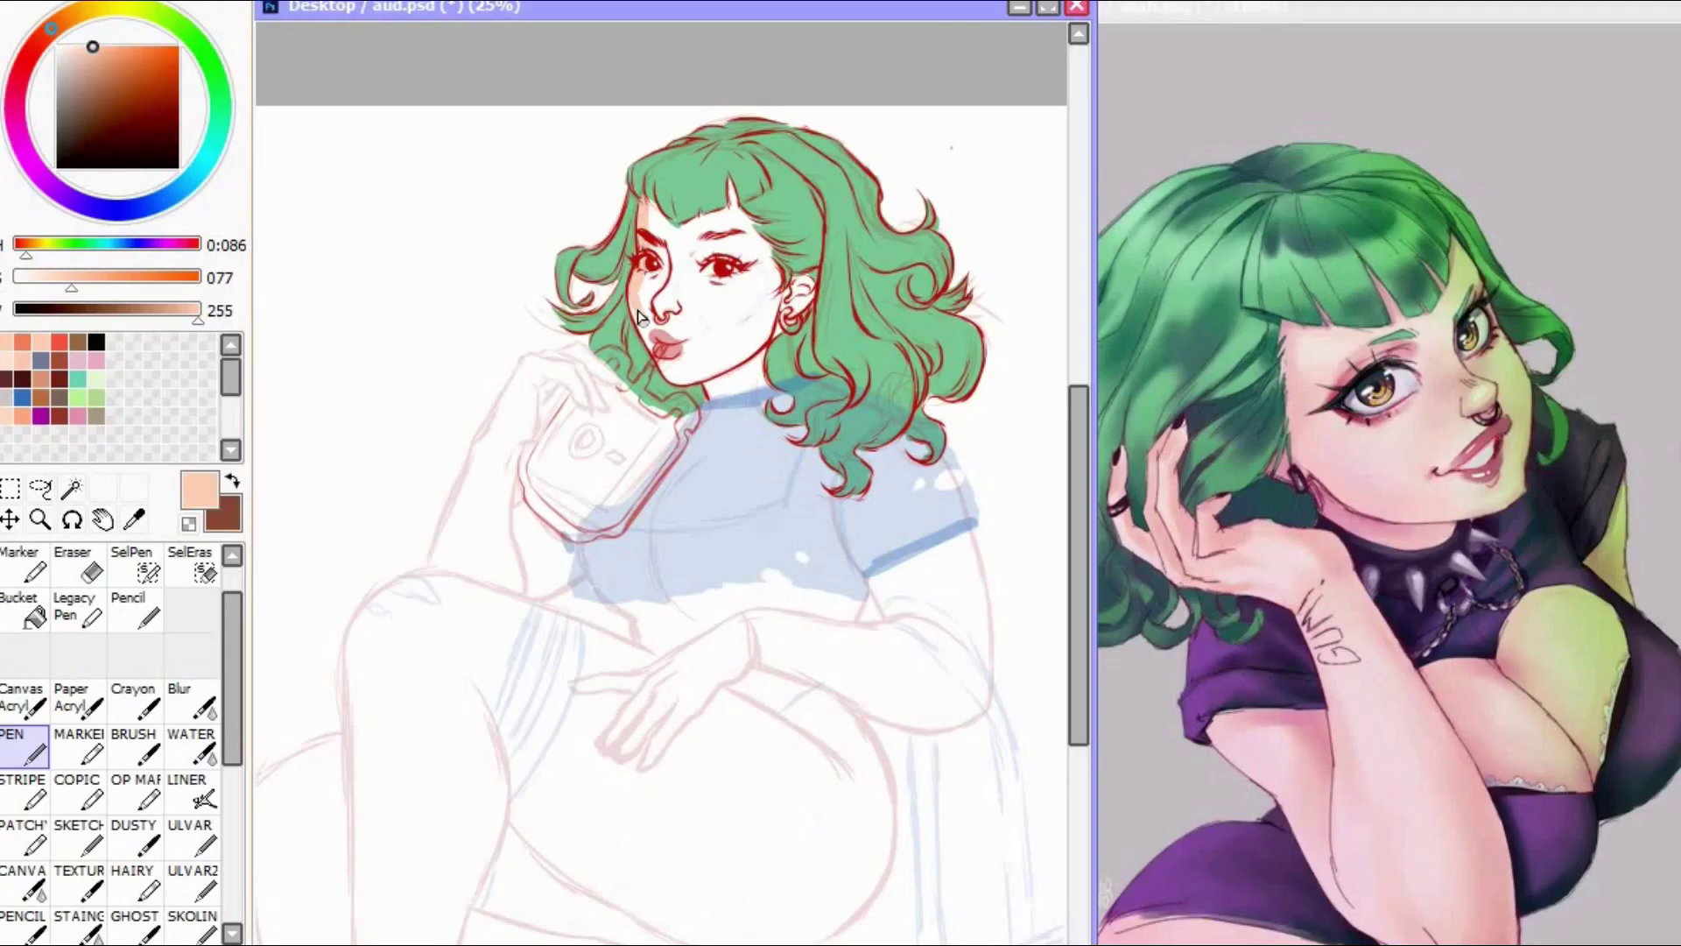
Step: Block in the face, ear and neck with a flat peach skin tone
drag(707, 390, 748, 386)
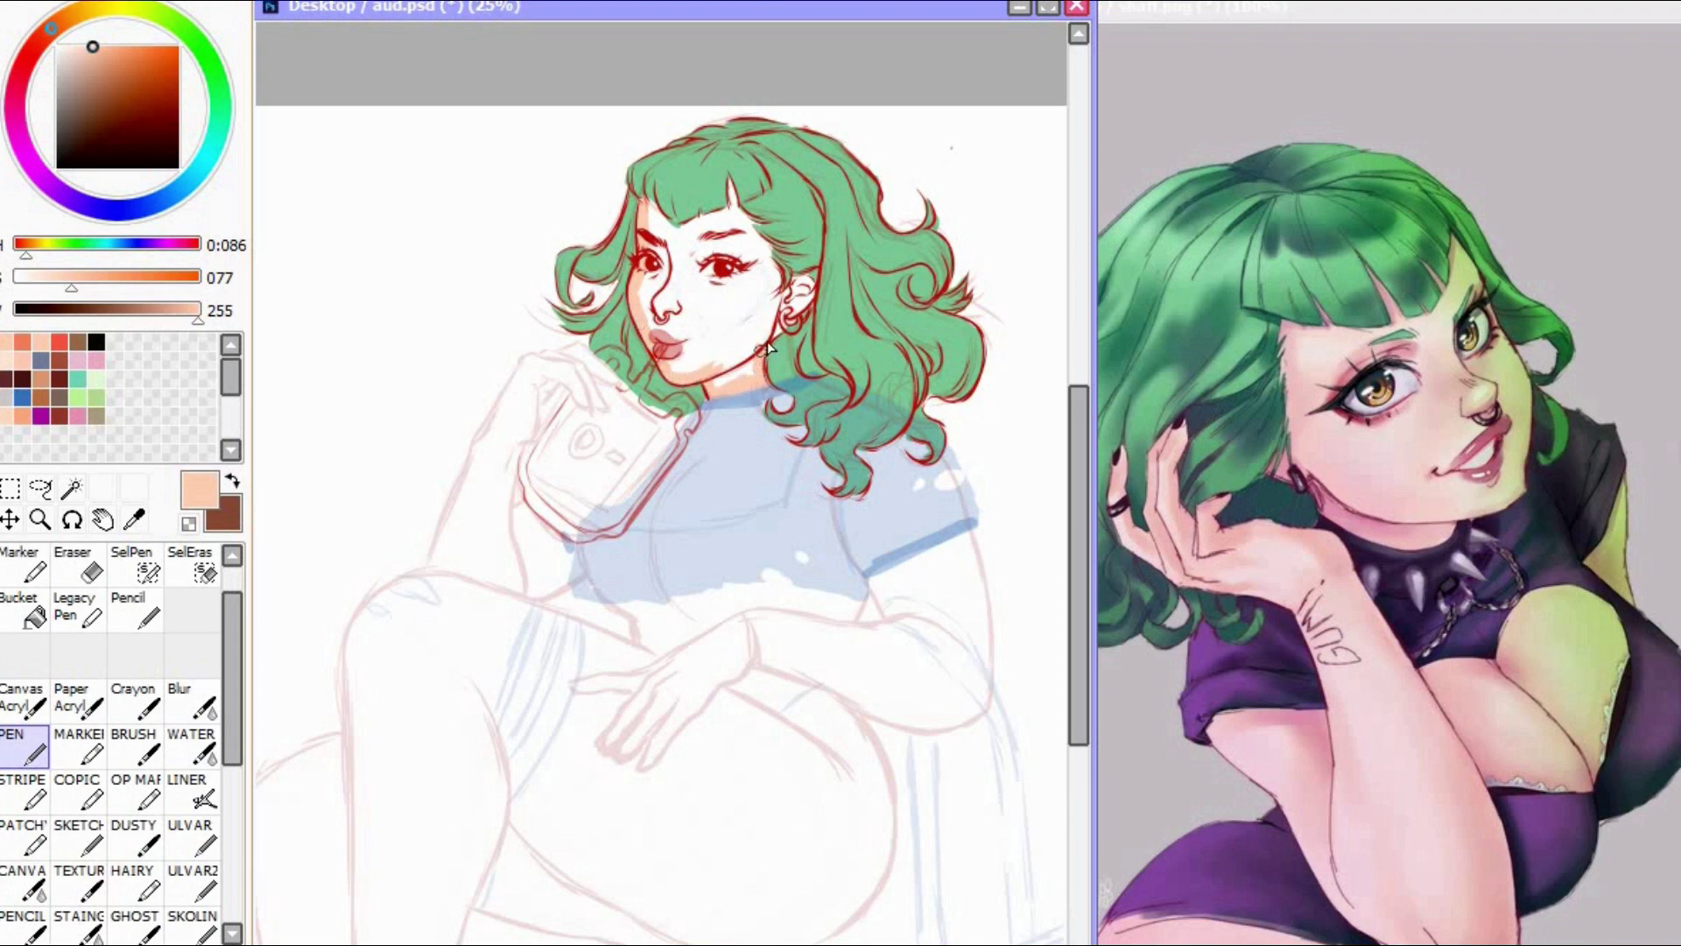
drag(727, 213, 773, 251)
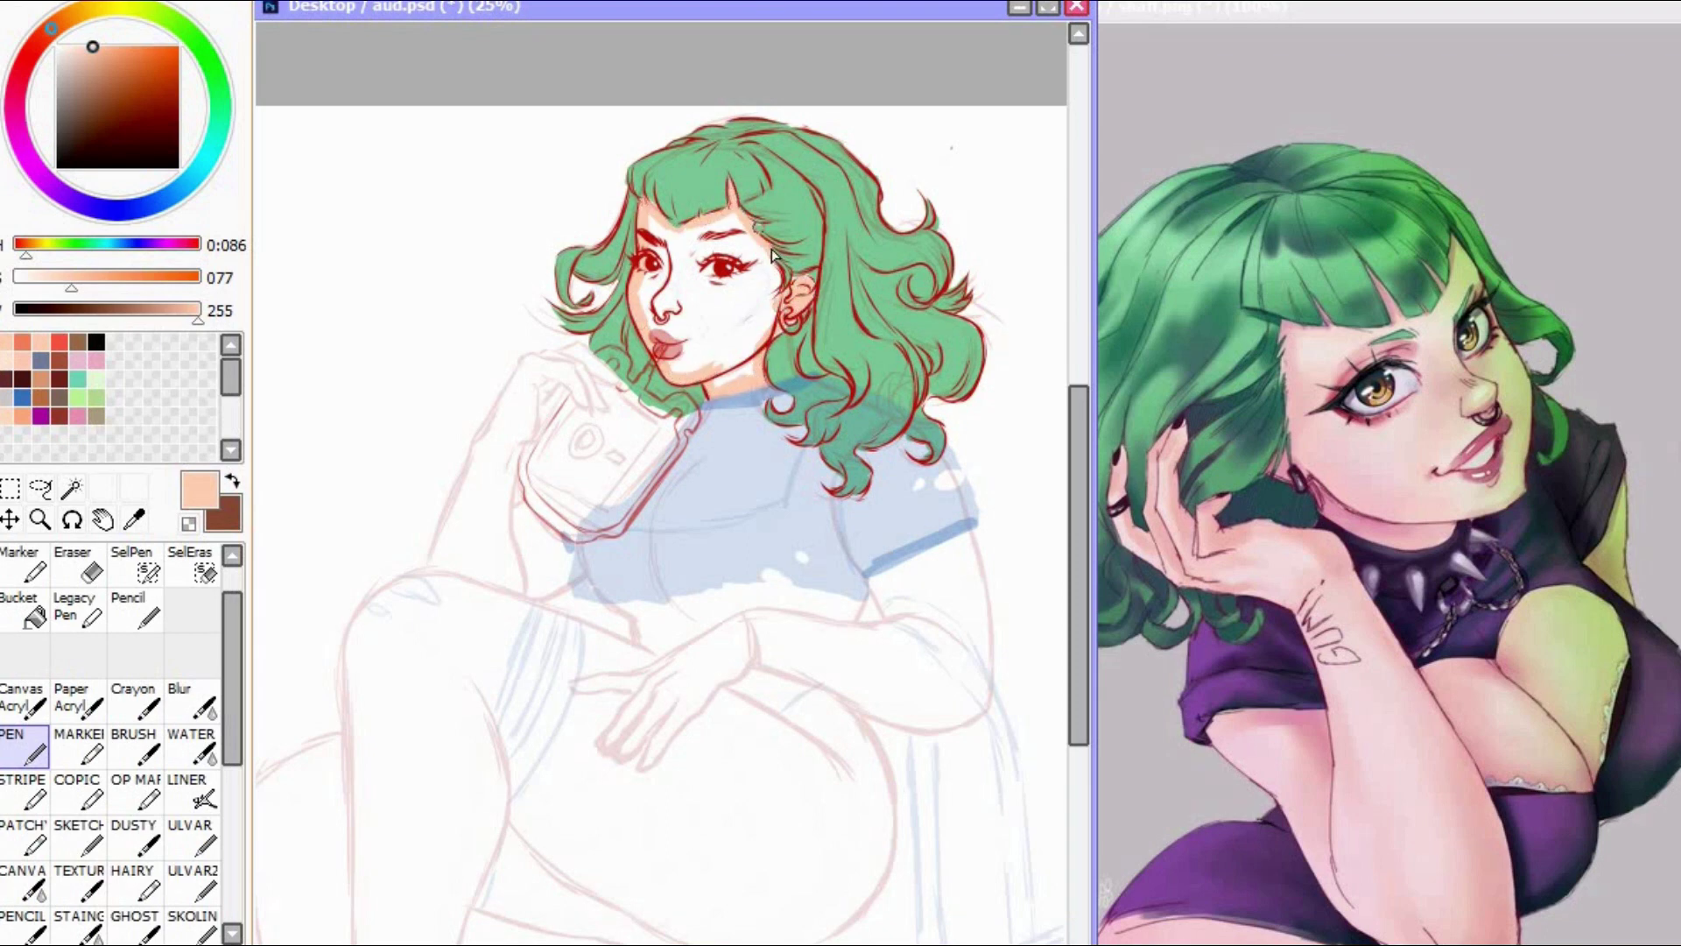
click(32, 613)
click(701, 308)
Step: Outline the upper arm beneath the shirt sleeve and fill it with flat peach down to the elbow
click(43, 729)
drag(945, 473, 986, 713)
mouse_move(836, 492)
mouse_down()
mouse_move(874, 595)
mouse_move(976, 709)
mouse_move(939, 480)
mouse_up()
click(37, 628)
click(928, 565)
Step: Outline the resting forearm from elbow to wrist and fill it with flat peach
click(32, 745)
key(Delete)
key(Delete)
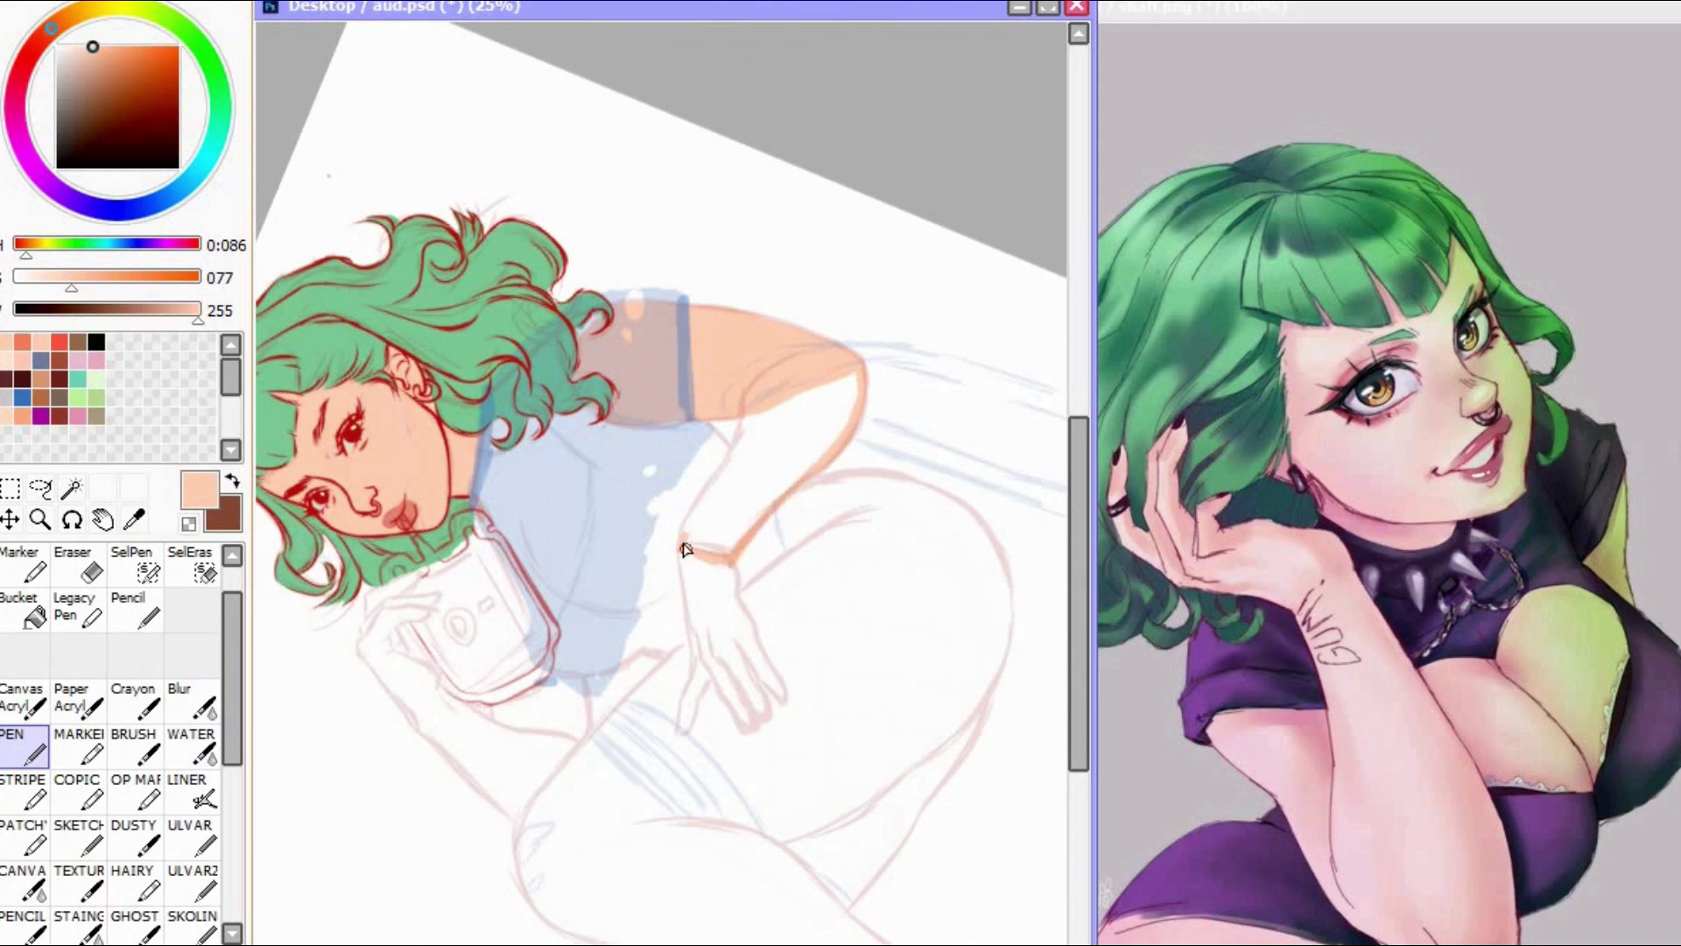
key(g)
click(776, 368)
key(Home)
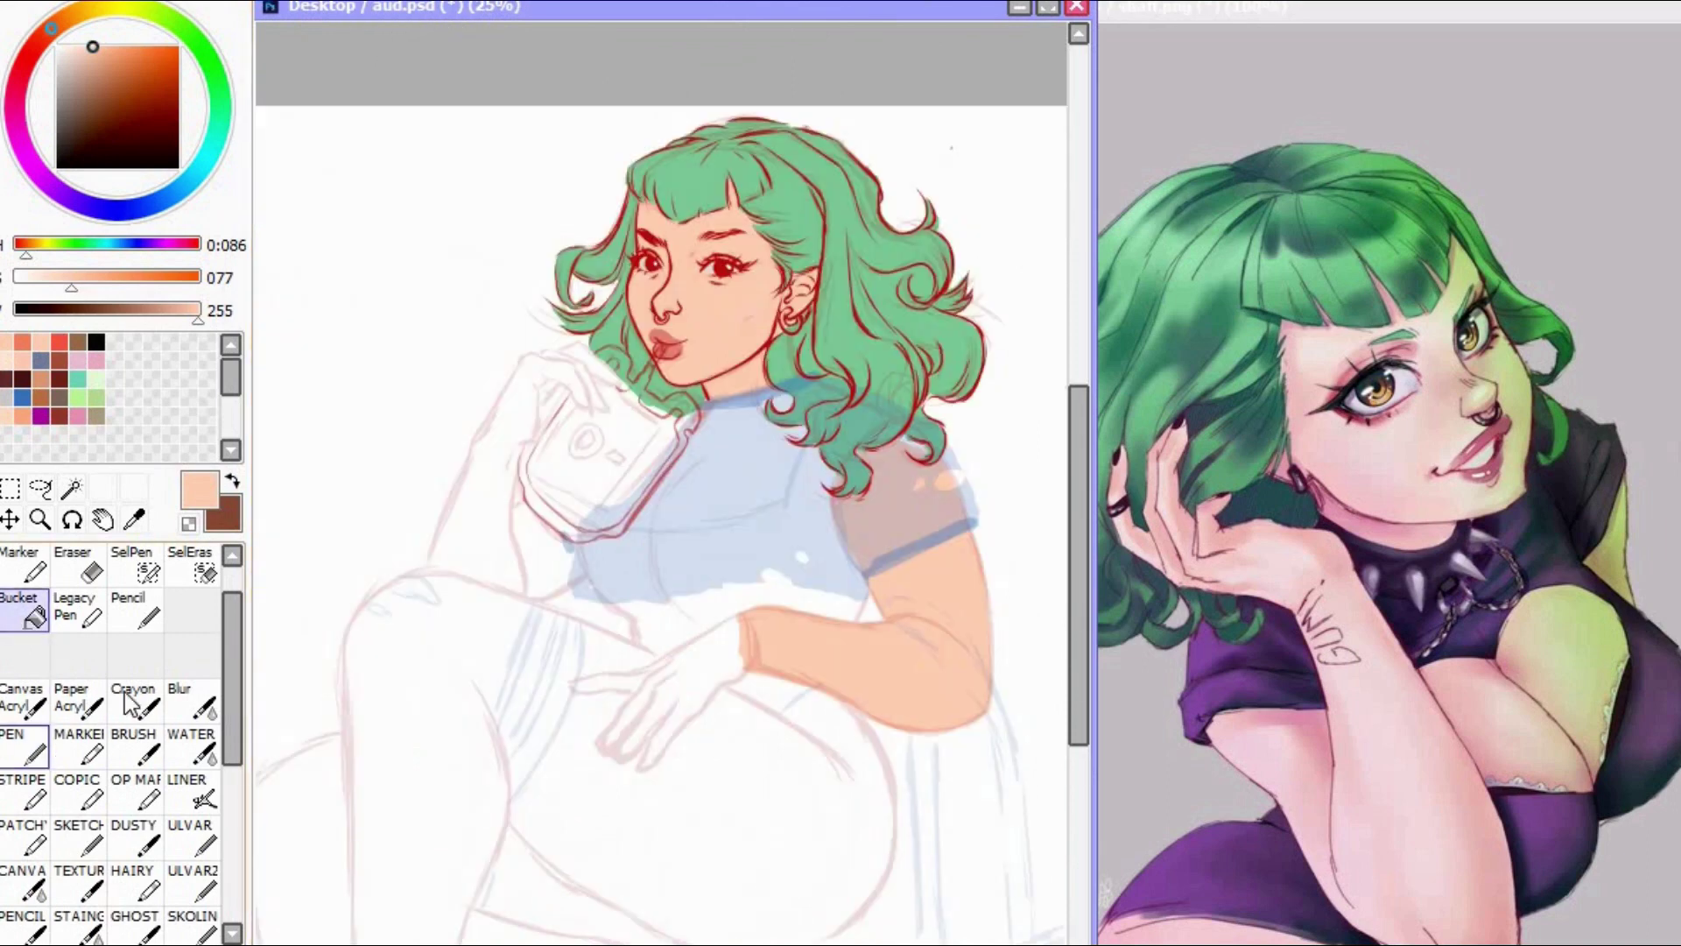
Step: Block in the rounded hip below the resting forearm with flat peach
key(n)
mouse_move(849, 705)
mouse_down()
mouse_move(889, 835)
mouse_move(743, 814)
mouse_move(745, 678)
mouse_up()
key(g)
click(854, 744)
Step: Outline the torso beside the blood bag and fill it, together with the resting hand, with flat peach
key(n)
scroll(524, 406, down, 4)
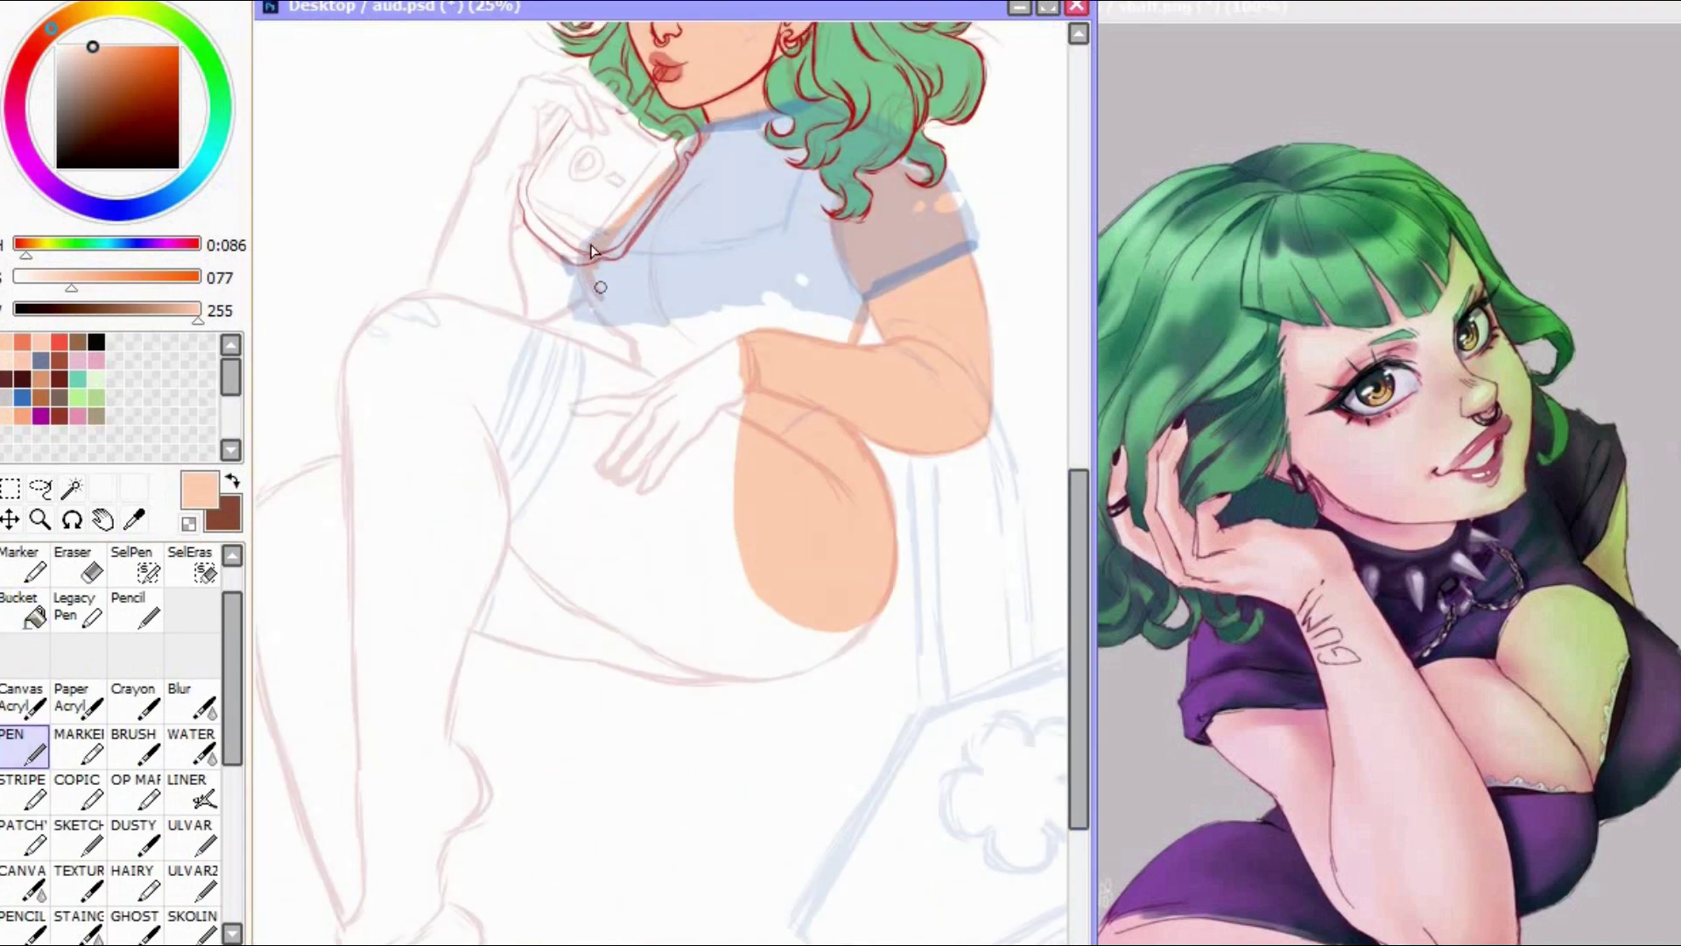
mouse_move(592, 245)
mouse_down()
mouse_move(648, 380)
mouse_move(788, 585)
mouse_up()
drag(703, 135, 787, 123)
drag(861, 299, 847, 344)
click(24, 610)
click(702, 453)
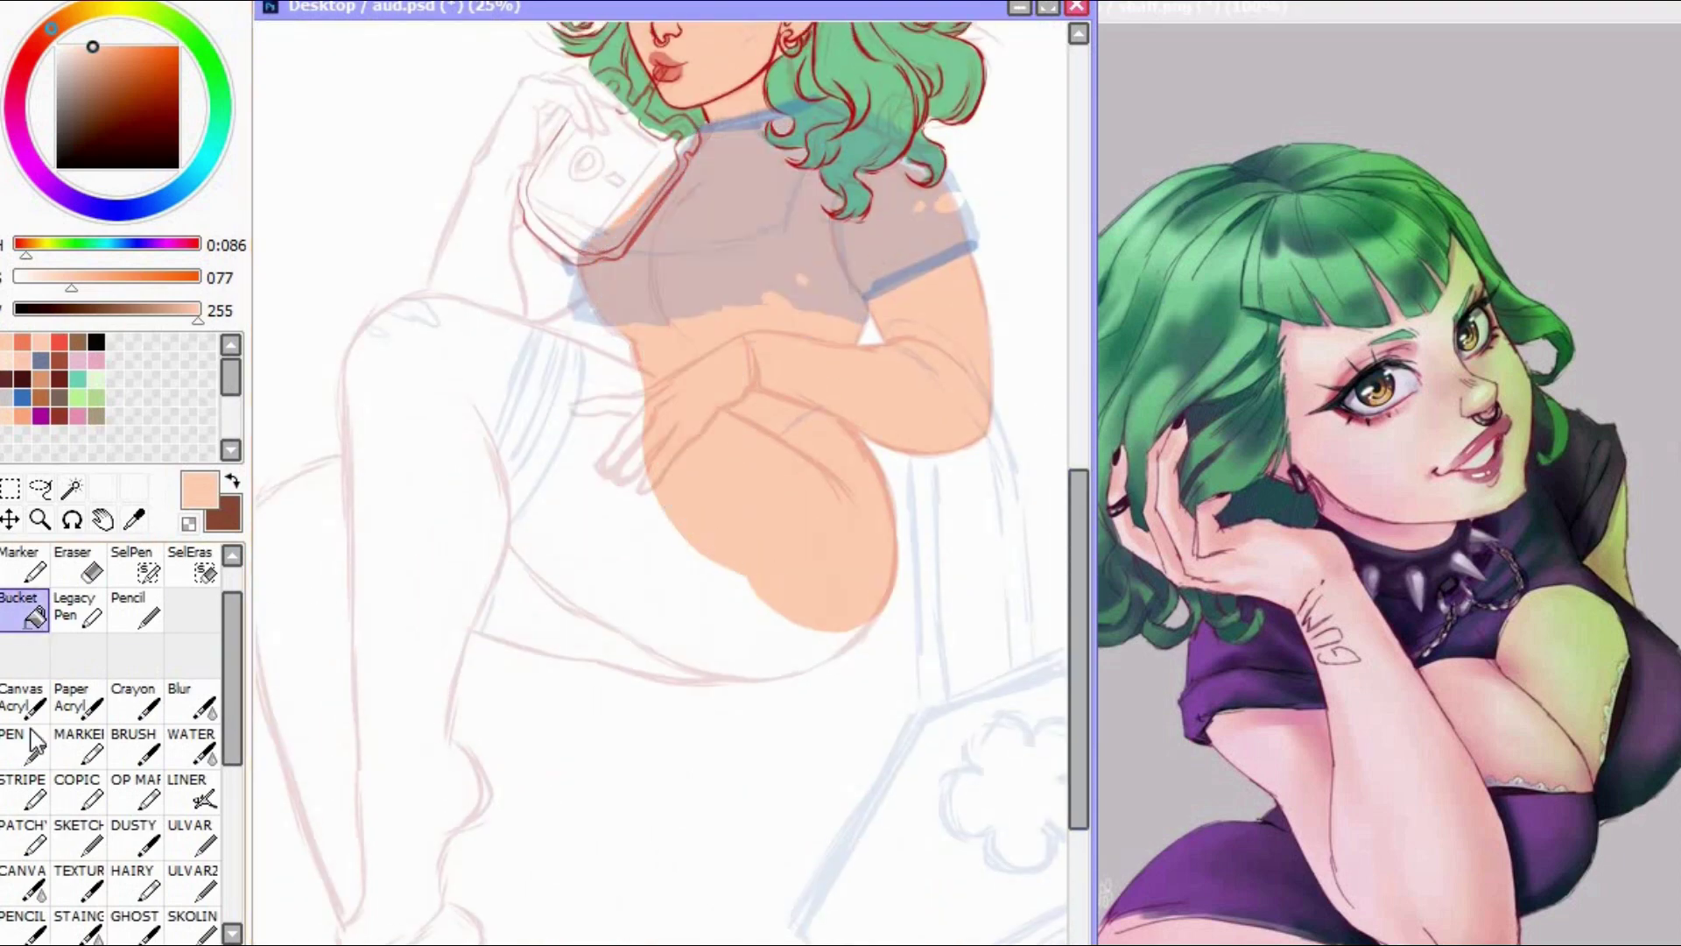
Step: Outline the lower edge of the hip and thigh and fill the rest of the area with flat peach
click(32, 731)
mouse_move(994, 217)
mouse_down()
mouse_move(634, 91)
mouse_move(518, 117)
mouse_up()
mouse_move(771, 465)
mouse_down()
mouse_move(782, 515)
mouse_move(713, 640)
mouse_move(554, 795)
mouse_up()
drag(443, 502, 546, 797)
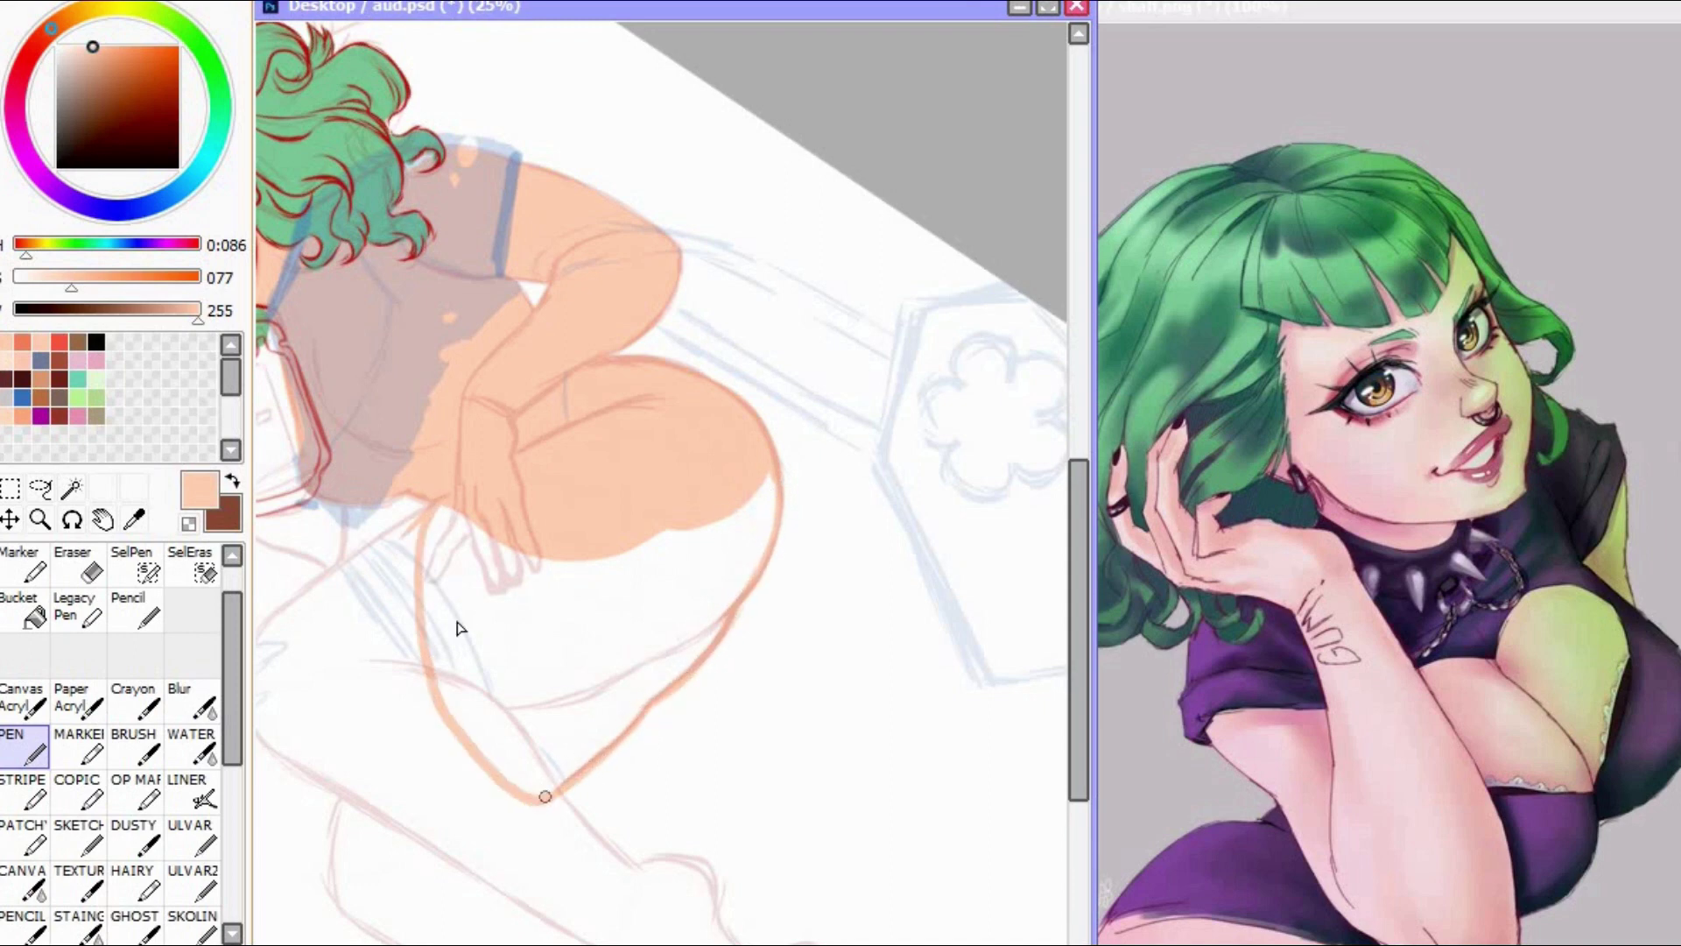
click(25, 610)
click(560, 647)
Step: Block in the raised knee and thigh of the front leg with flat peach
click(769, 2)
click(769, 2)
click(21, 749)
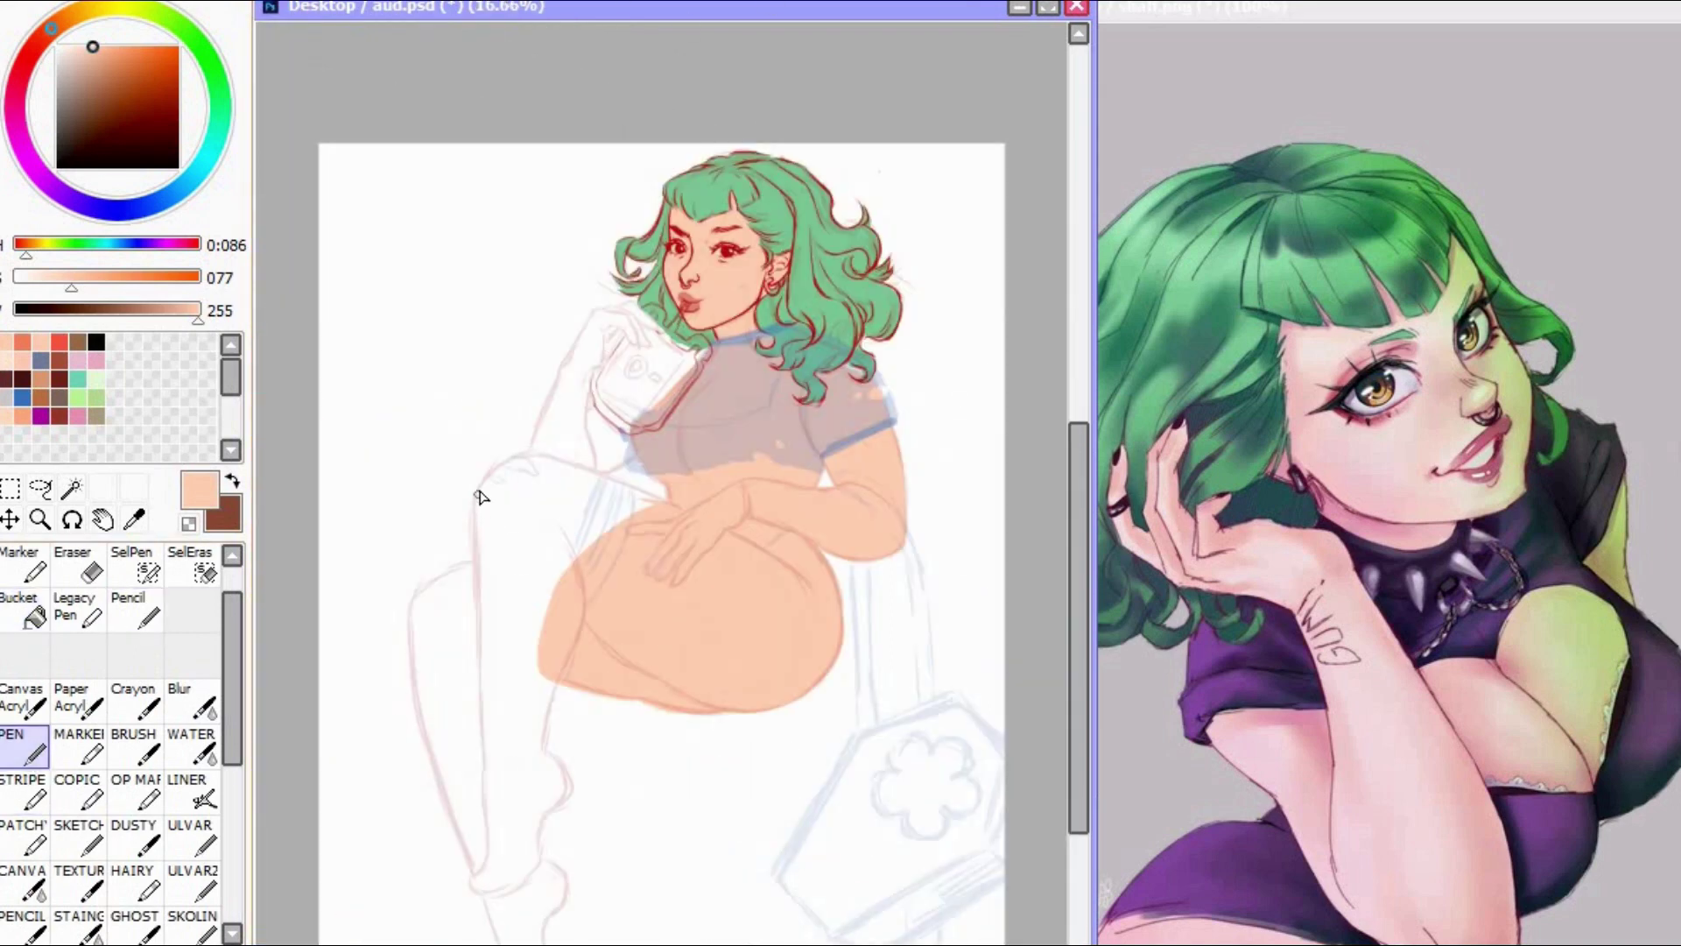
mouse_move(480, 496)
mouse_down()
mouse_move(481, 675)
mouse_move(552, 691)
mouse_up()
mouse_move(574, 457)
mouse_down()
mouse_move(657, 424)
mouse_move(739, 530)
mouse_up()
Step: Outline both lower legs and the feet and fill them with flat peach
click(25, 750)
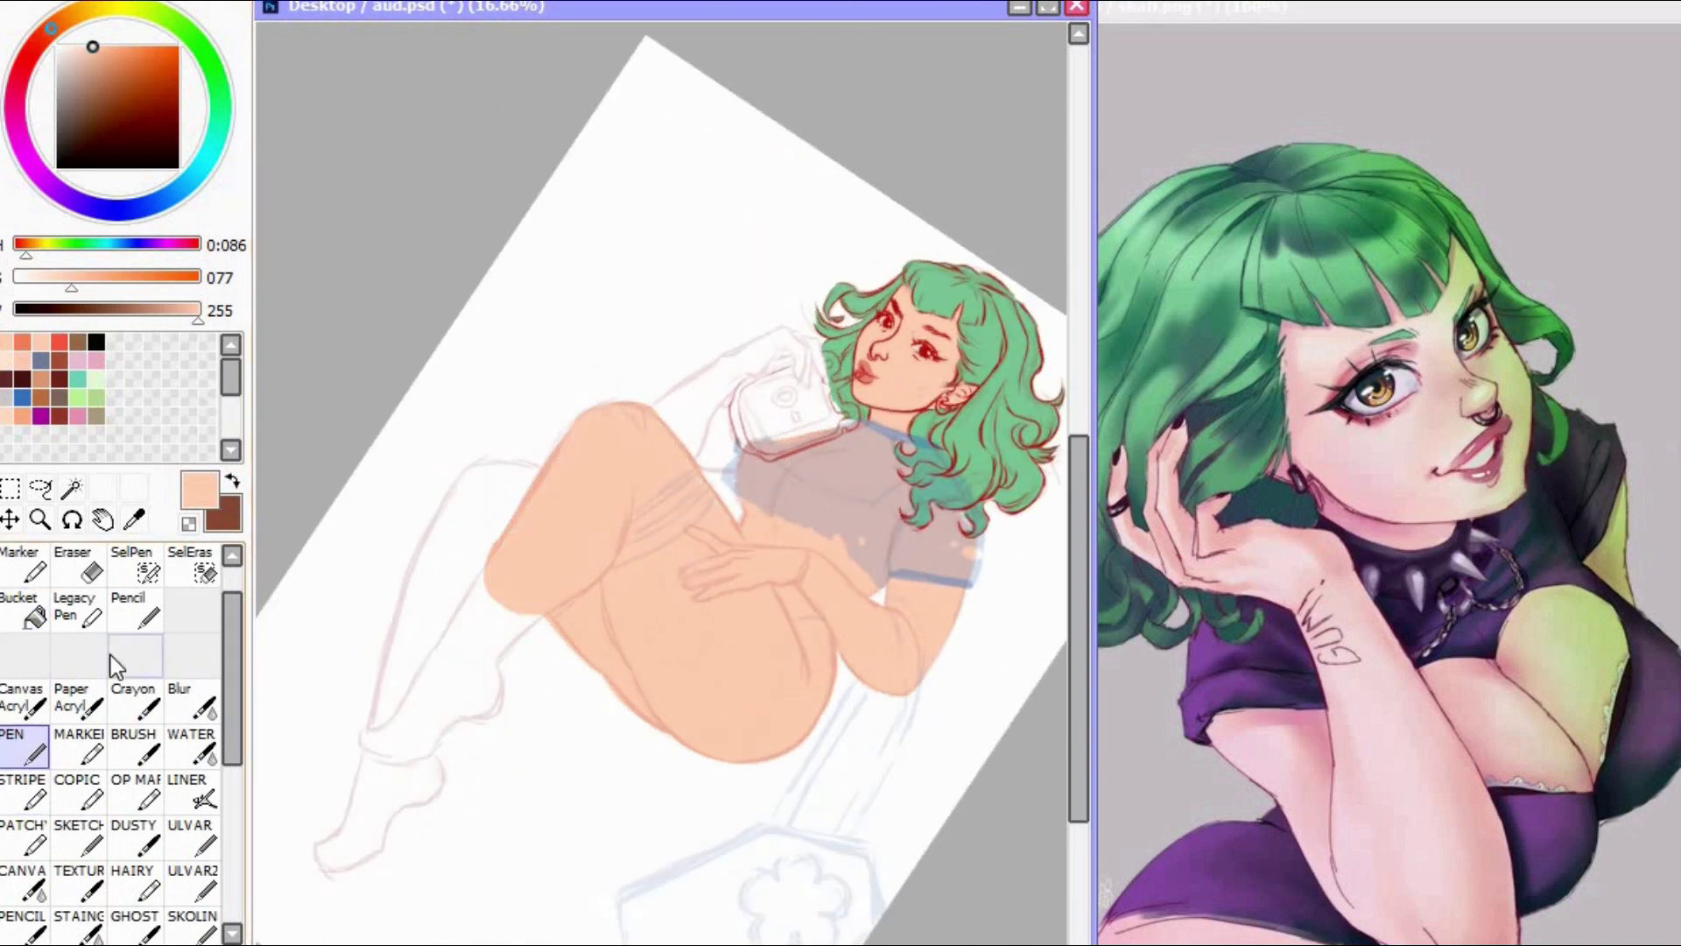
mouse_move(474, 716)
mouse_down()
mouse_move(368, 752)
mouse_move(486, 574)
mouse_up()
click(25, 610)
click(464, 635)
click(25, 749)
mouse_move(376, 723)
mouse_down()
mouse_move(447, 498)
mouse_move(537, 468)
mouse_up()
click(25, 609)
click(464, 543)
Step: Outline the raised forearm and the hand holding the blood bag and fill them with flat peach
drag(557, 385, 530, 460)
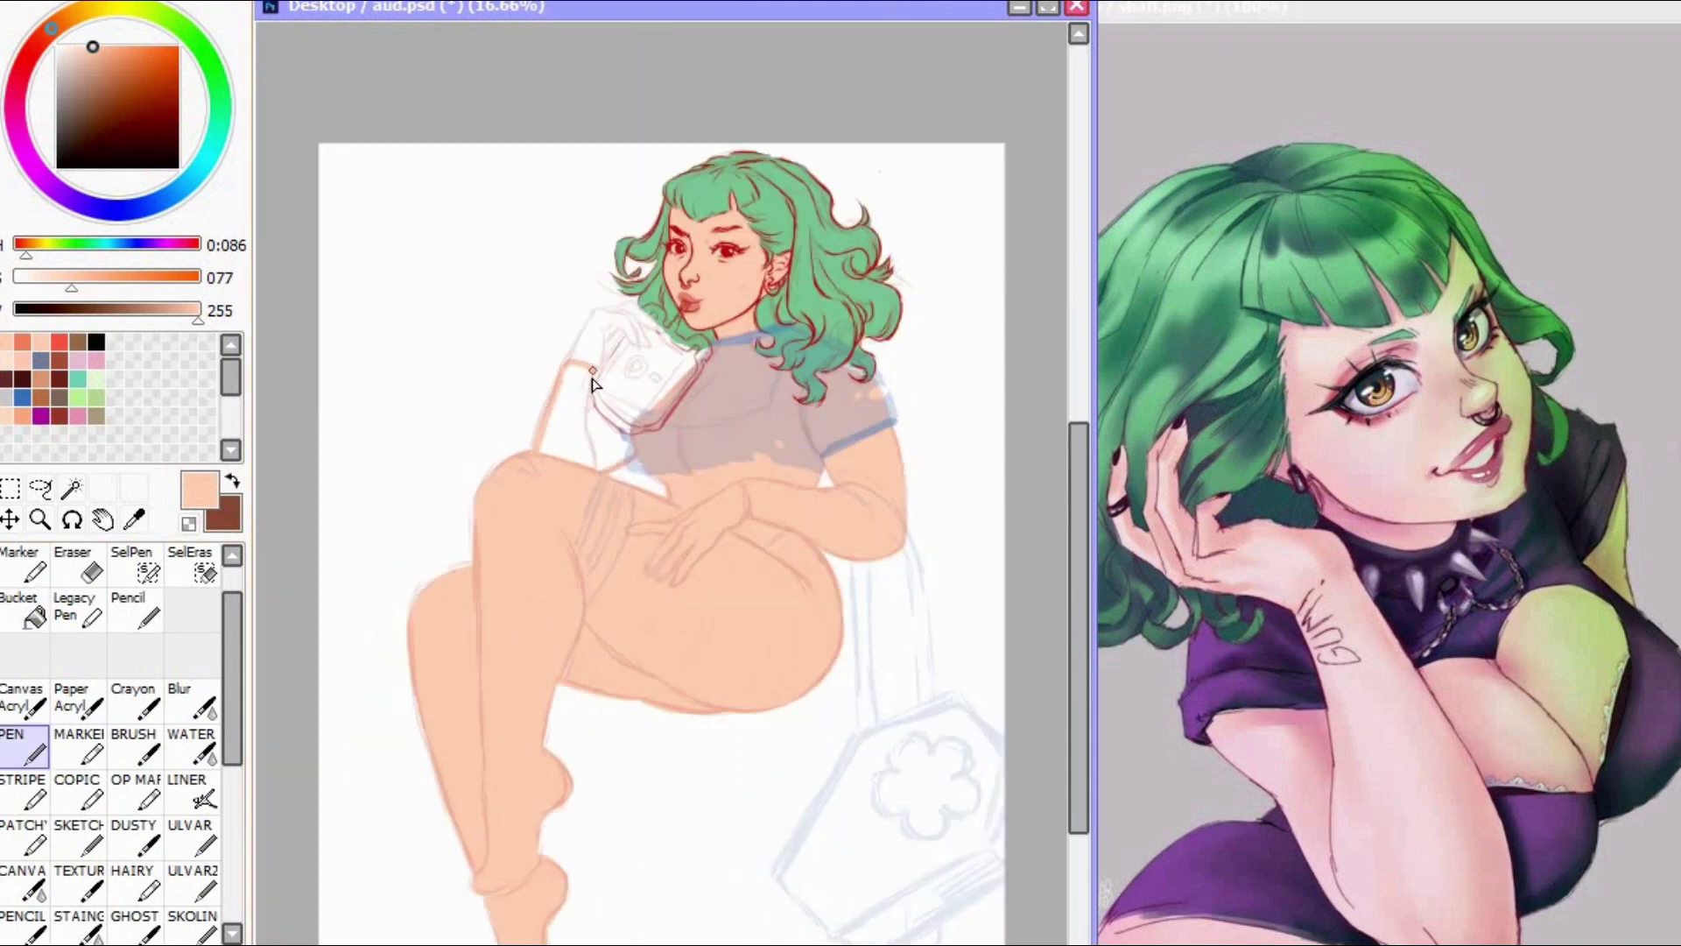
key(Delete)
key(Delete)
key(Delete)
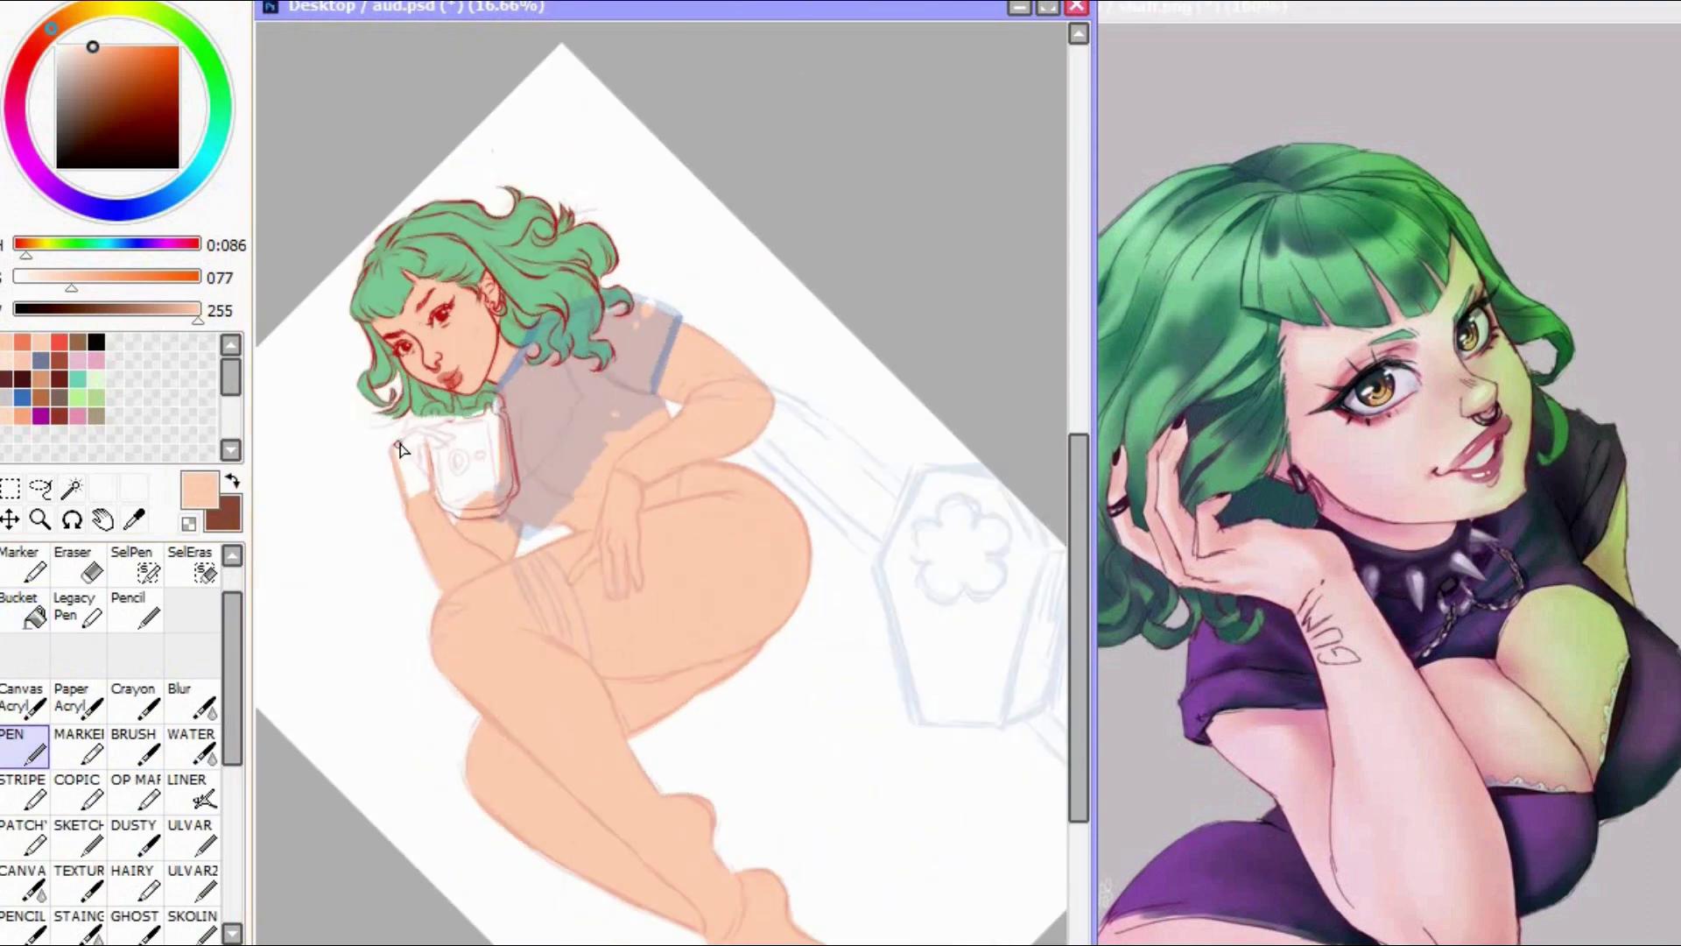
key(End)
key(End)
key(End)
key(End)
key(End)
key(End)
key(End)
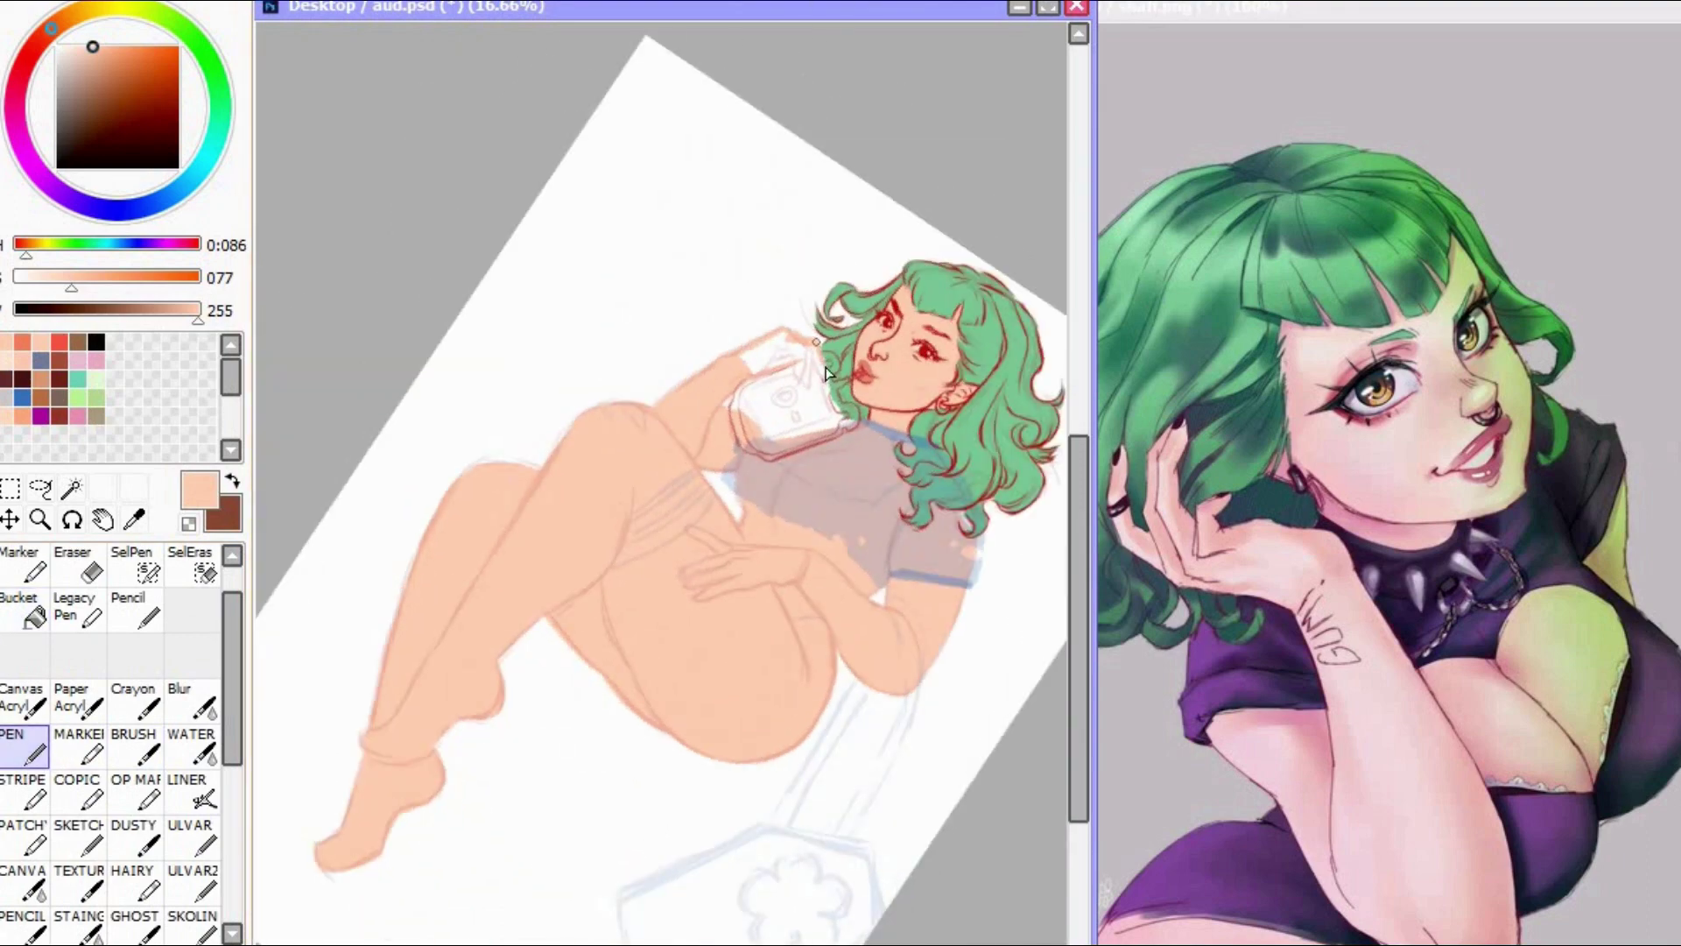
click(25, 609)
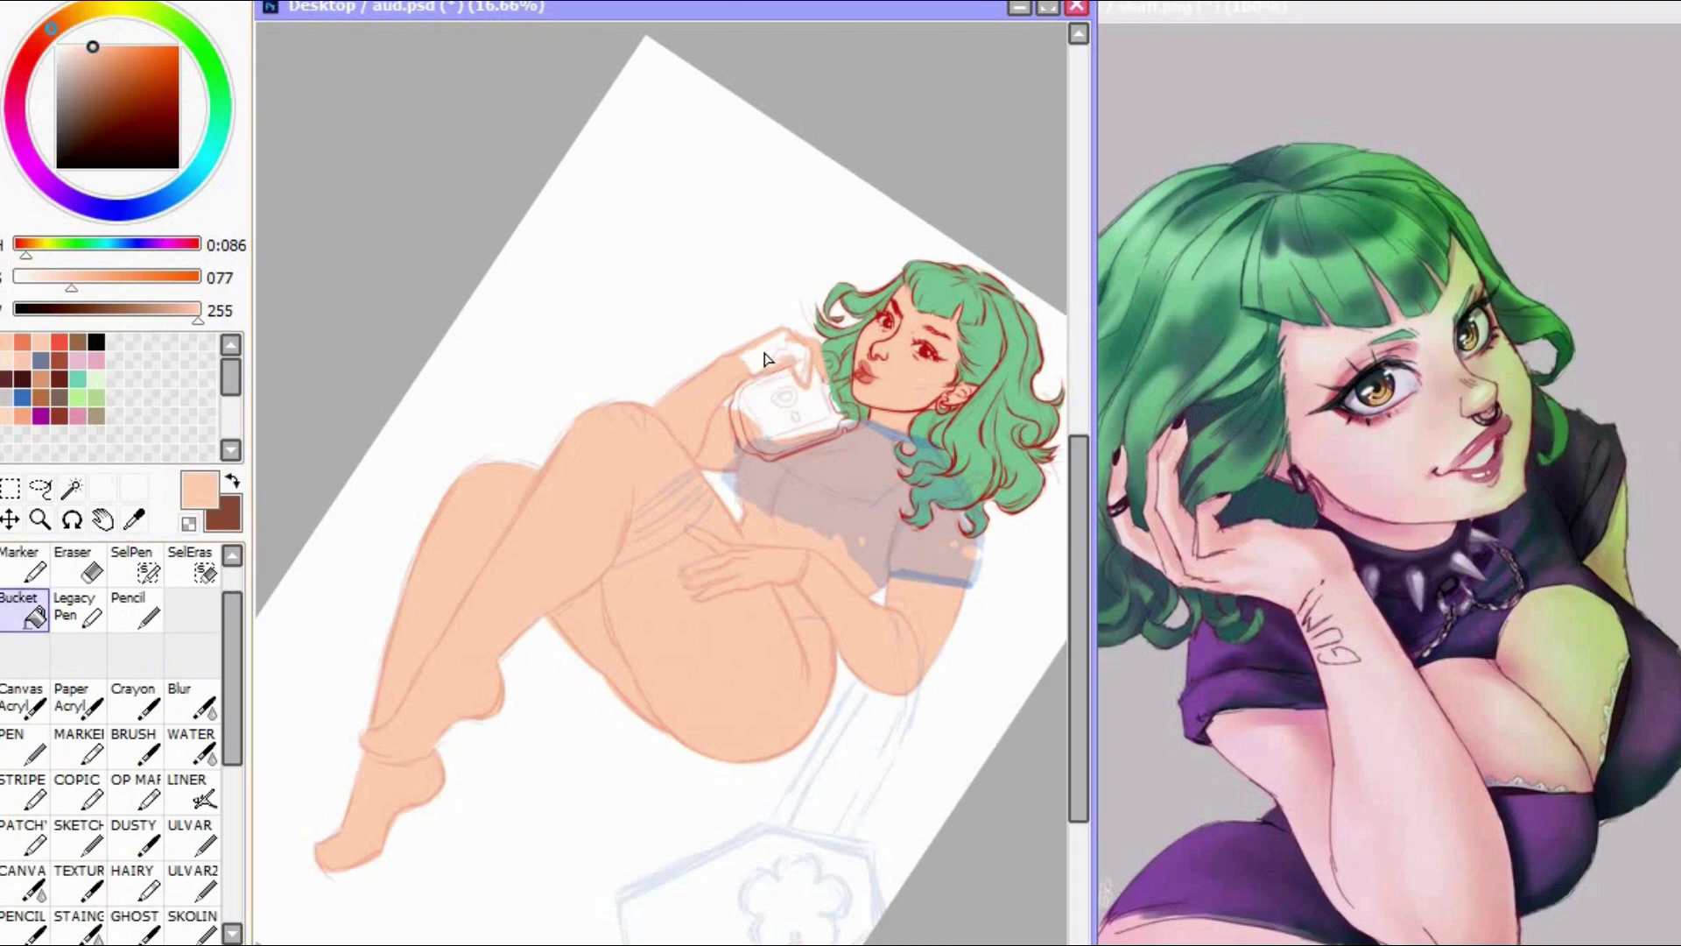
click(767, 357)
key(Home)
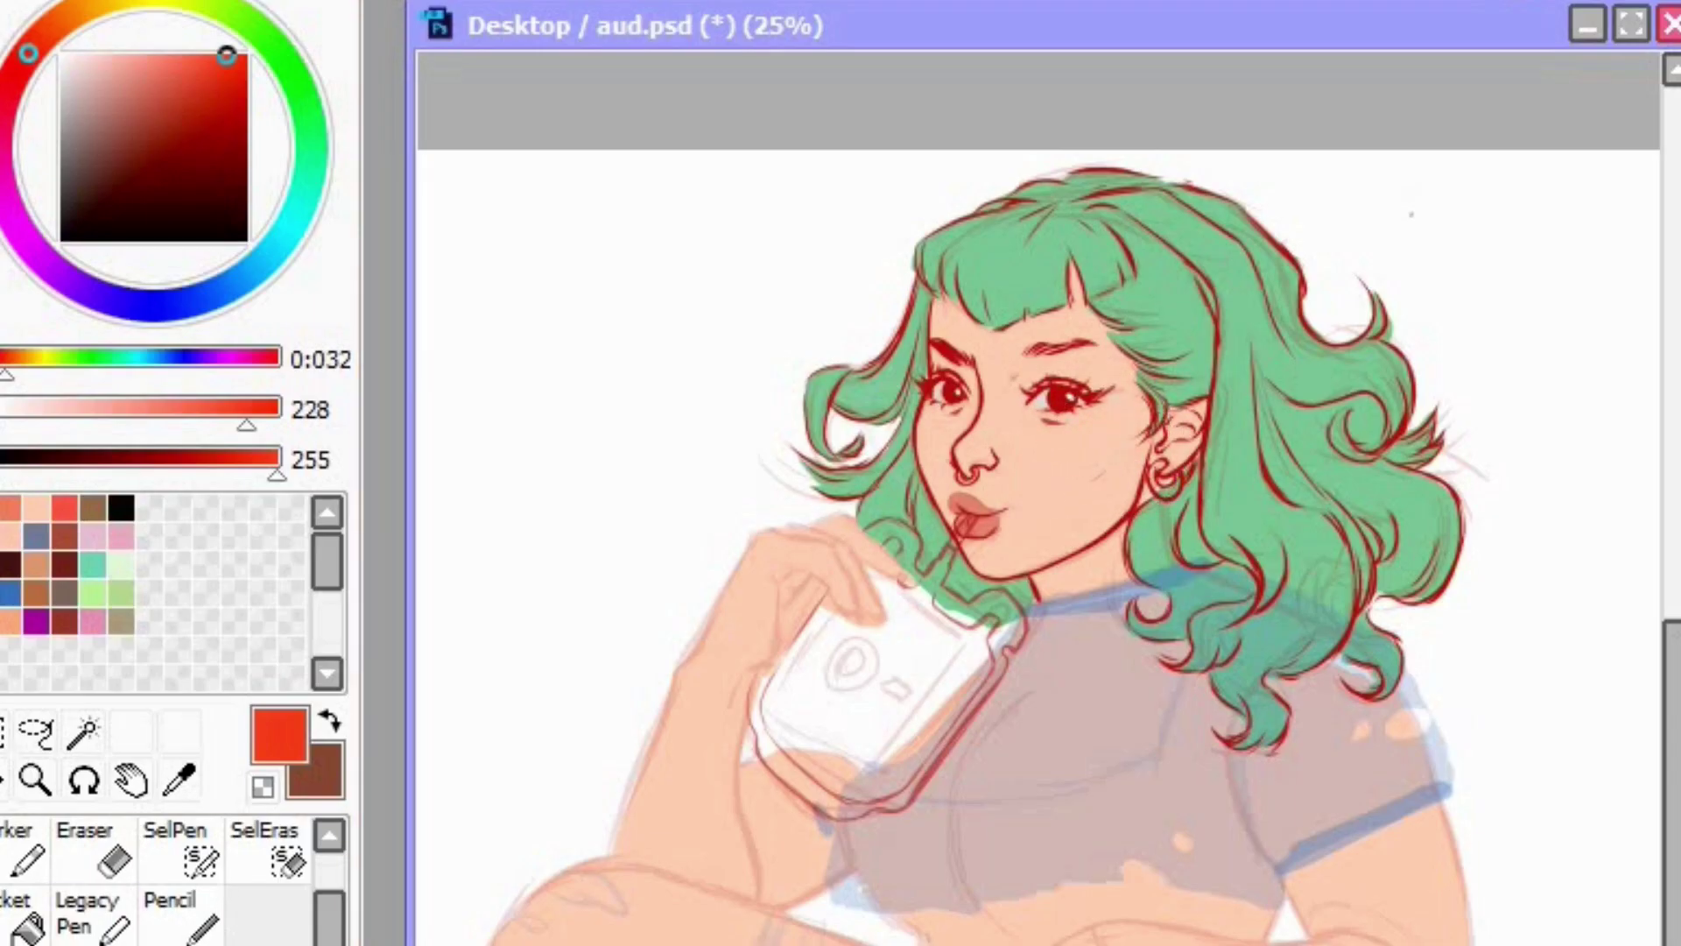
Step: Brush a soft red blush over the cheeks and nose and warm the upper face with salmon
mouse_move(1081, 429)
mouse_down()
mouse_move(1129, 403)
mouse_move(1101, 402)
mouse_move(1102, 497)
mouse_move(960, 420)
mouse_move(1006, 438)
mouse_move(981, 406)
mouse_move(1083, 503)
mouse_up()
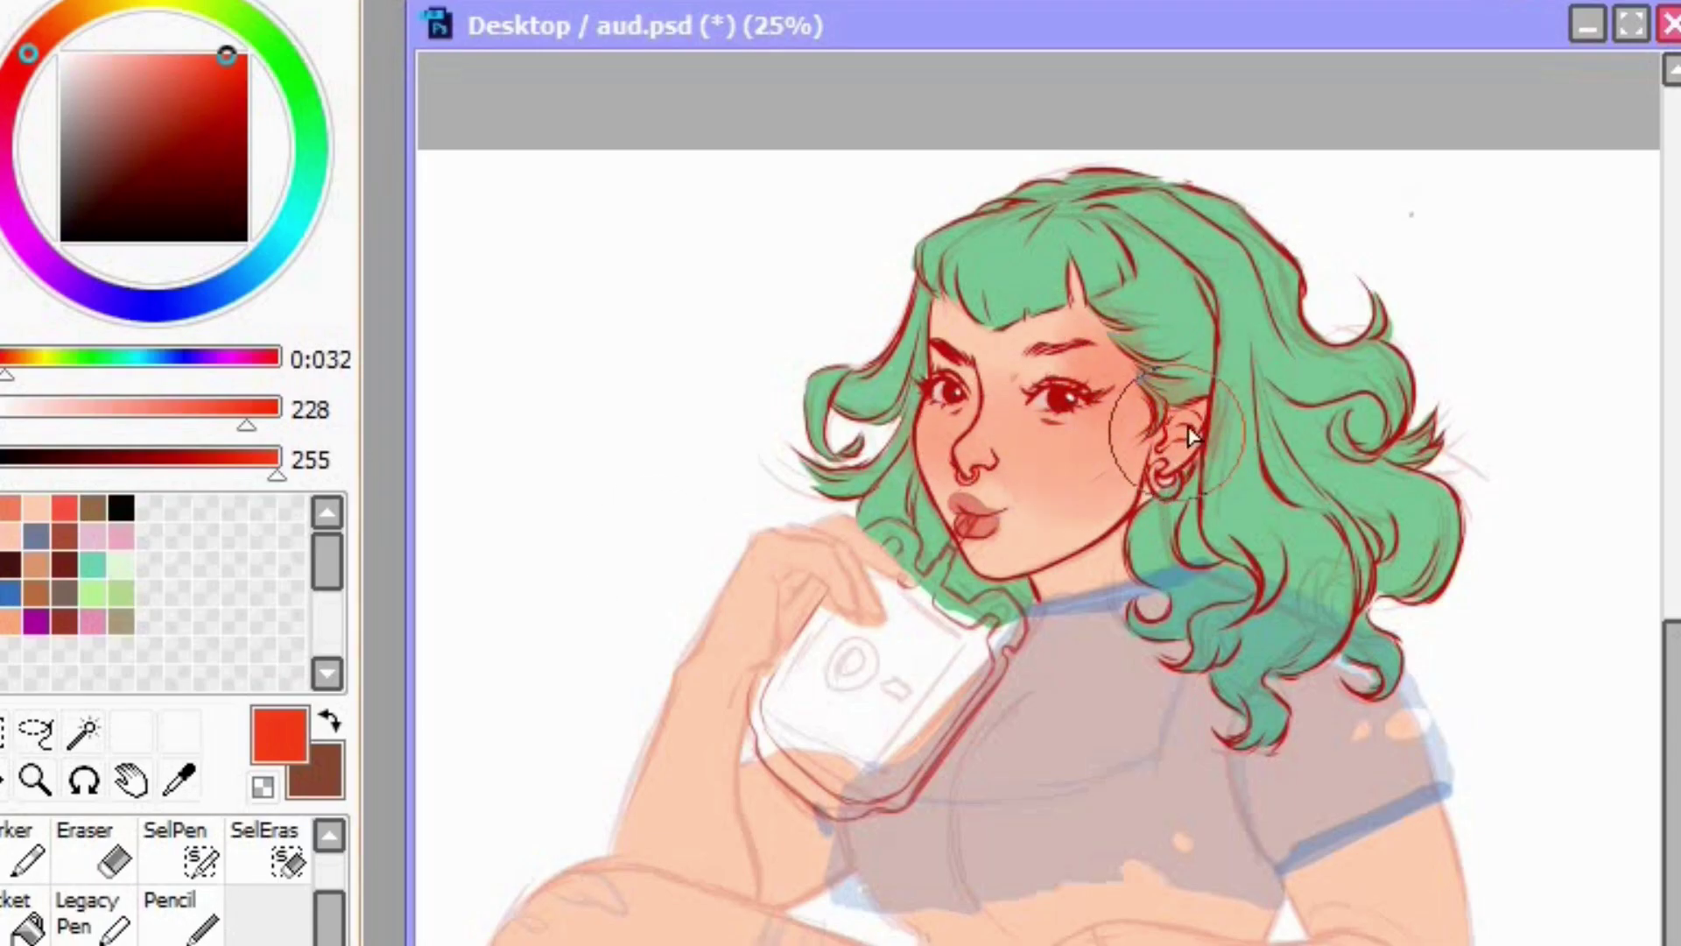
key(ctrl+z)
mouse_move(1114, 441)
mouse_down()
mouse_move(1070, 444)
mouse_move(1061, 502)
mouse_move(988, 436)
mouse_move(949, 462)
mouse_up()
click(9, 505)
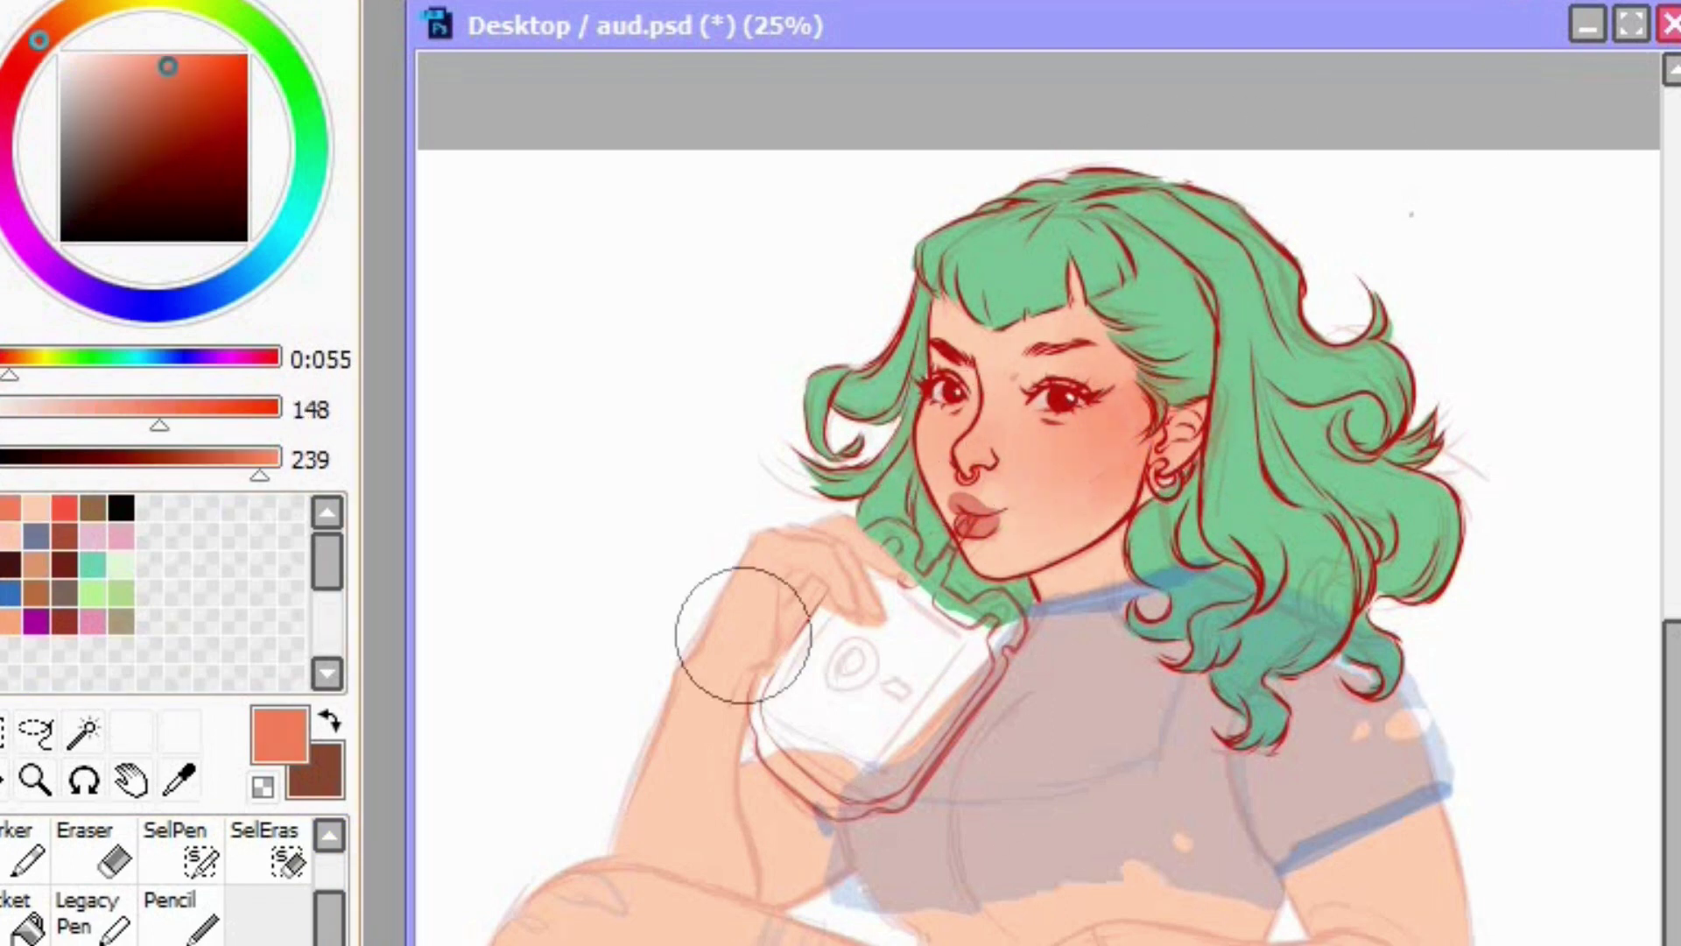
mouse_move(958, 361)
mouse_down()
mouse_move(974, 403)
mouse_move(949, 450)
mouse_move(1070, 381)
mouse_move(1073, 499)
mouse_move(1058, 374)
mouse_move(1134, 388)
mouse_up()
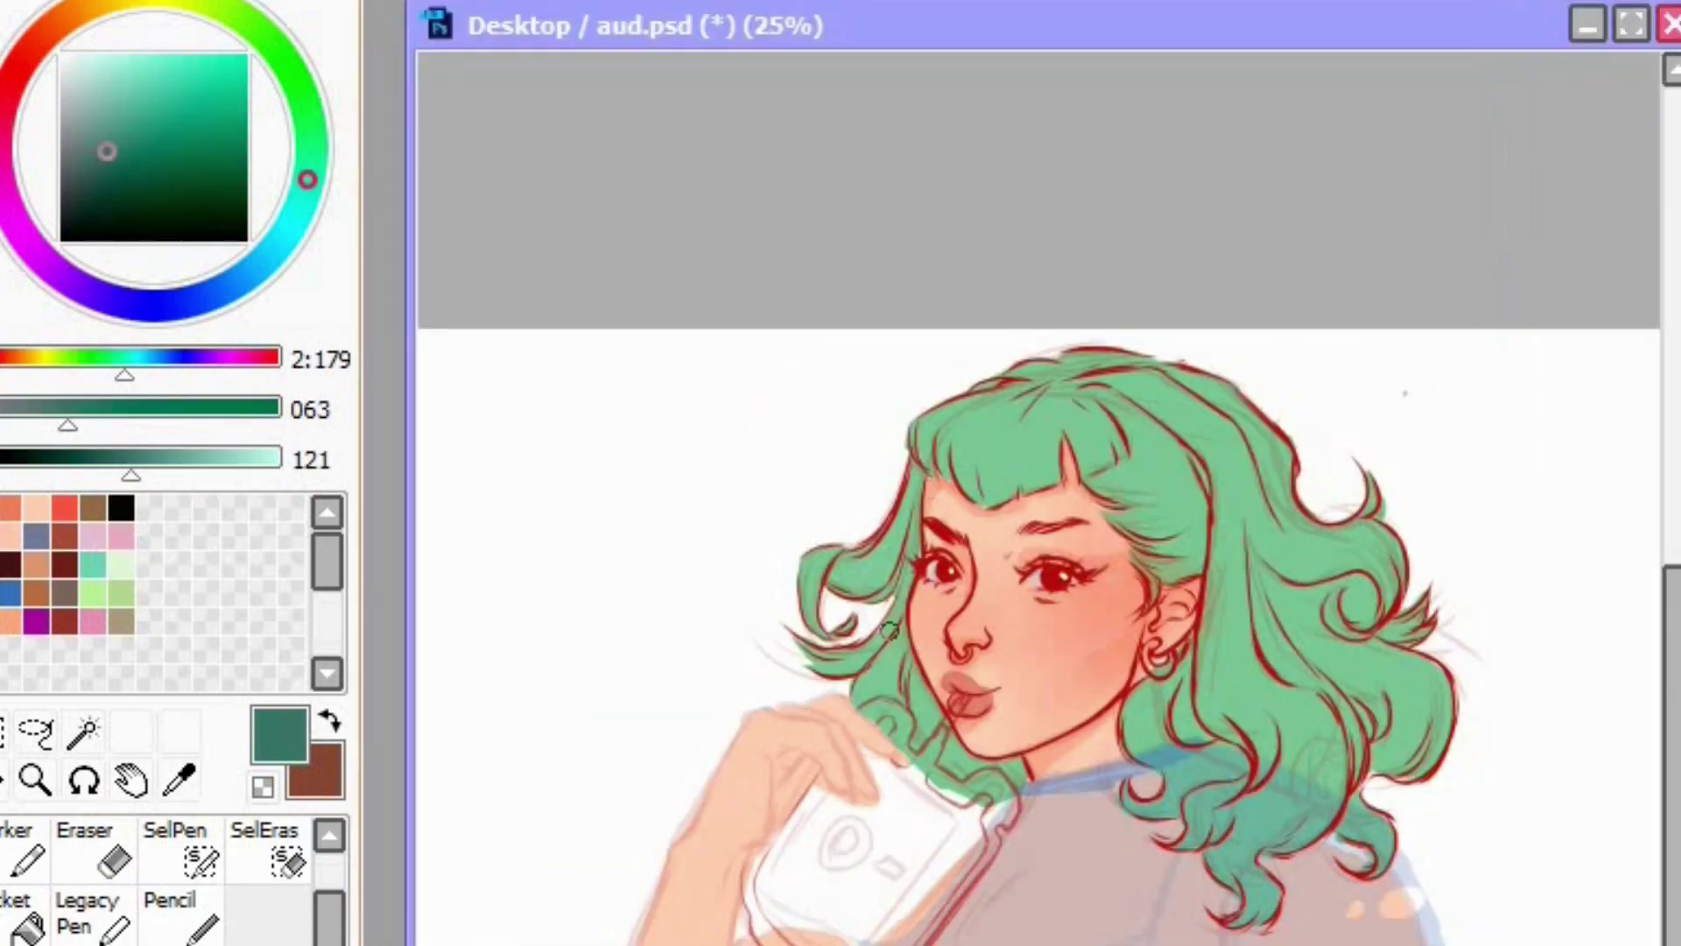
Step: Shade the fringe and the hair beside the far cheek and jaw with dark teal green
drag(1673, 701, 1673, 775)
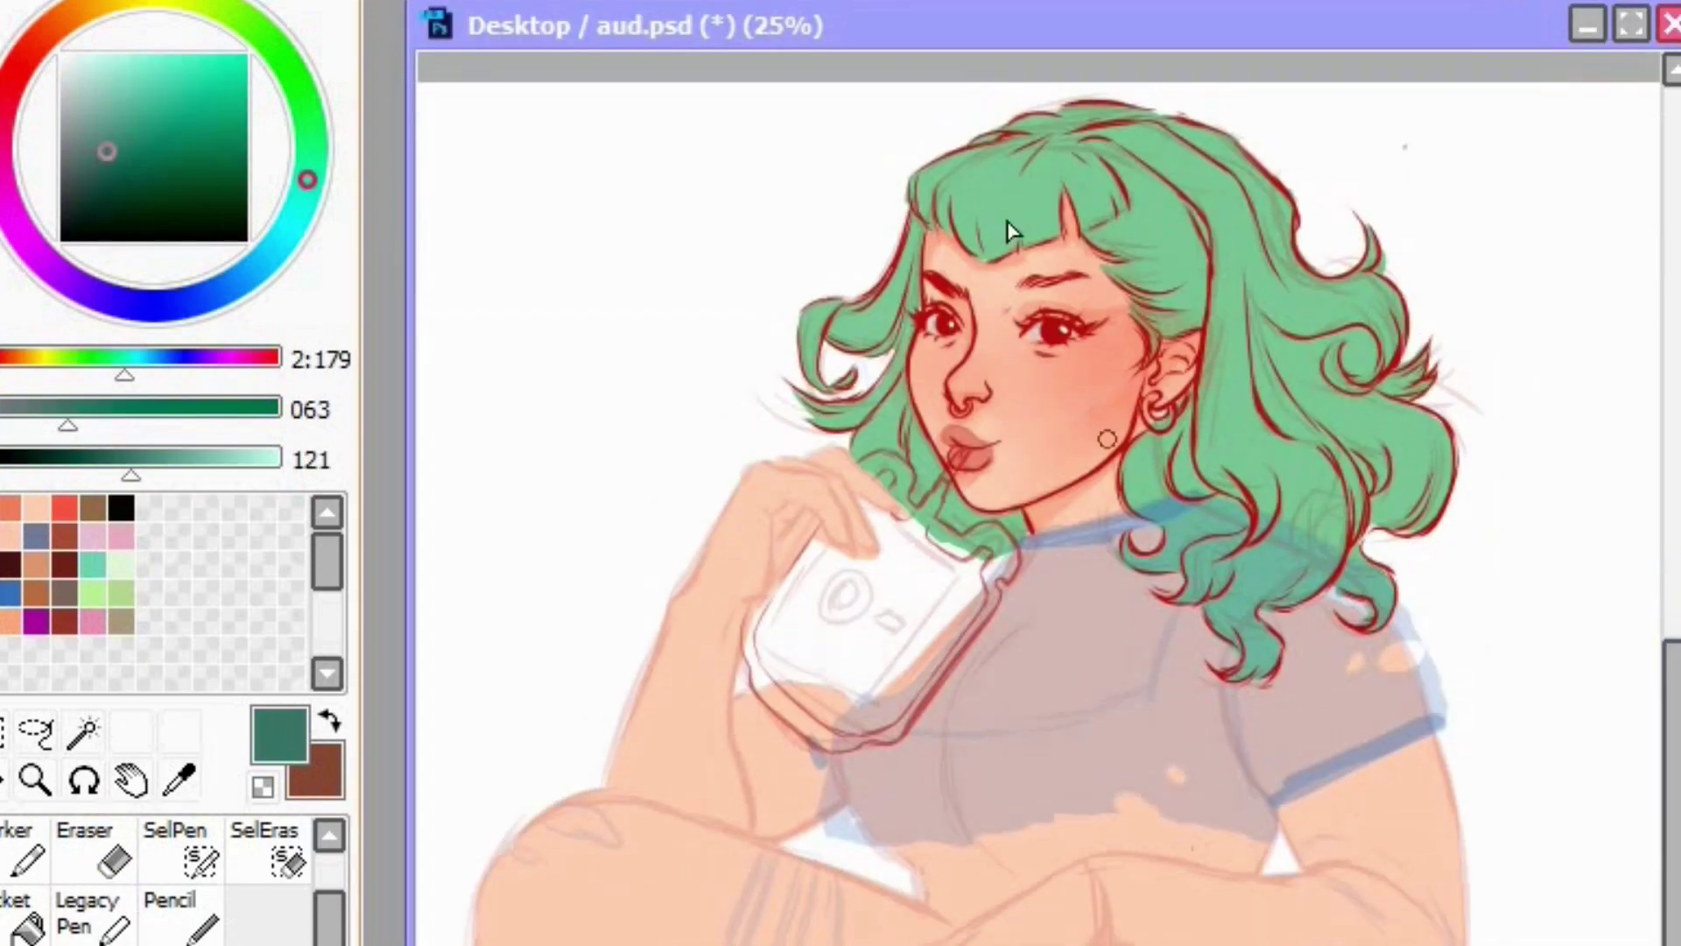
mouse_move(928, 185)
mouse_down()
mouse_move(921, 206)
mouse_move(945, 197)
mouse_move(1047, 239)
mouse_move(1099, 232)
mouse_move(1112, 166)
mouse_move(1125, 175)
mouse_up()
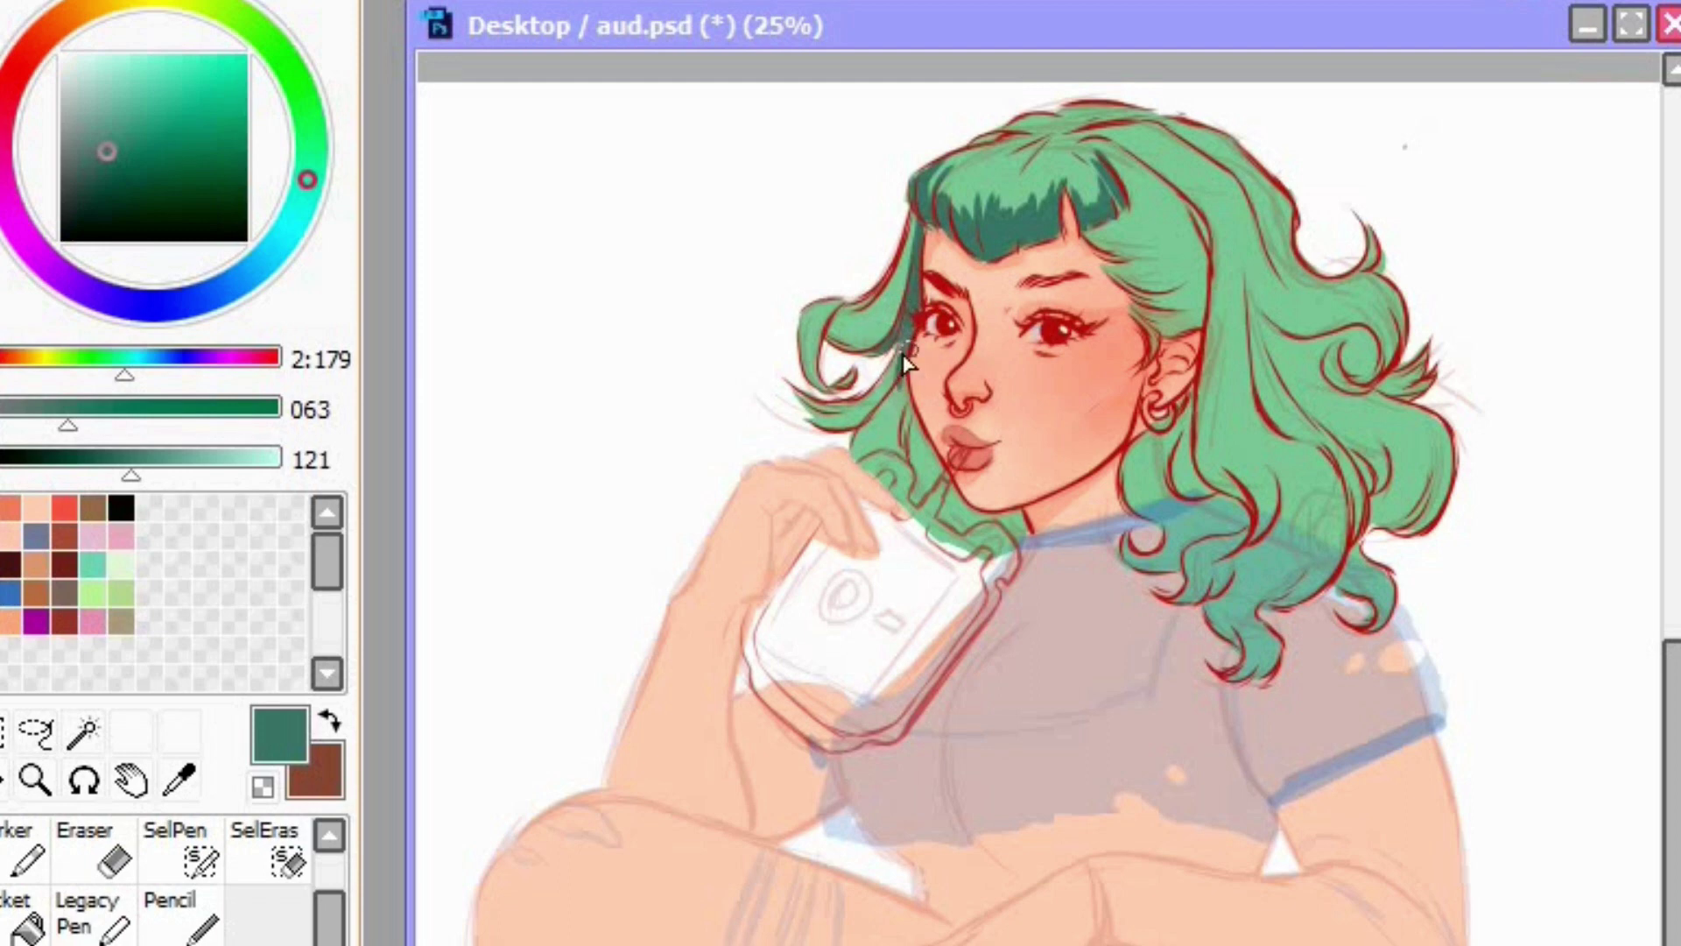
mouse_move(900, 381)
mouse_down()
mouse_move(924, 488)
mouse_move(913, 451)
mouse_move(951, 523)
mouse_move(1046, 535)
mouse_up()
Step: Shade the hair below the ear, the curls at the neck and the parting above the ear with dark teal green
mouse_move(1169, 443)
mouse_down()
mouse_move(1194, 392)
mouse_move(1187, 477)
mouse_move(1247, 501)
mouse_move(1202, 417)
mouse_move(1201, 451)
mouse_move(1243, 523)
mouse_move(1201, 574)
mouse_move(1223, 531)
mouse_move(1214, 542)
mouse_move(1128, 472)
mouse_move(1145, 493)
mouse_move(1192, 477)
mouse_move(1204, 518)
mouse_move(1144, 552)
mouse_up()
mouse_move(1247, 532)
mouse_down()
mouse_move(1194, 573)
mouse_move(1182, 617)
mouse_up()
mouse_move(1145, 169)
mouse_down()
mouse_move(1107, 157)
mouse_move(1206, 249)
mouse_move(1200, 323)
mouse_up()
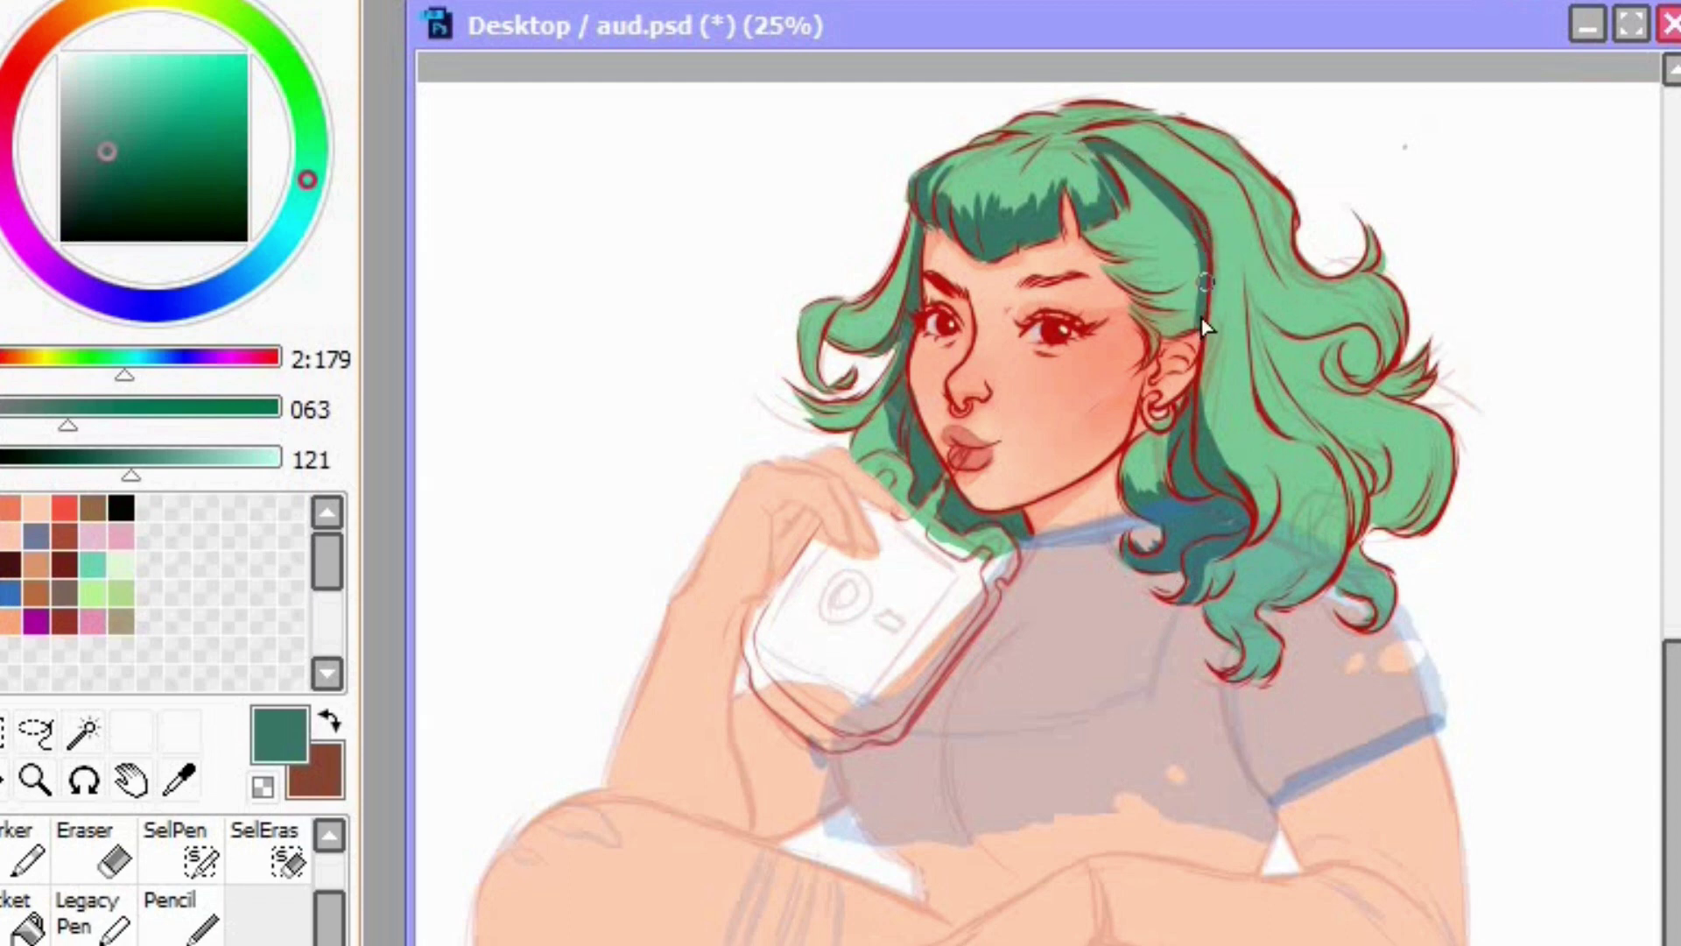
Step: Shade the top of the crown and the recesses between the back waves with dark teal green
mouse_move(1015, 142)
mouse_down()
mouse_move(1148, 130)
mouse_move(1092, 112)
mouse_move(988, 145)
mouse_up()
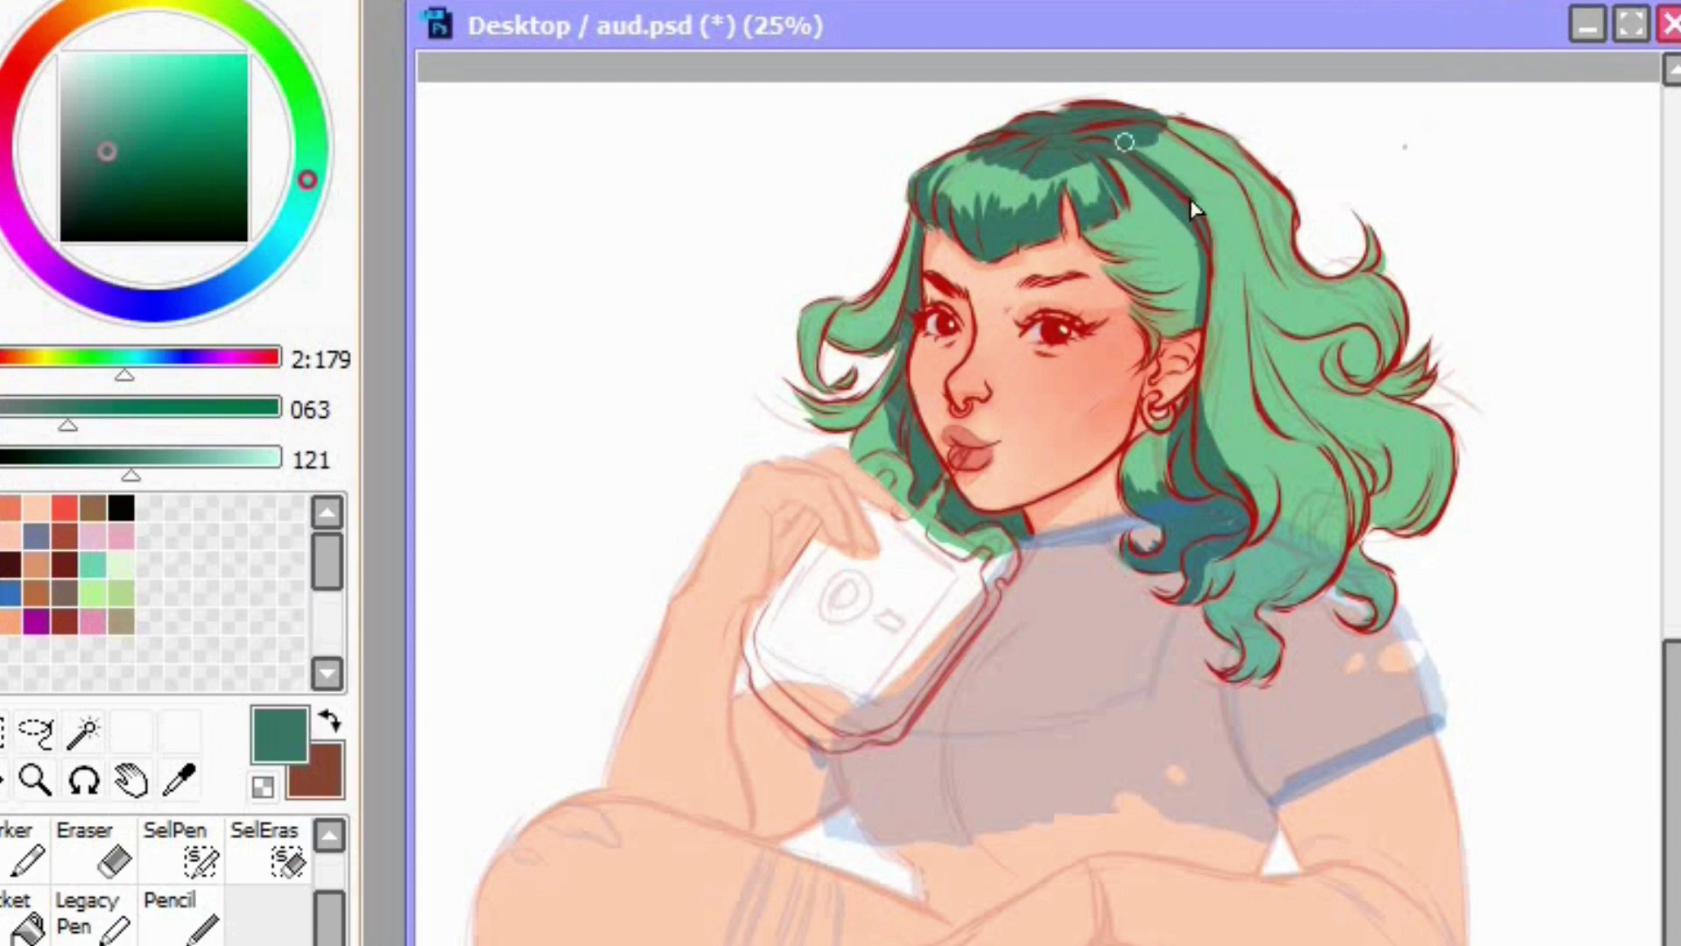
mouse_move(1126, 142)
mouse_down()
mouse_move(1240, 162)
mouse_move(1145, 149)
mouse_move(1253, 201)
mouse_move(1257, 182)
mouse_move(1295, 220)
mouse_move(1118, 220)
mouse_move(1120, 180)
mouse_move(1175, 207)
mouse_move(1147, 252)
mouse_up()
mouse_move(1138, 188)
mouse_down()
mouse_move(1249, 320)
mouse_move(1256, 414)
mouse_move(1246, 317)
mouse_move(1325, 433)
mouse_move(1263, 337)
mouse_move(1334, 491)
mouse_move(1323, 434)
mouse_move(1357, 578)
mouse_up()
mouse_move(1271, 337)
mouse_down()
mouse_move(1349, 411)
mouse_move(1427, 437)
mouse_move(1335, 422)
mouse_up()
drag(1339, 337, 1368, 352)
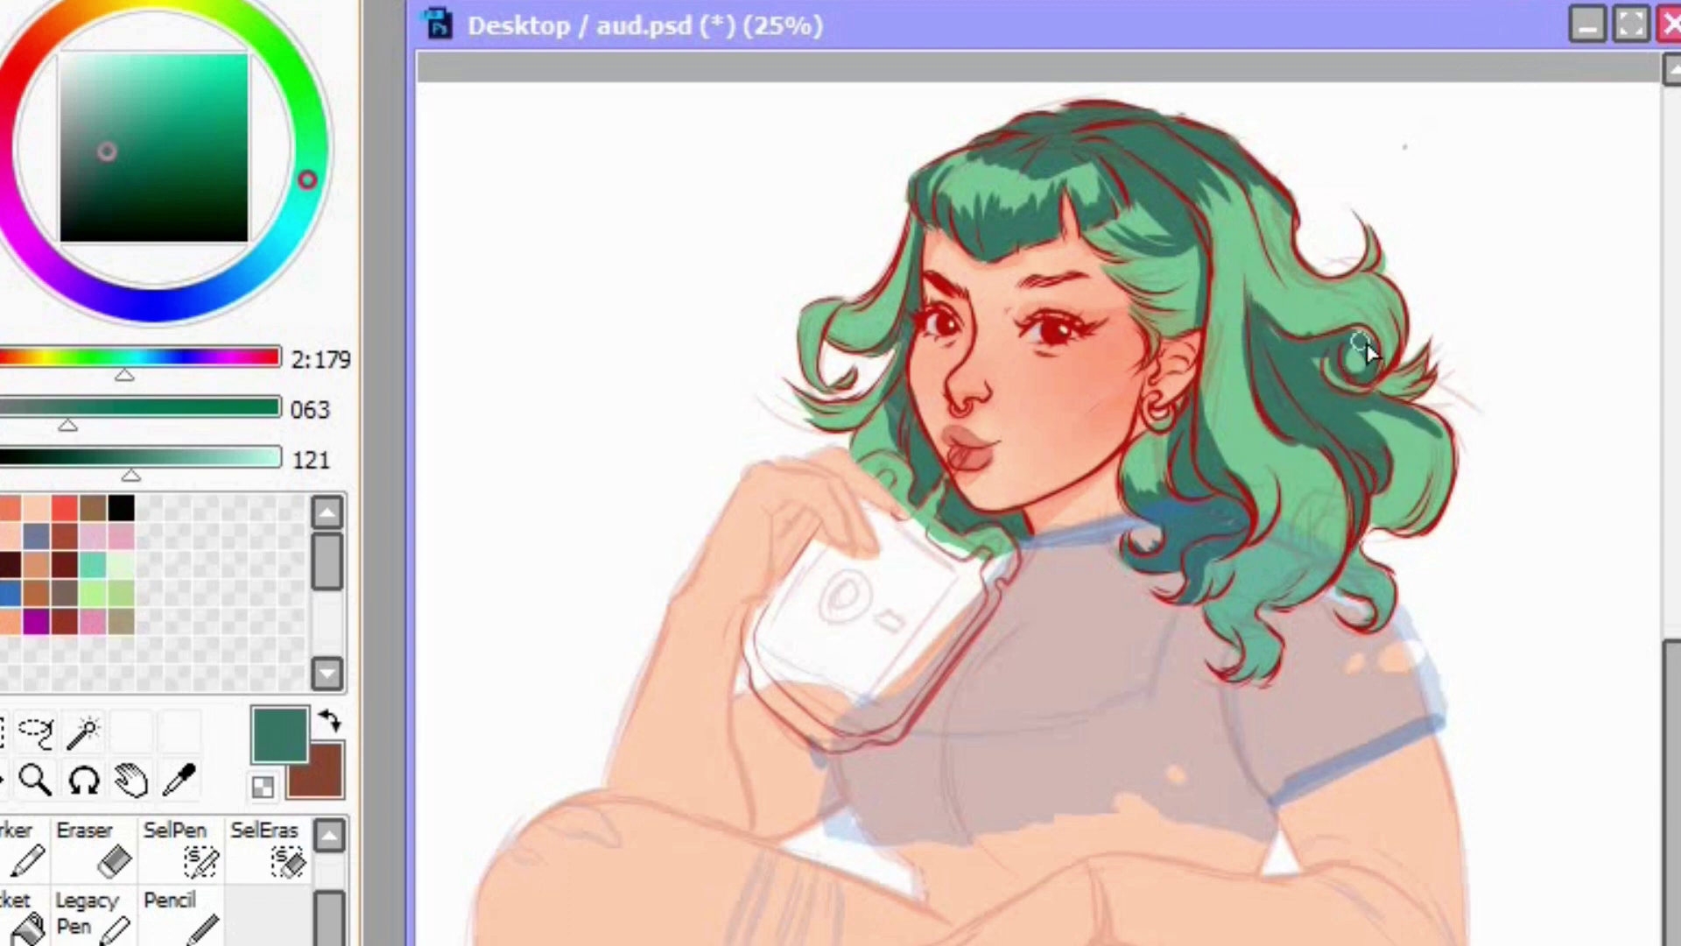
Step: Add dark green shading along the outer edge of the back hair and inside its outer curls
mouse_move(1261, 226)
mouse_down()
mouse_move(1289, 222)
mouse_move(1339, 279)
mouse_up()
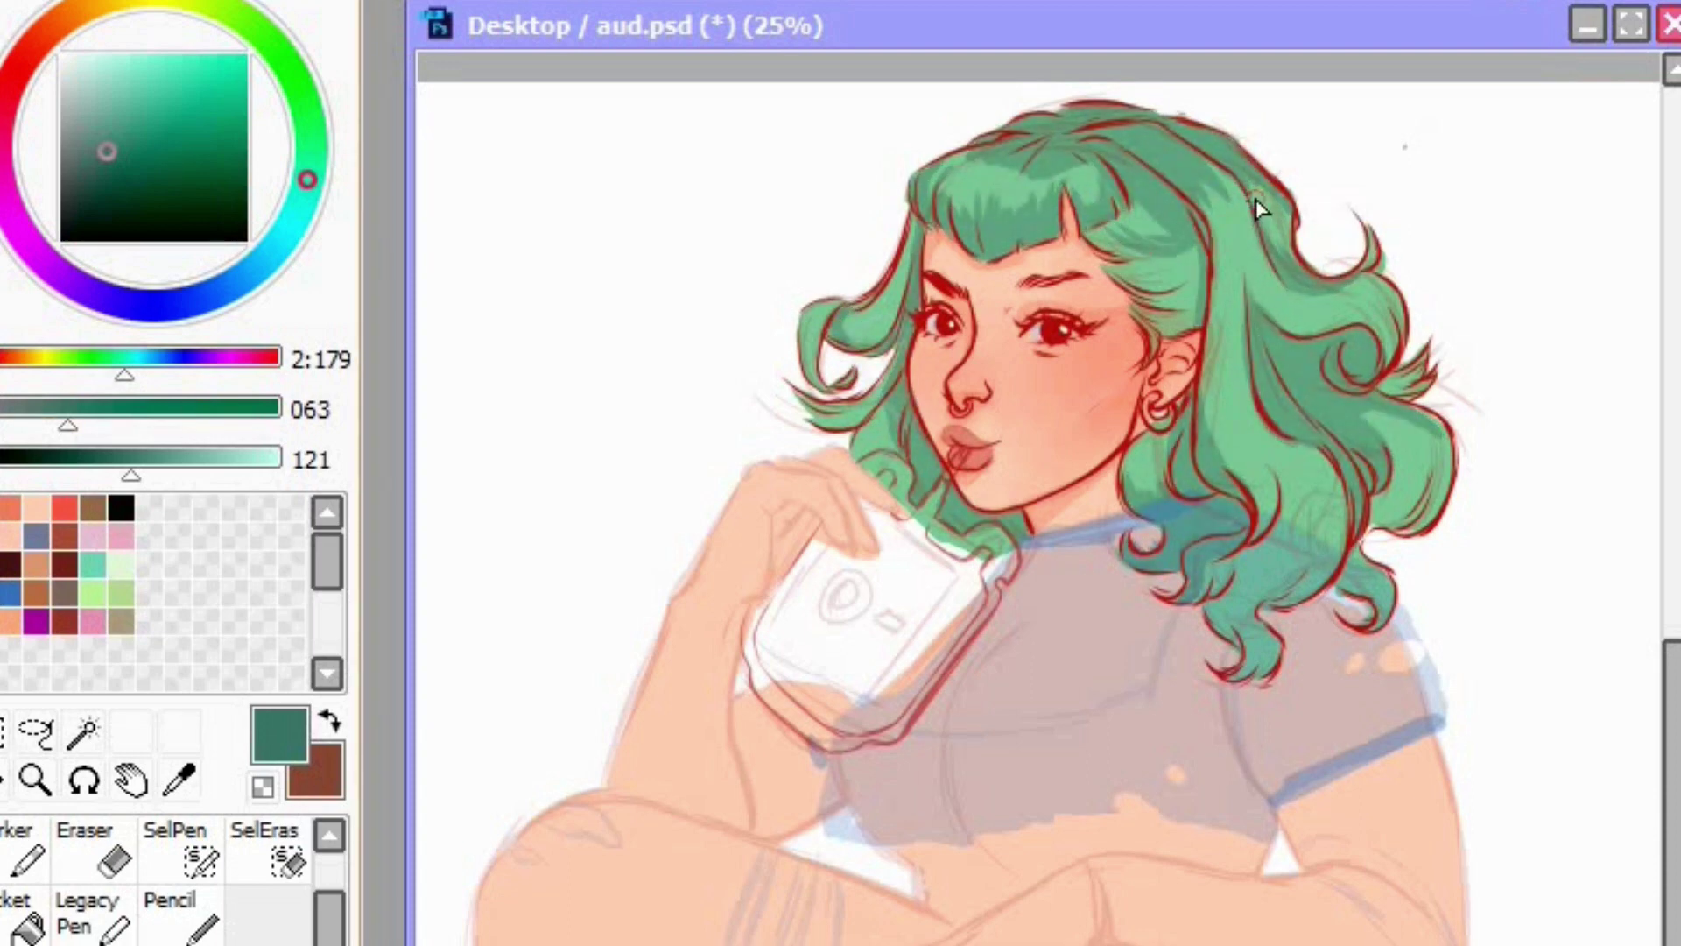
drag(1392, 312, 1396, 349)
drag(1373, 514, 1440, 496)
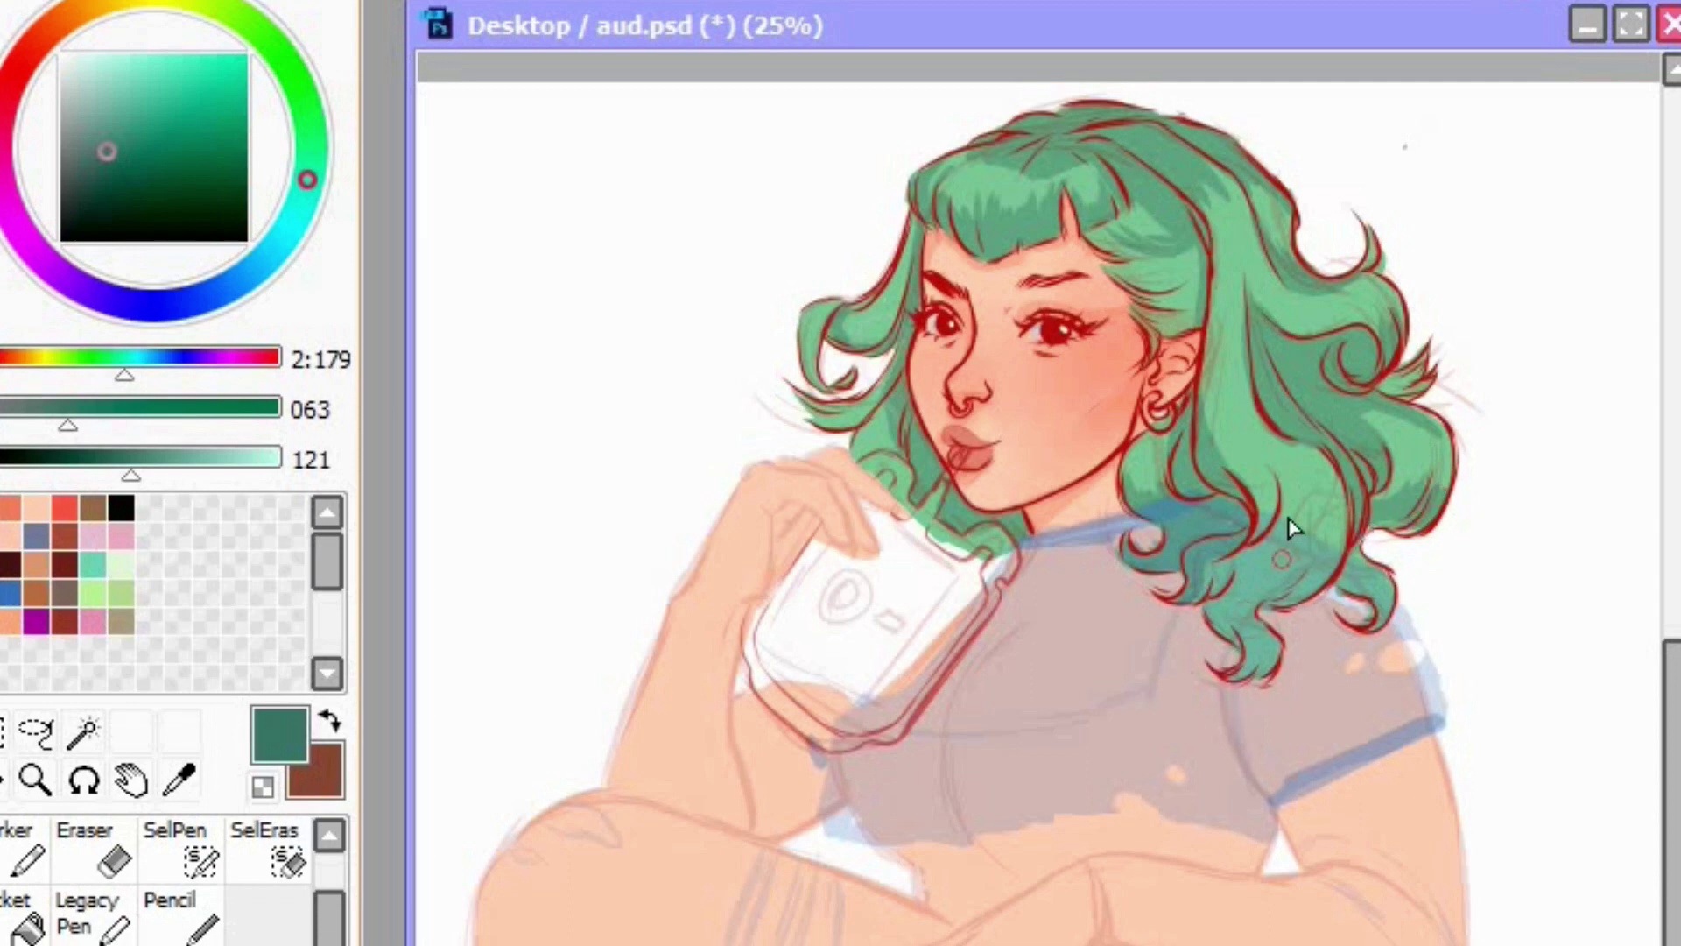
Step: Shade the lower curls of the back hair above the near shoulder with dark teal green
mouse_move(1290, 501)
mouse_down()
mouse_move(1215, 565)
mouse_move(1304, 547)
mouse_move(1237, 588)
mouse_move(1260, 620)
mouse_up()
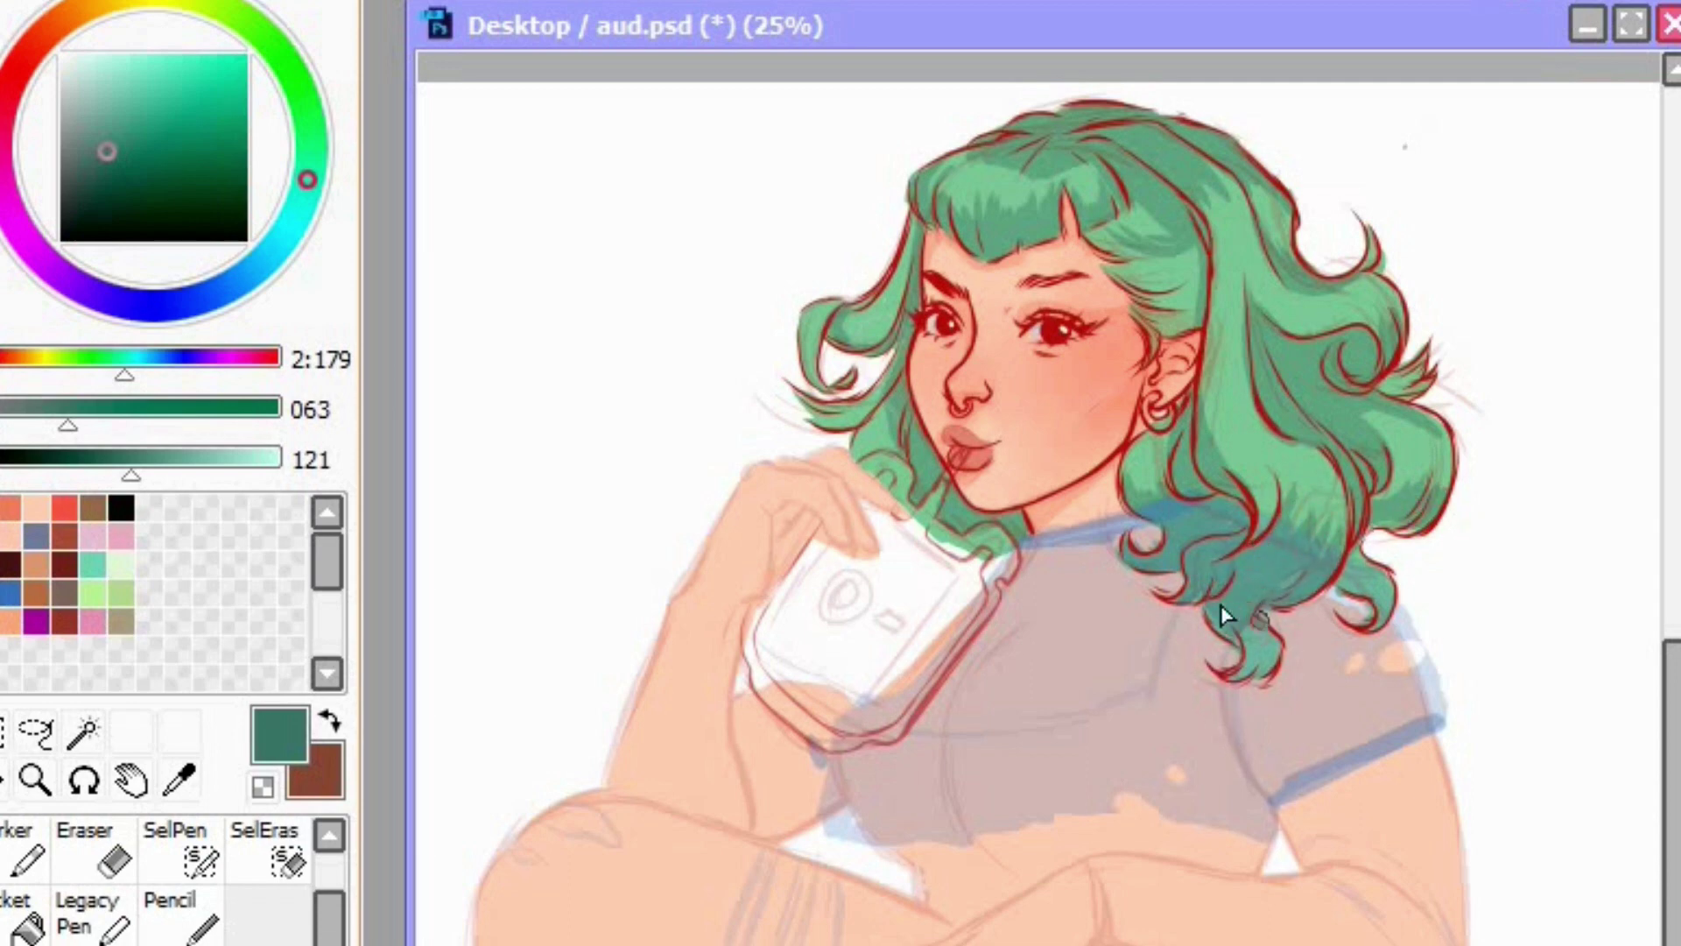
mouse_move(1204, 187)
mouse_down()
mouse_move(1222, 250)
mouse_move(1214, 369)
mouse_move(1278, 492)
mouse_up()
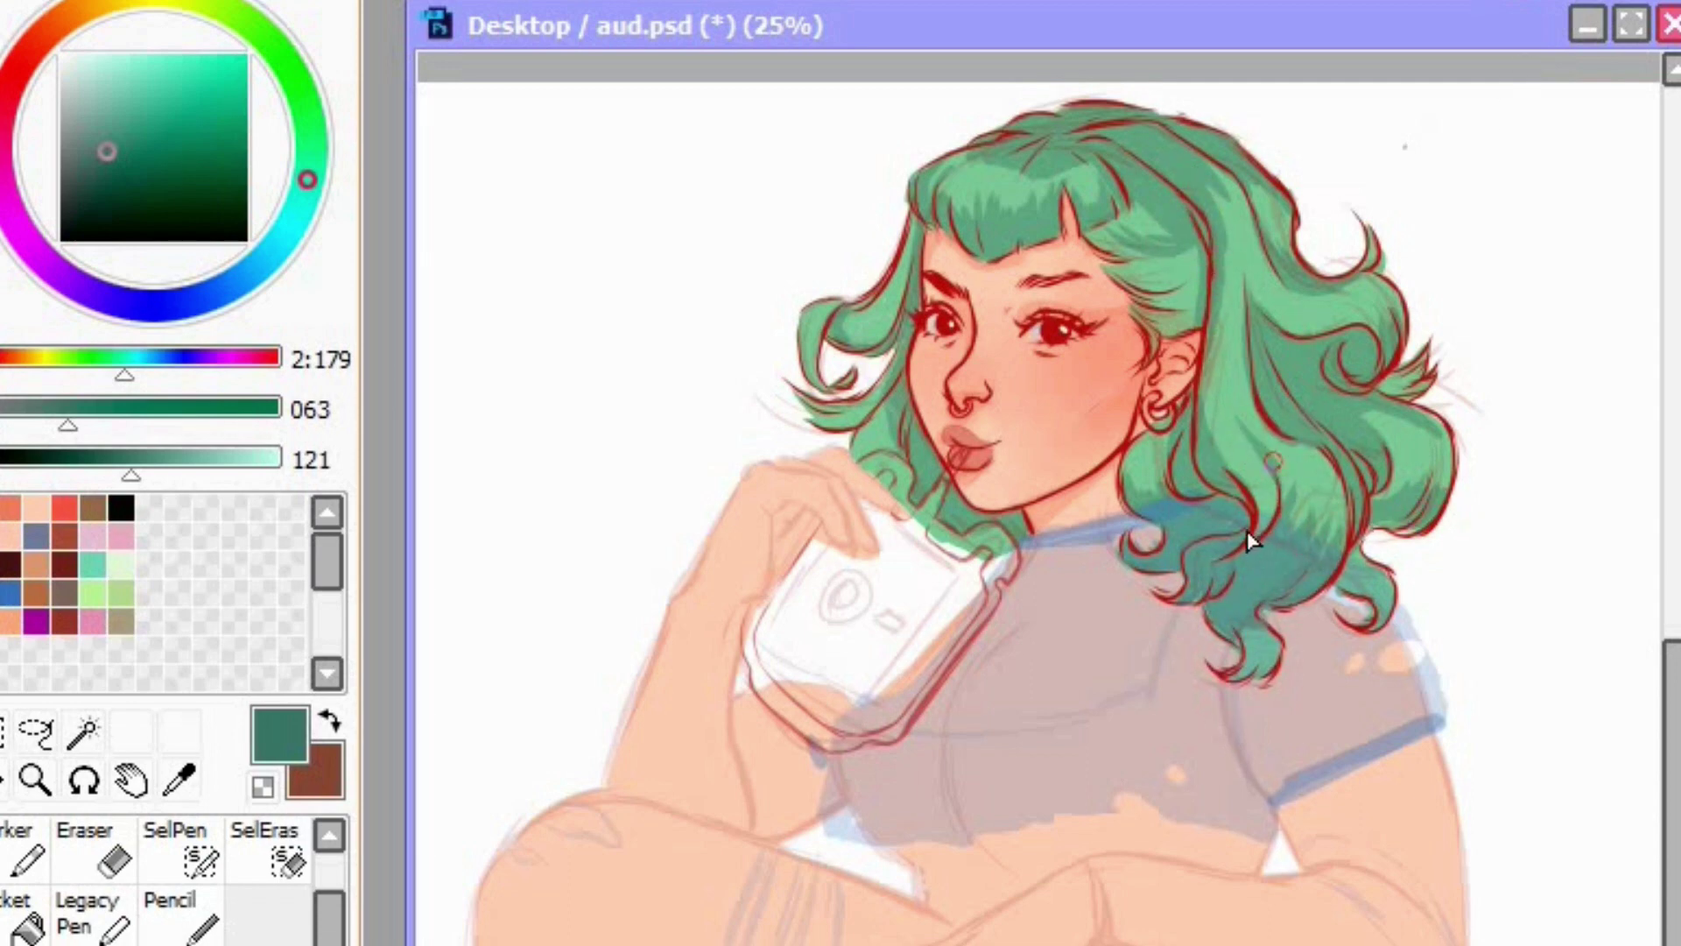
Step: Paint pale yellow-green highlights across the fringe, the crown and the back waves
drag(297, 58, 268, 39)
drag(211, 458, 218, 457)
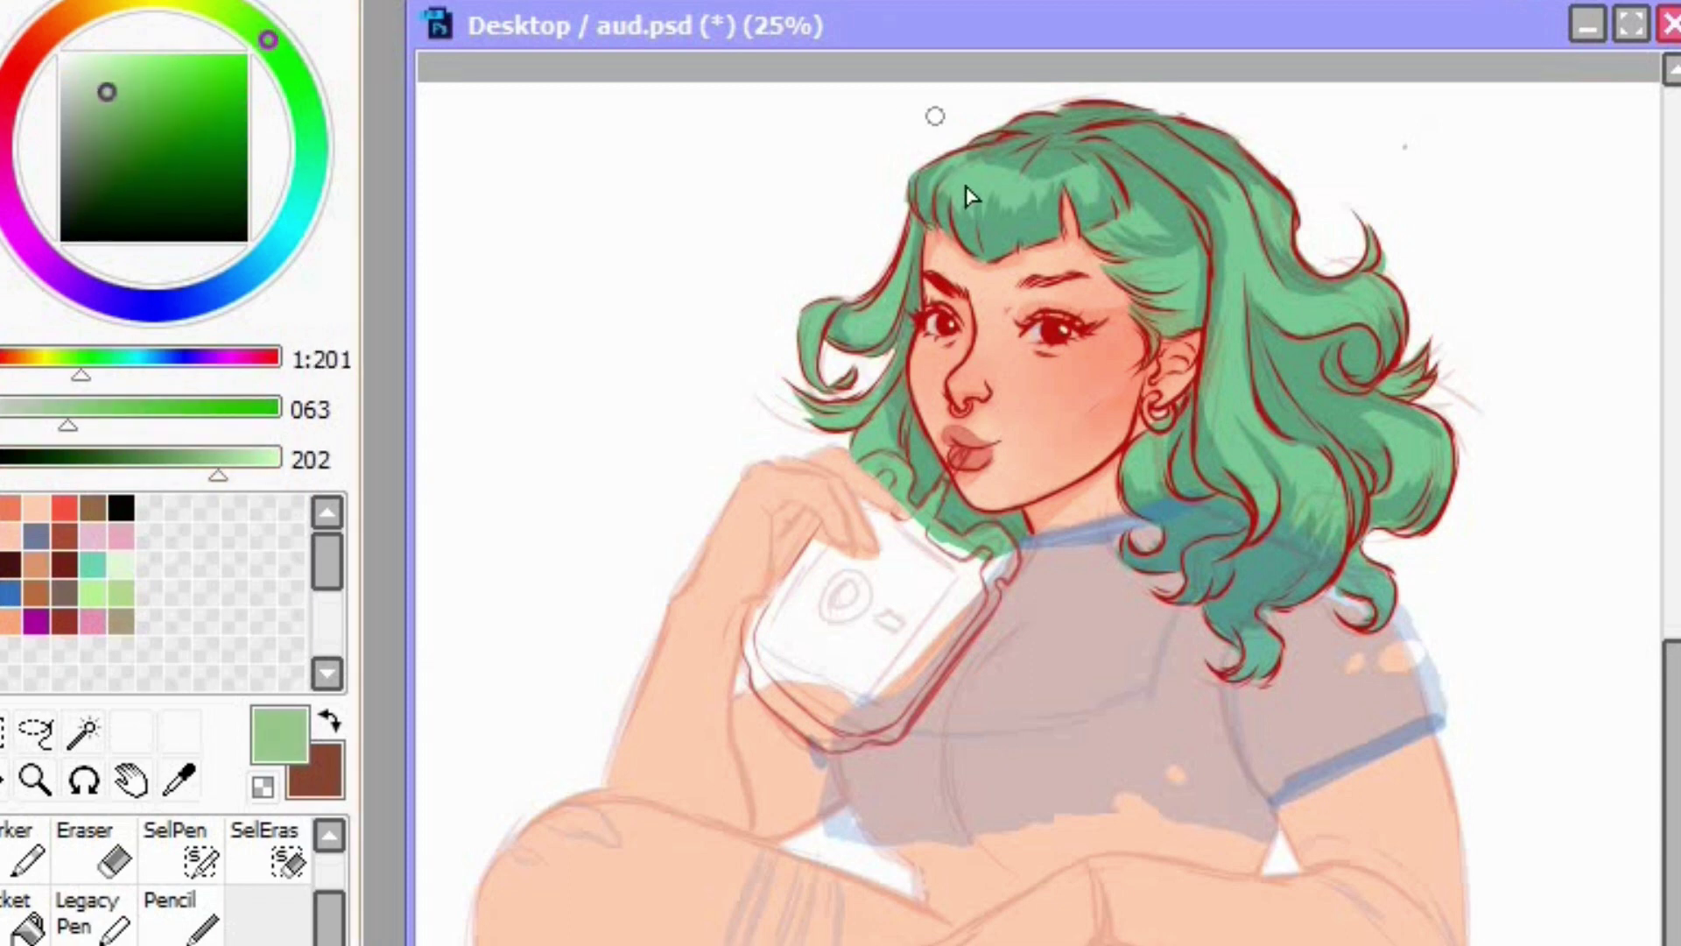
mouse_move(931, 182)
mouse_down()
mouse_move(991, 163)
mouse_move(1051, 188)
mouse_move(1118, 158)
mouse_move(1208, 165)
mouse_move(1259, 103)
mouse_up()
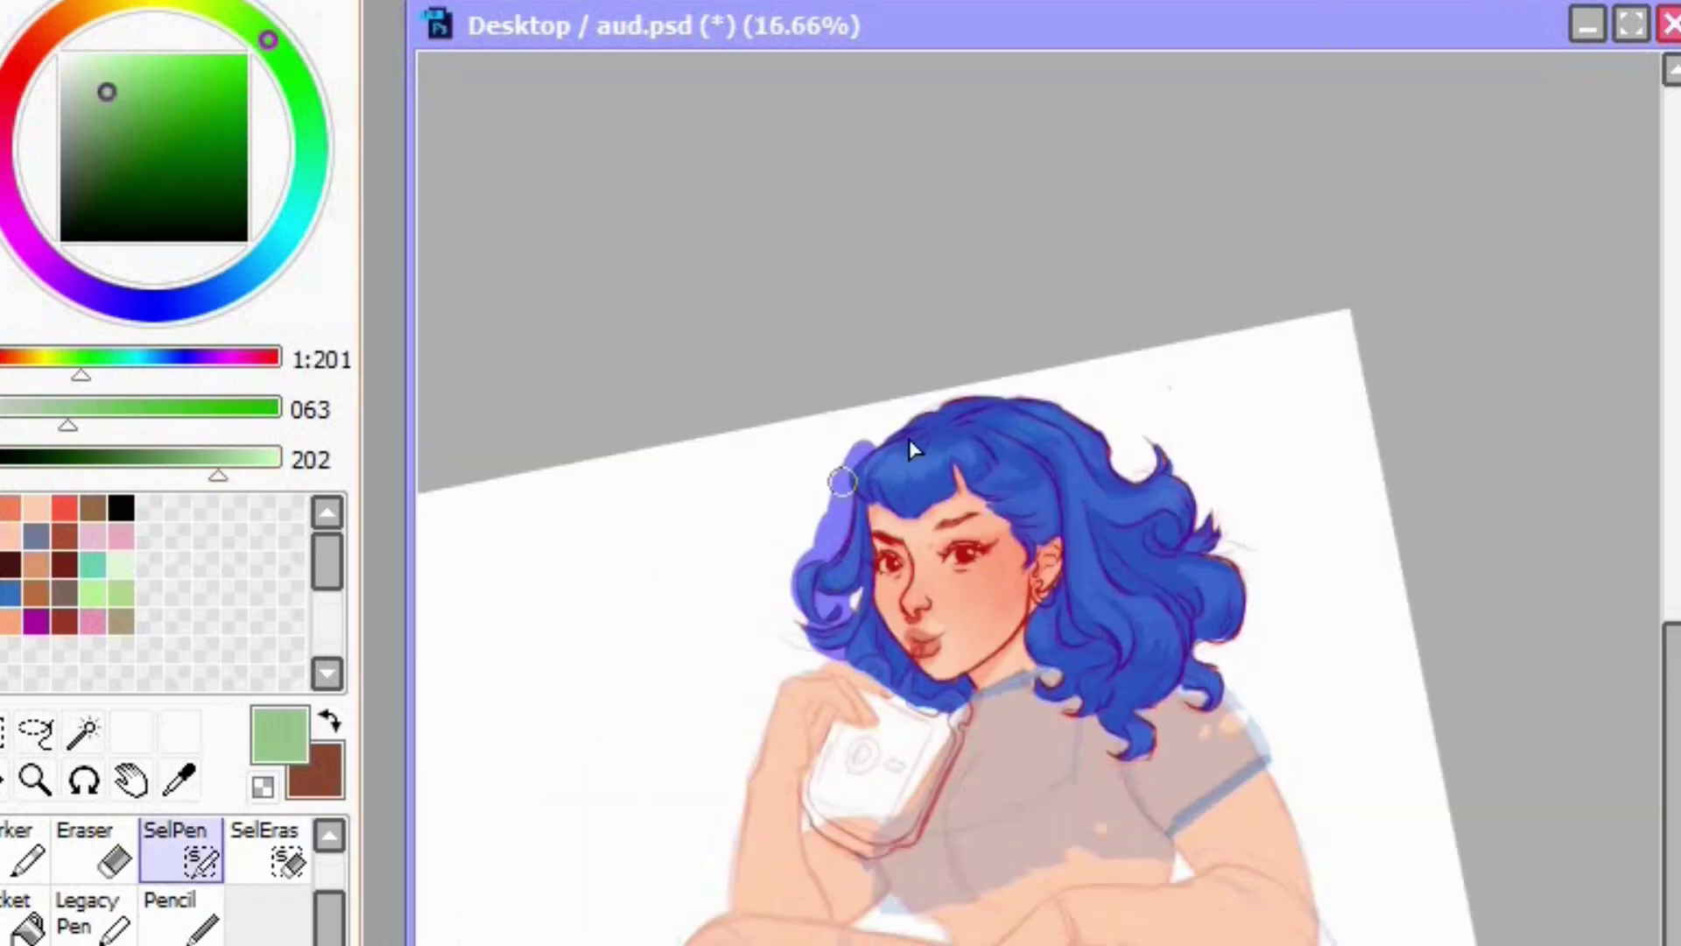
Step: Mask the whole hair area as a selection and recolour its red line art to dark blue
mouse_move(909, 439)
mouse_down()
mouse_move(1145, 458)
mouse_move(1209, 611)
mouse_move(1105, 753)
mouse_move(1039, 638)
mouse_up()
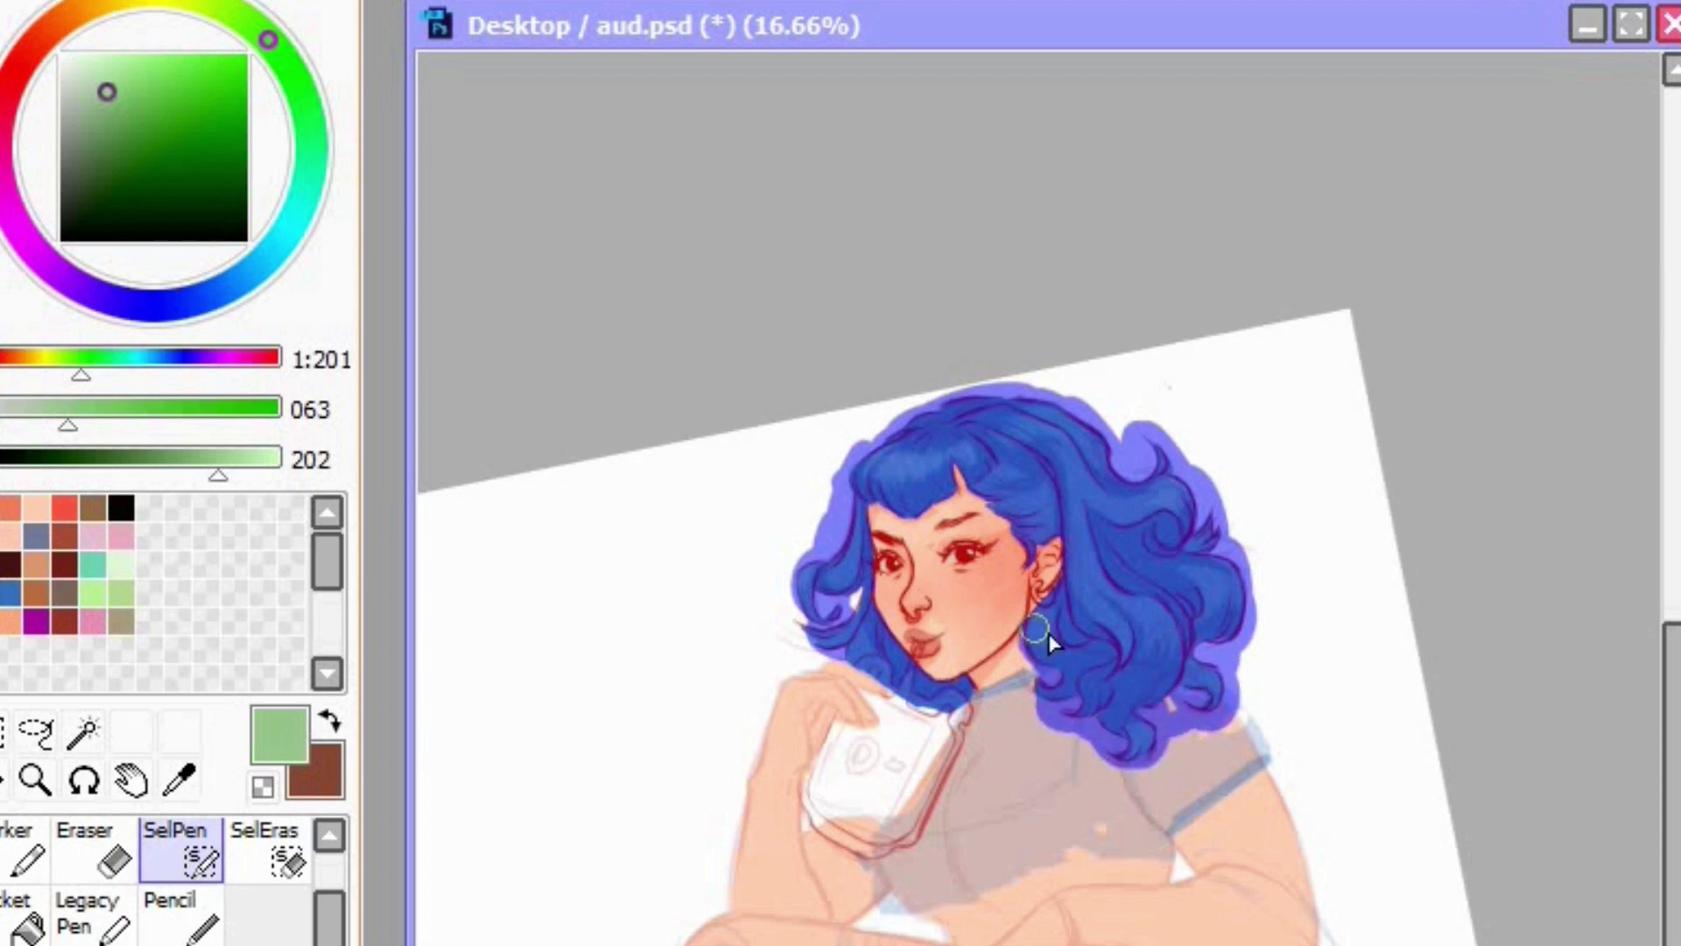
drag(994, 498, 886, 499)
key(b)
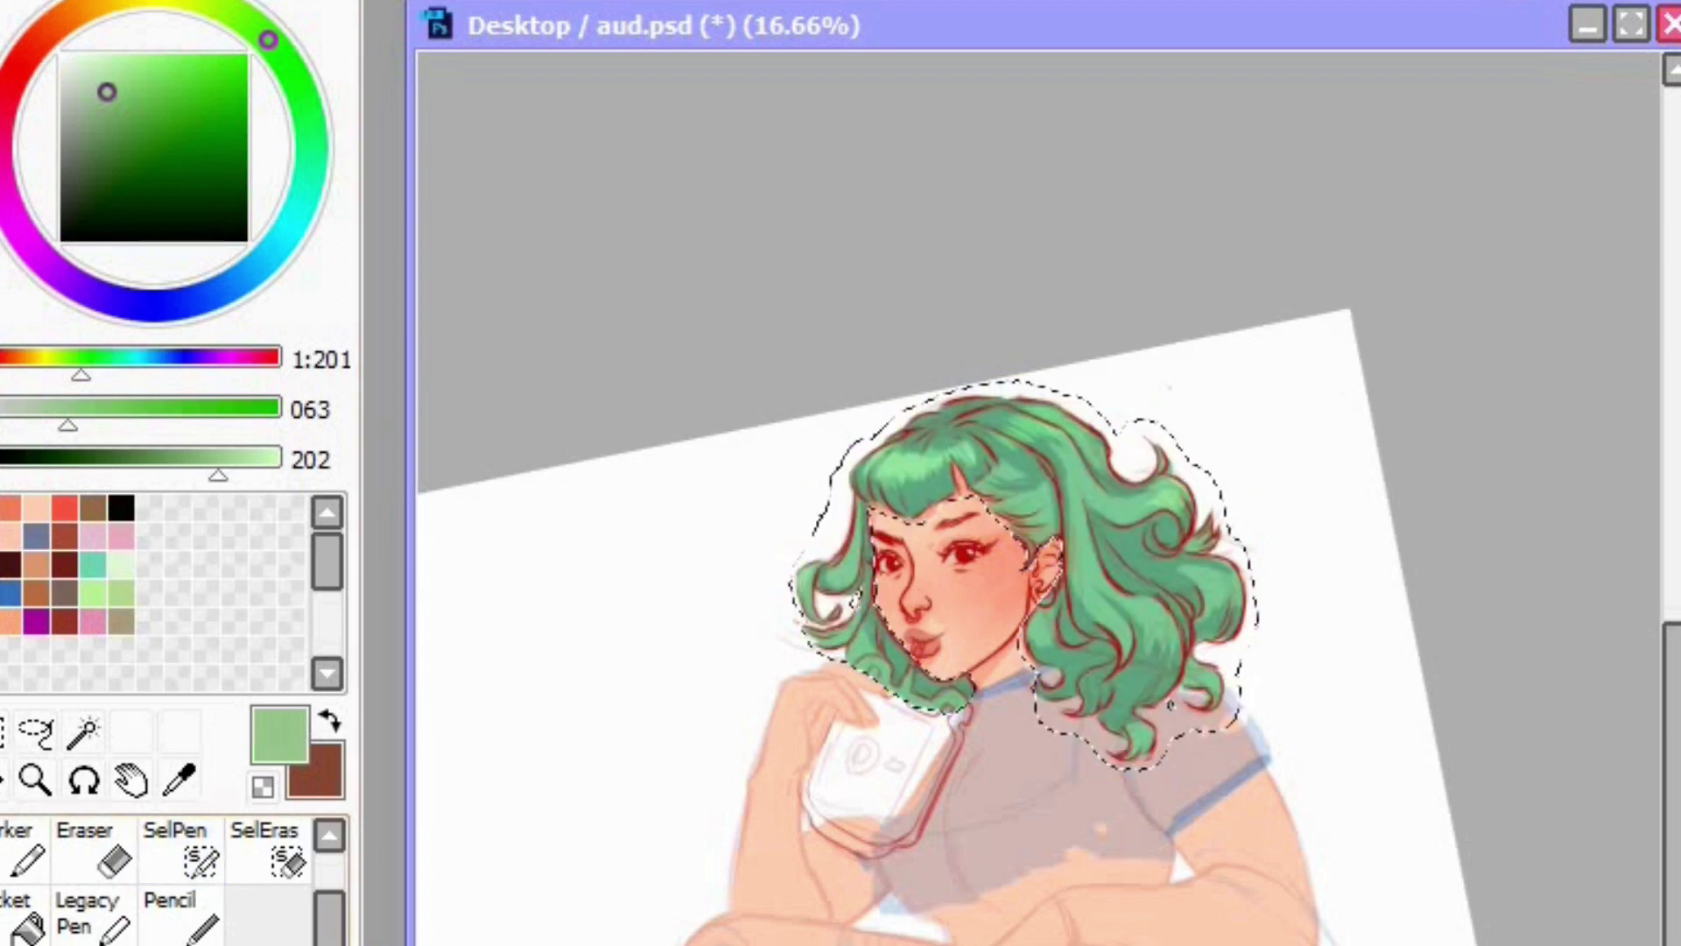
click(36, 732)
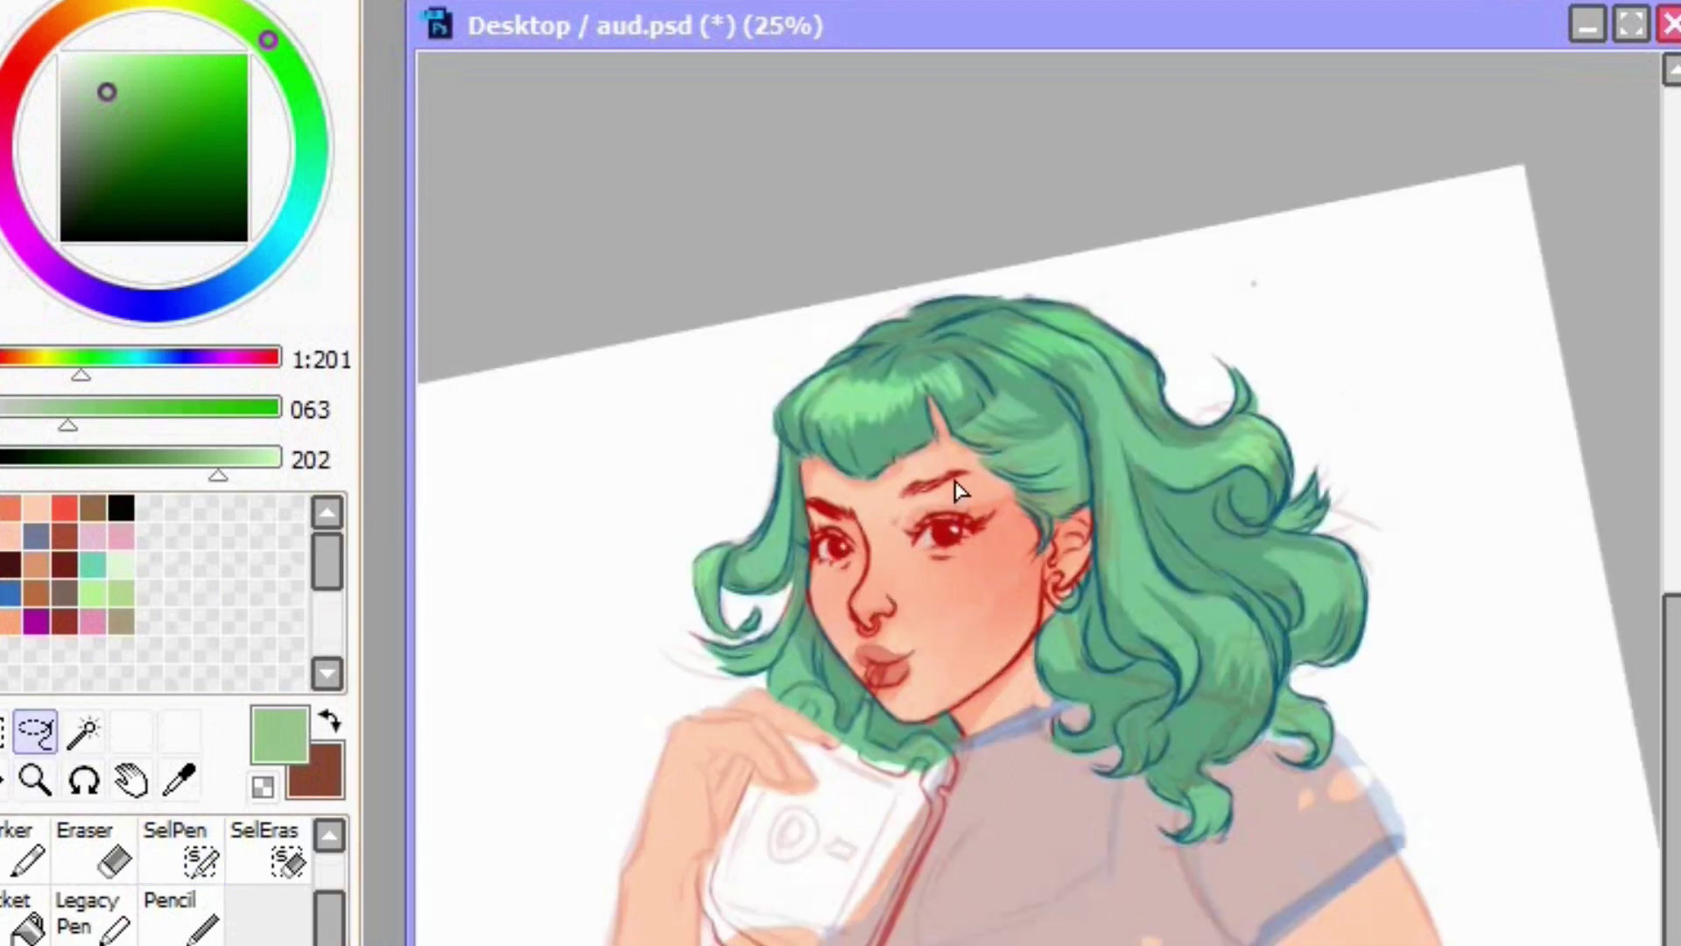
Step: Select the eyebrows and upper lashes and recolour their red line art to darker tones
mouse_move(972, 465)
mouse_down()
mouse_move(857, 504)
mouse_move(849, 526)
mouse_move(810, 512)
mouse_move(932, 471)
mouse_move(983, 477)
mouse_up()
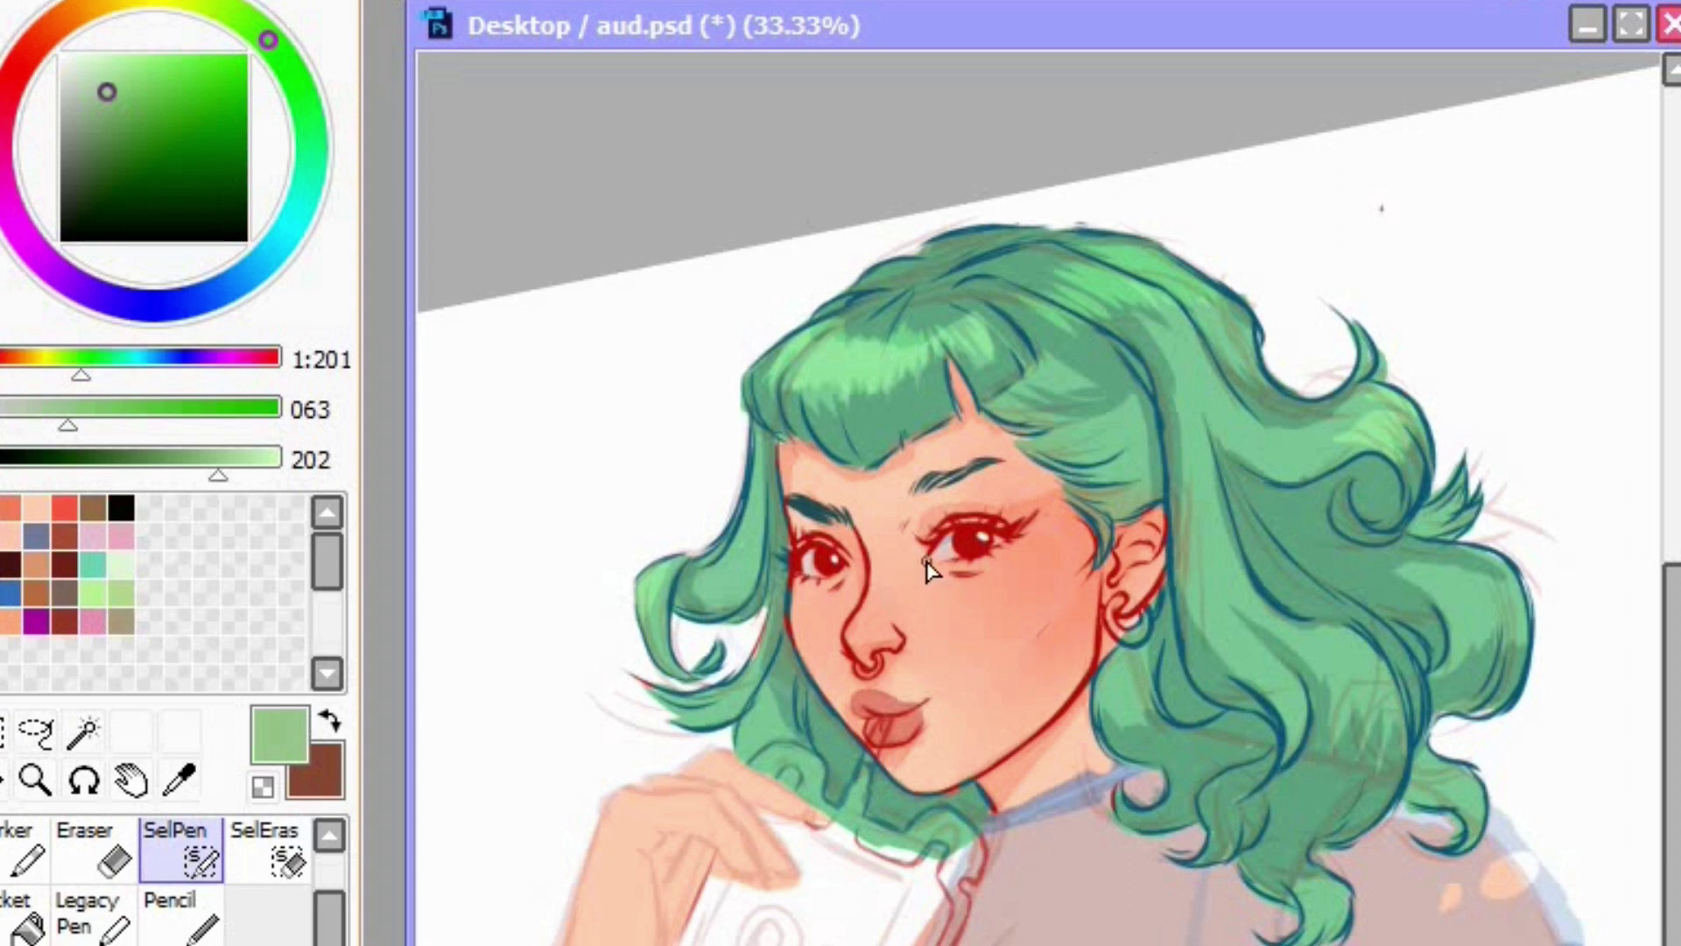
mouse_move(927, 558)
mouse_down()
mouse_move(1034, 515)
mouse_move(1022, 542)
mouse_move(941, 550)
mouse_up()
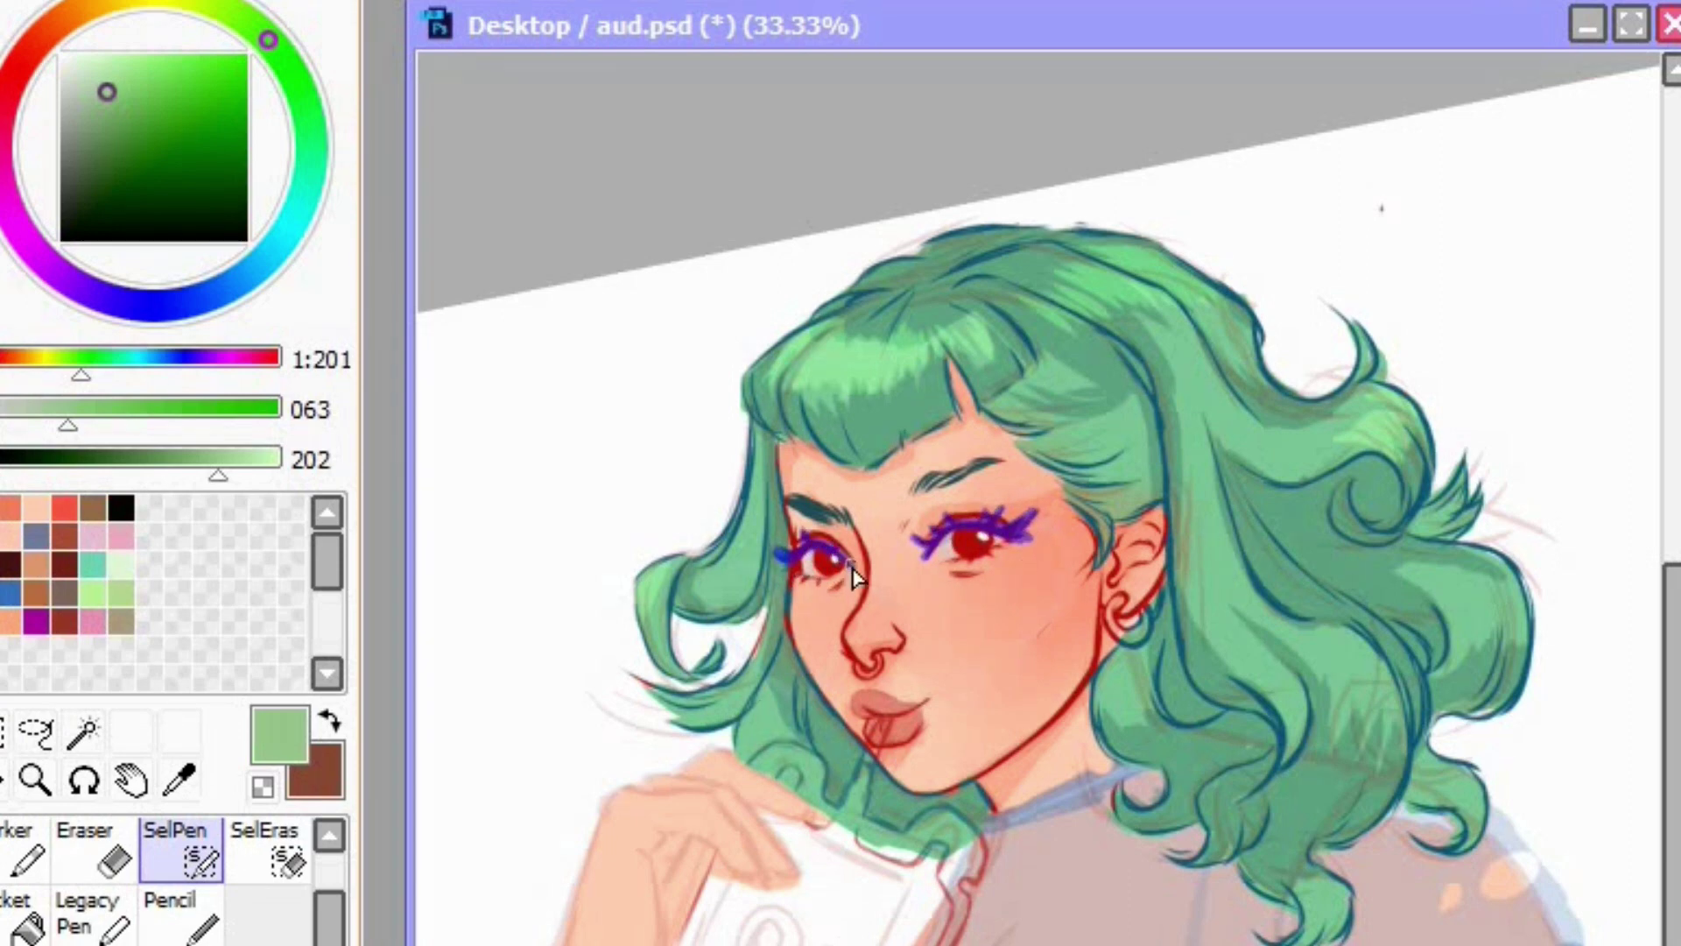
key(ctrl+u)
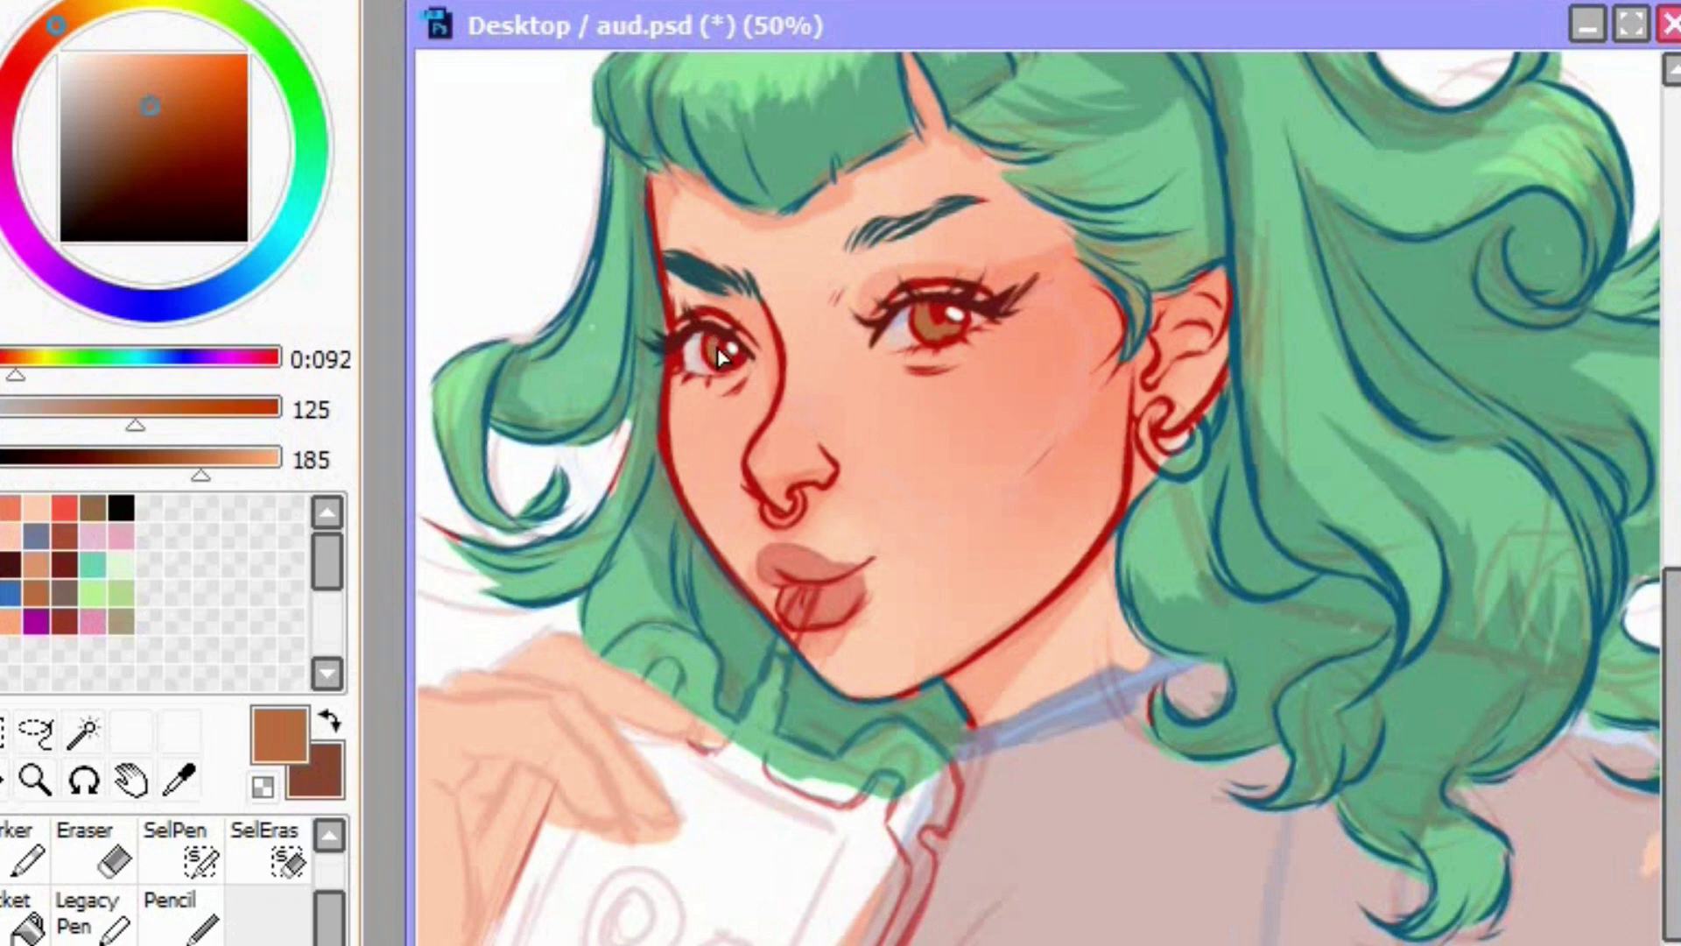
Step: Paint the pupils and the upper shading of both brown irises with dark maroon
click(187, 791)
click(973, 285)
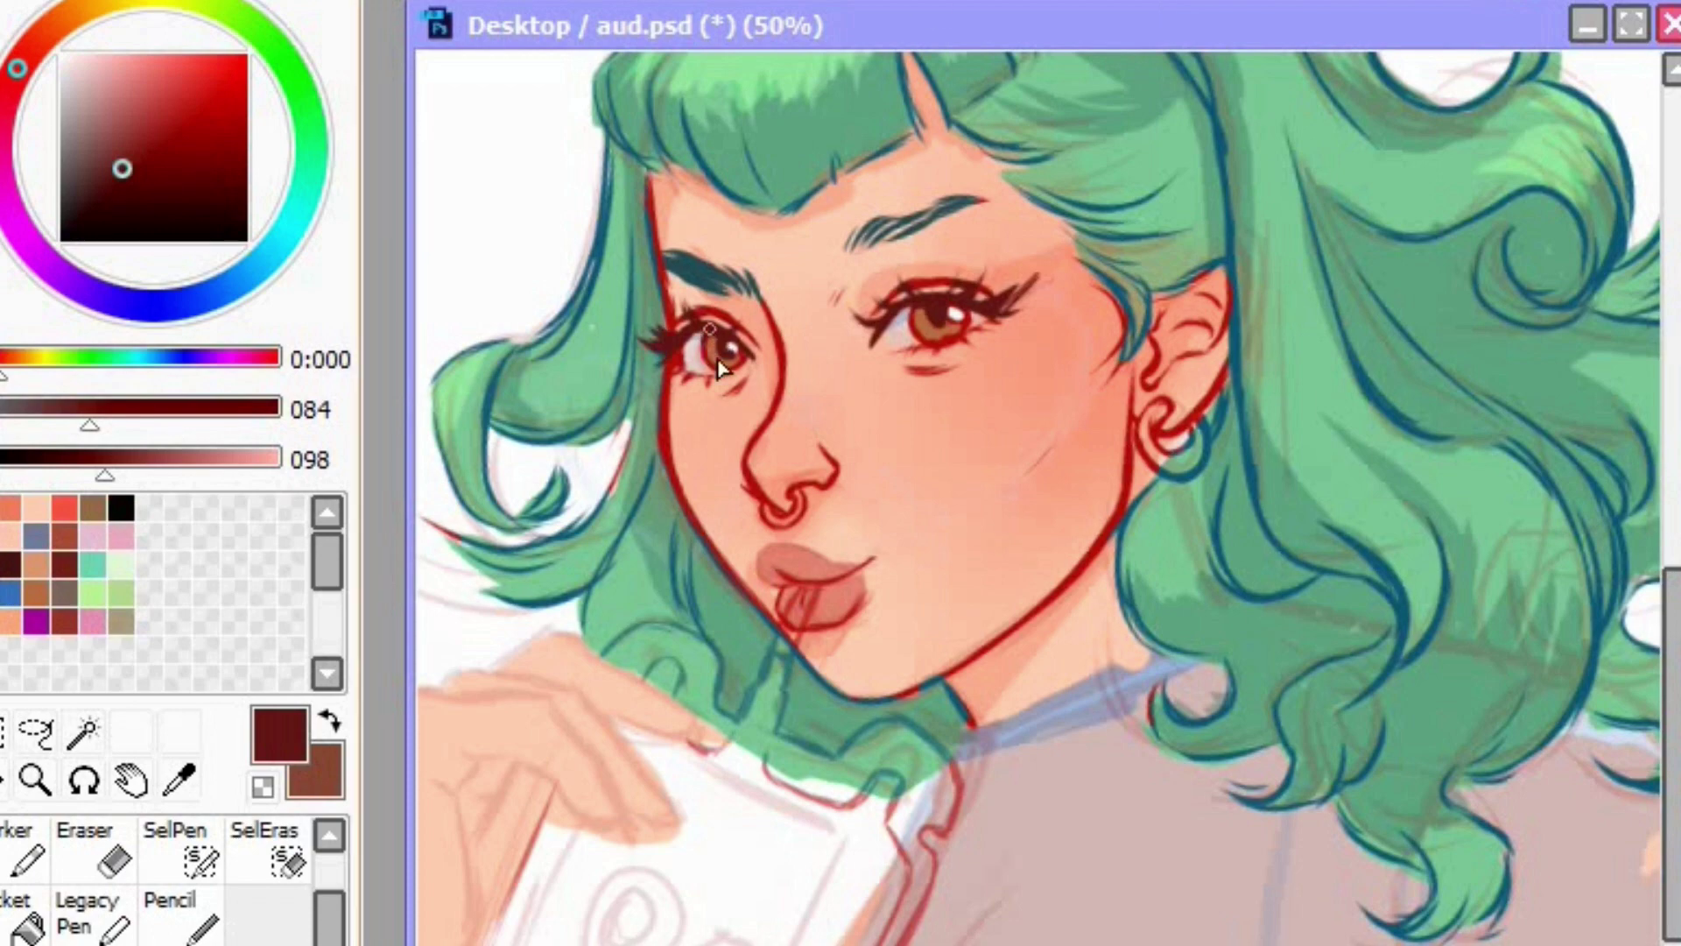
Step: Select the lips, fill them with bright red and clear the selection
click(985, 383)
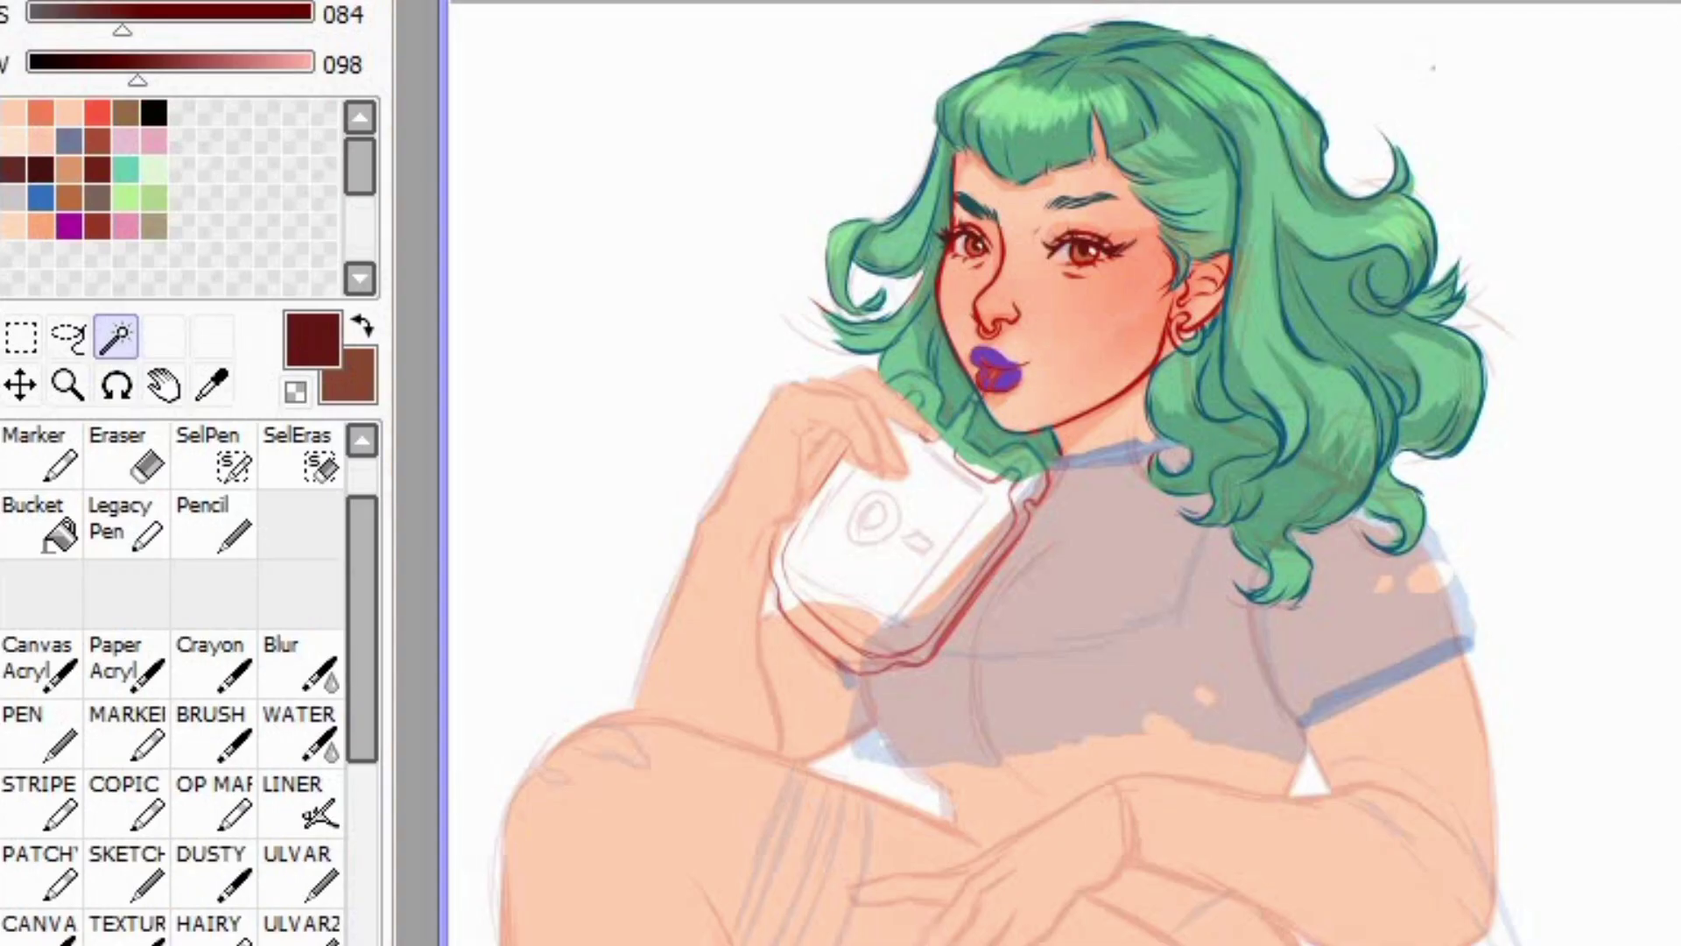
click(262, 1)
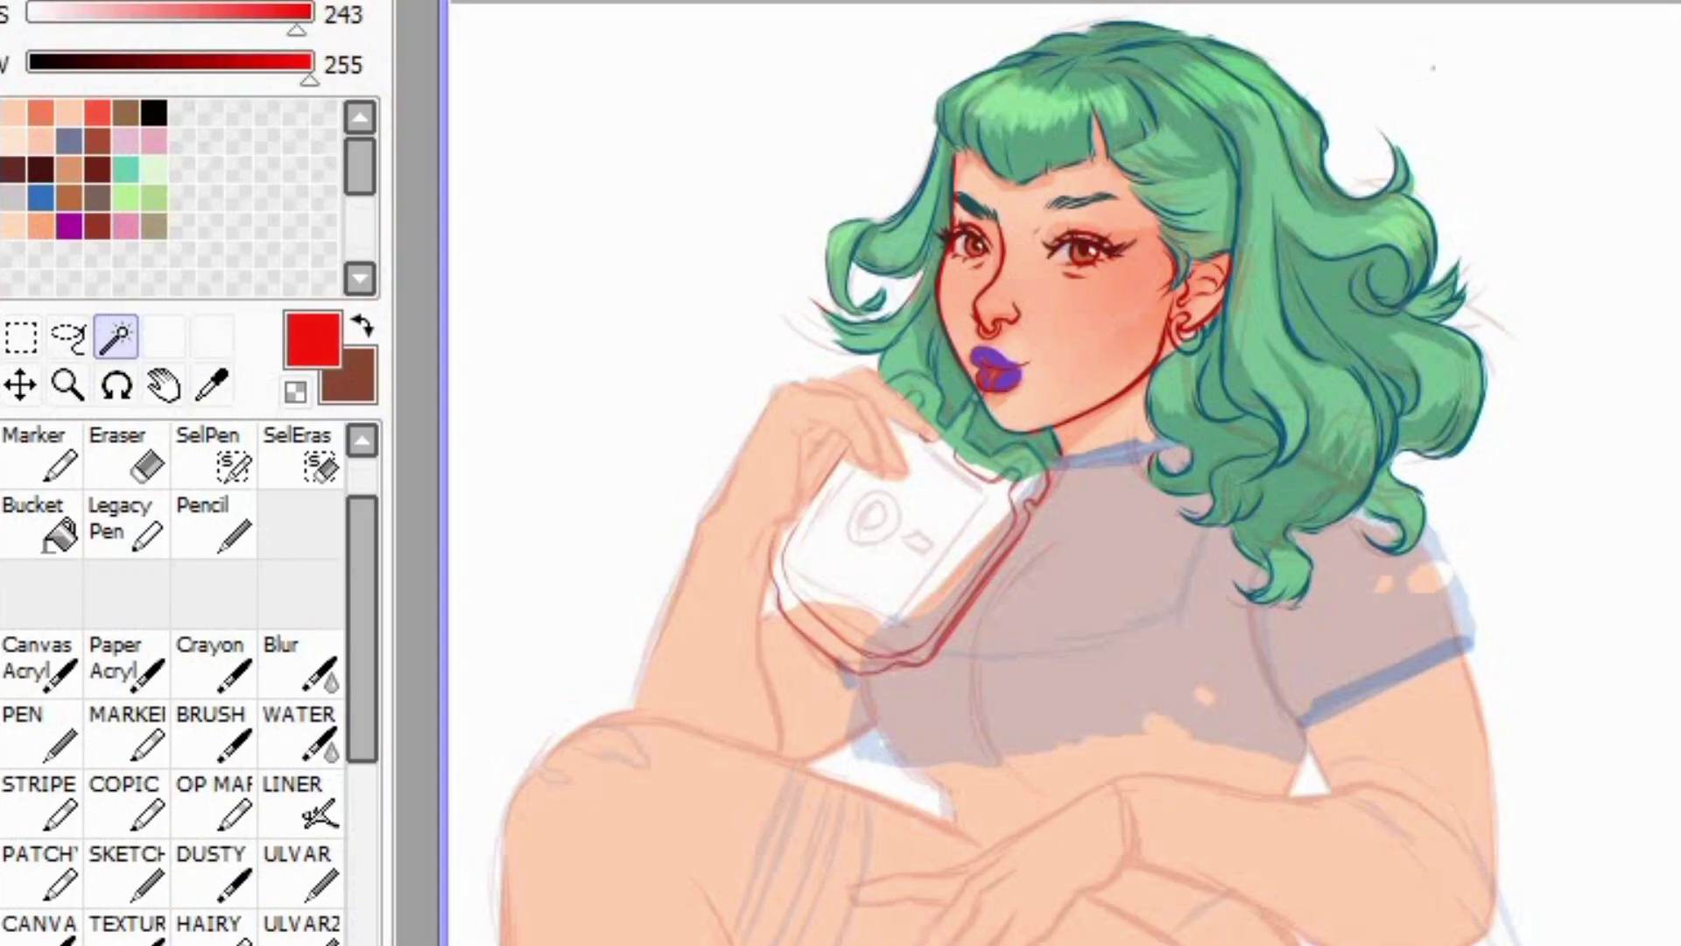
click(40, 524)
click(991, 357)
click(1007, 379)
key(ctrl+d)
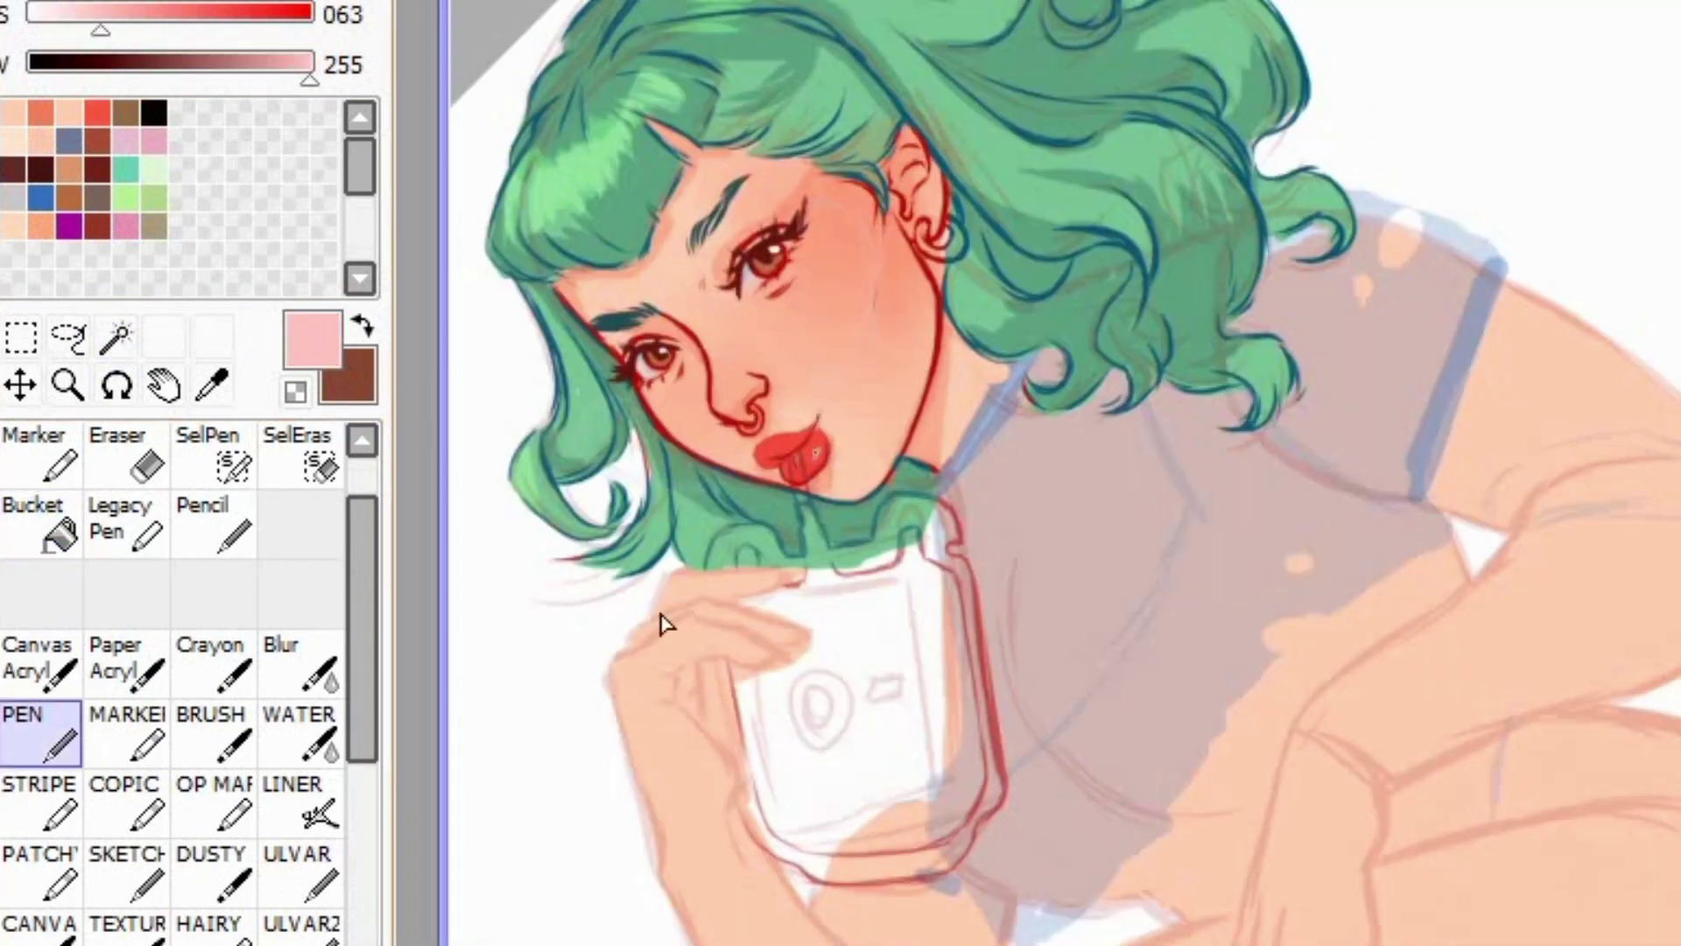
Step: Paint the mesh top's neckband in dark charcoal and start the band at the sleeve's outer corner
drag(101, 18, 53, 17)
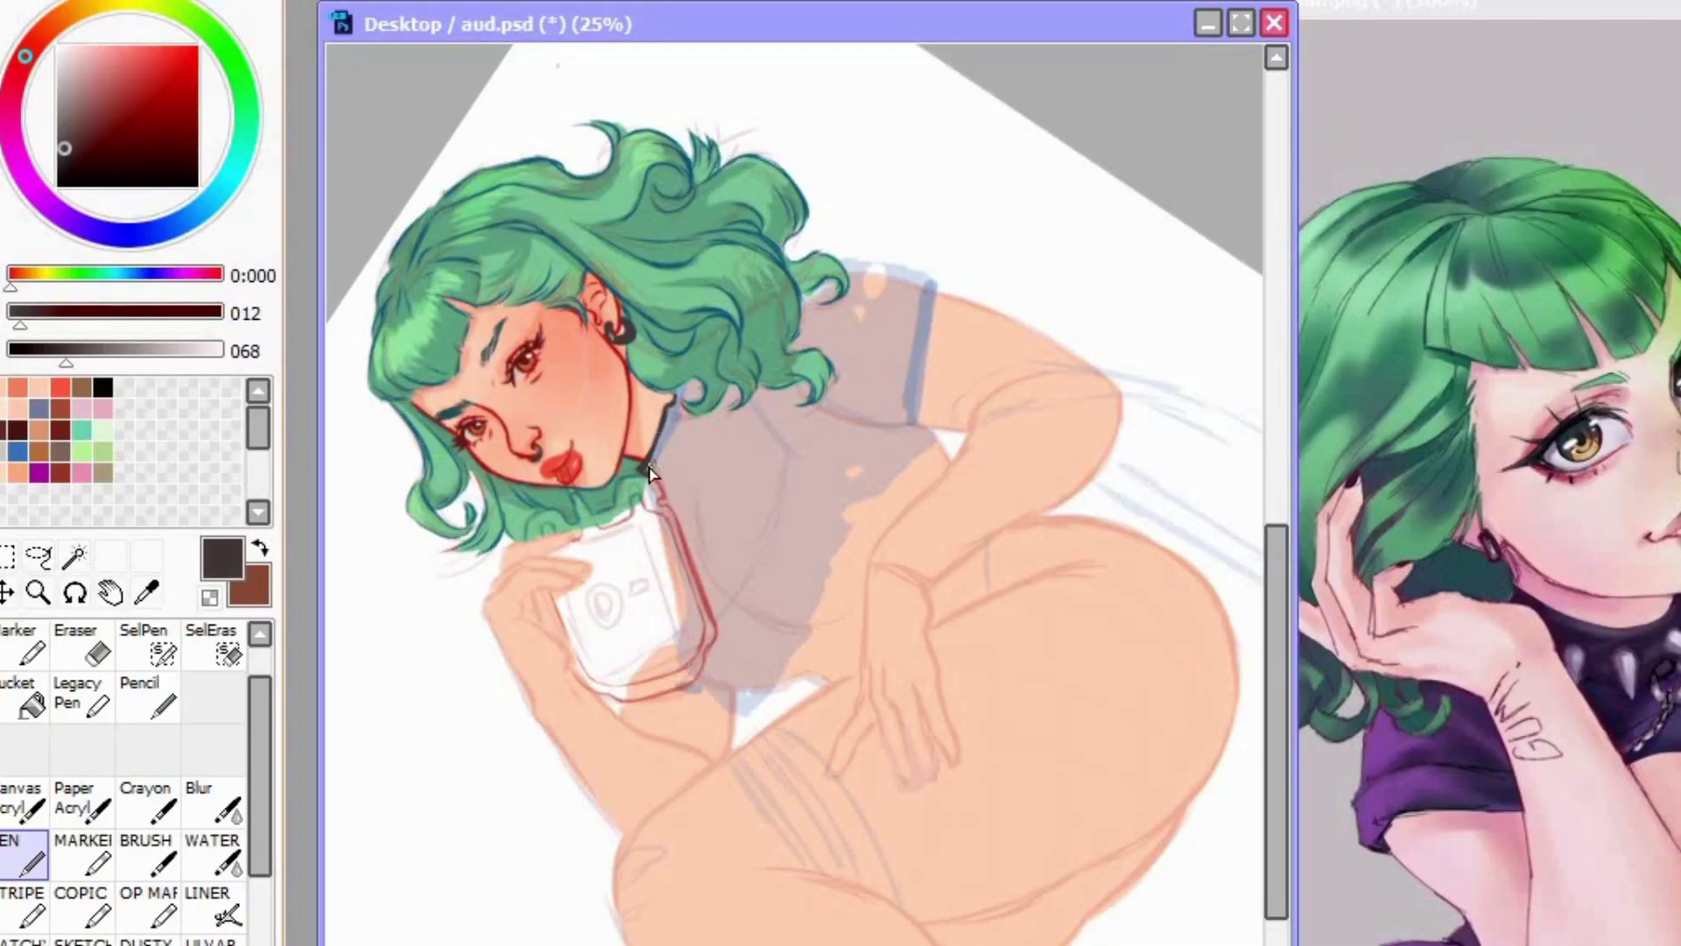
drag(670, 416, 649, 471)
key(End)
key(End)
key(End)
drag(1021, 350, 1032, 372)
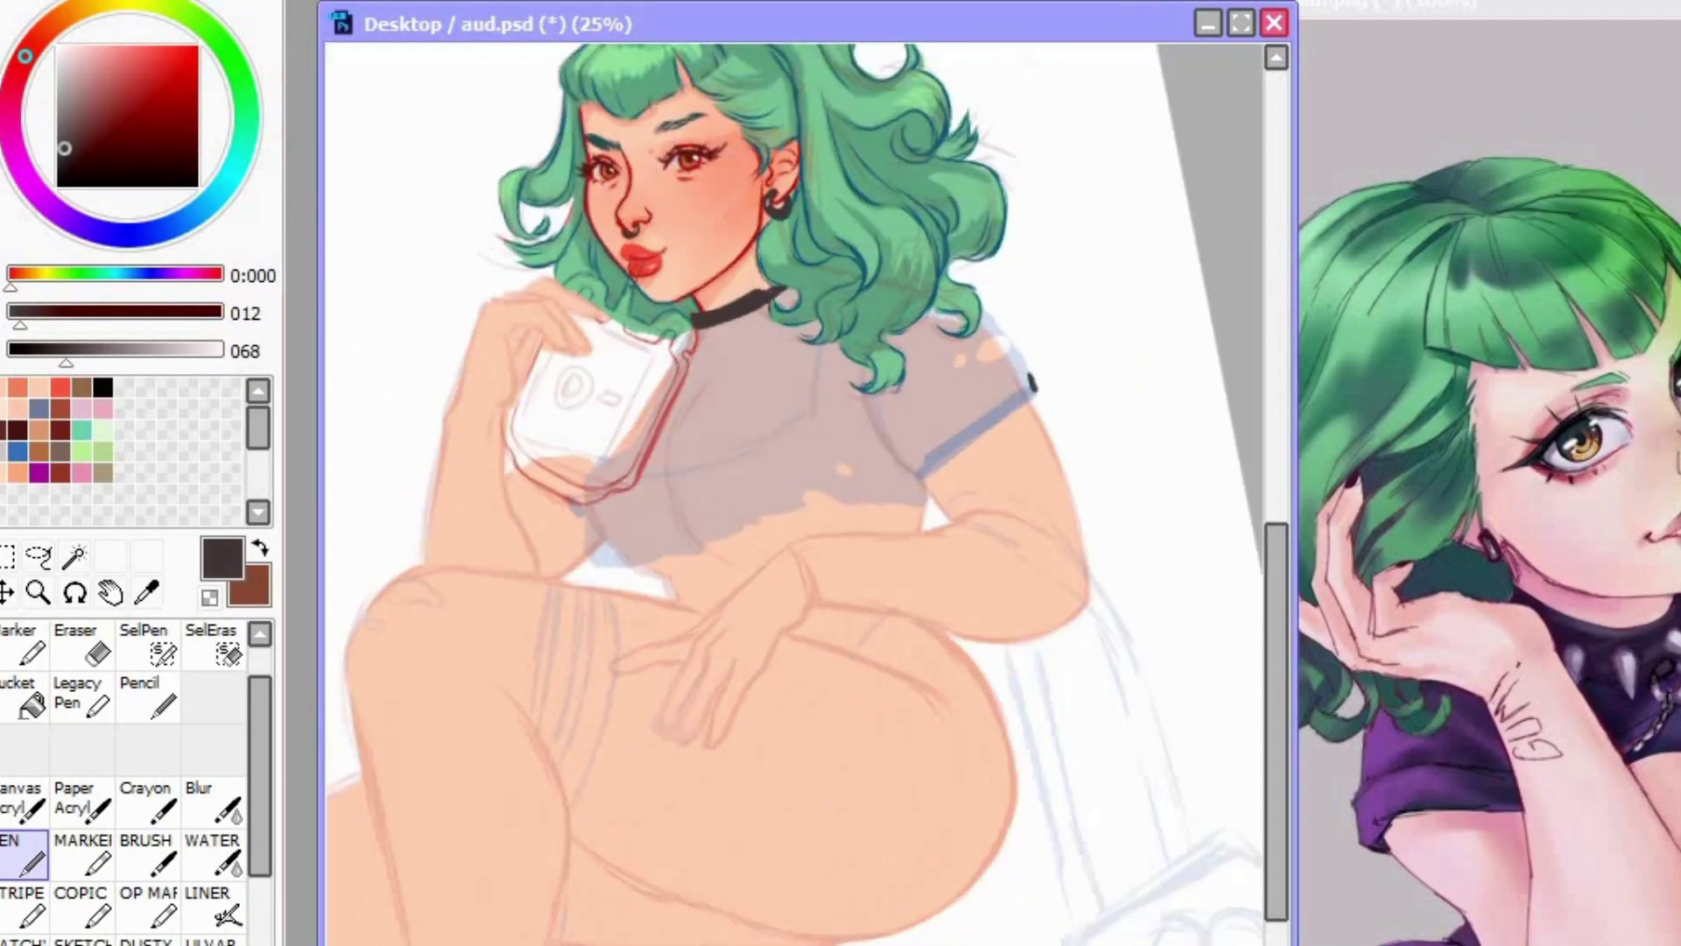
Step: Paint the near sleeve's hem as a thick dark charcoal band and outline the sleeve's outer edge
key(Delete)
key(Delete)
mouse_move(798, 320)
mouse_down()
mouse_move(754, 456)
mouse_move(762, 416)
mouse_up()
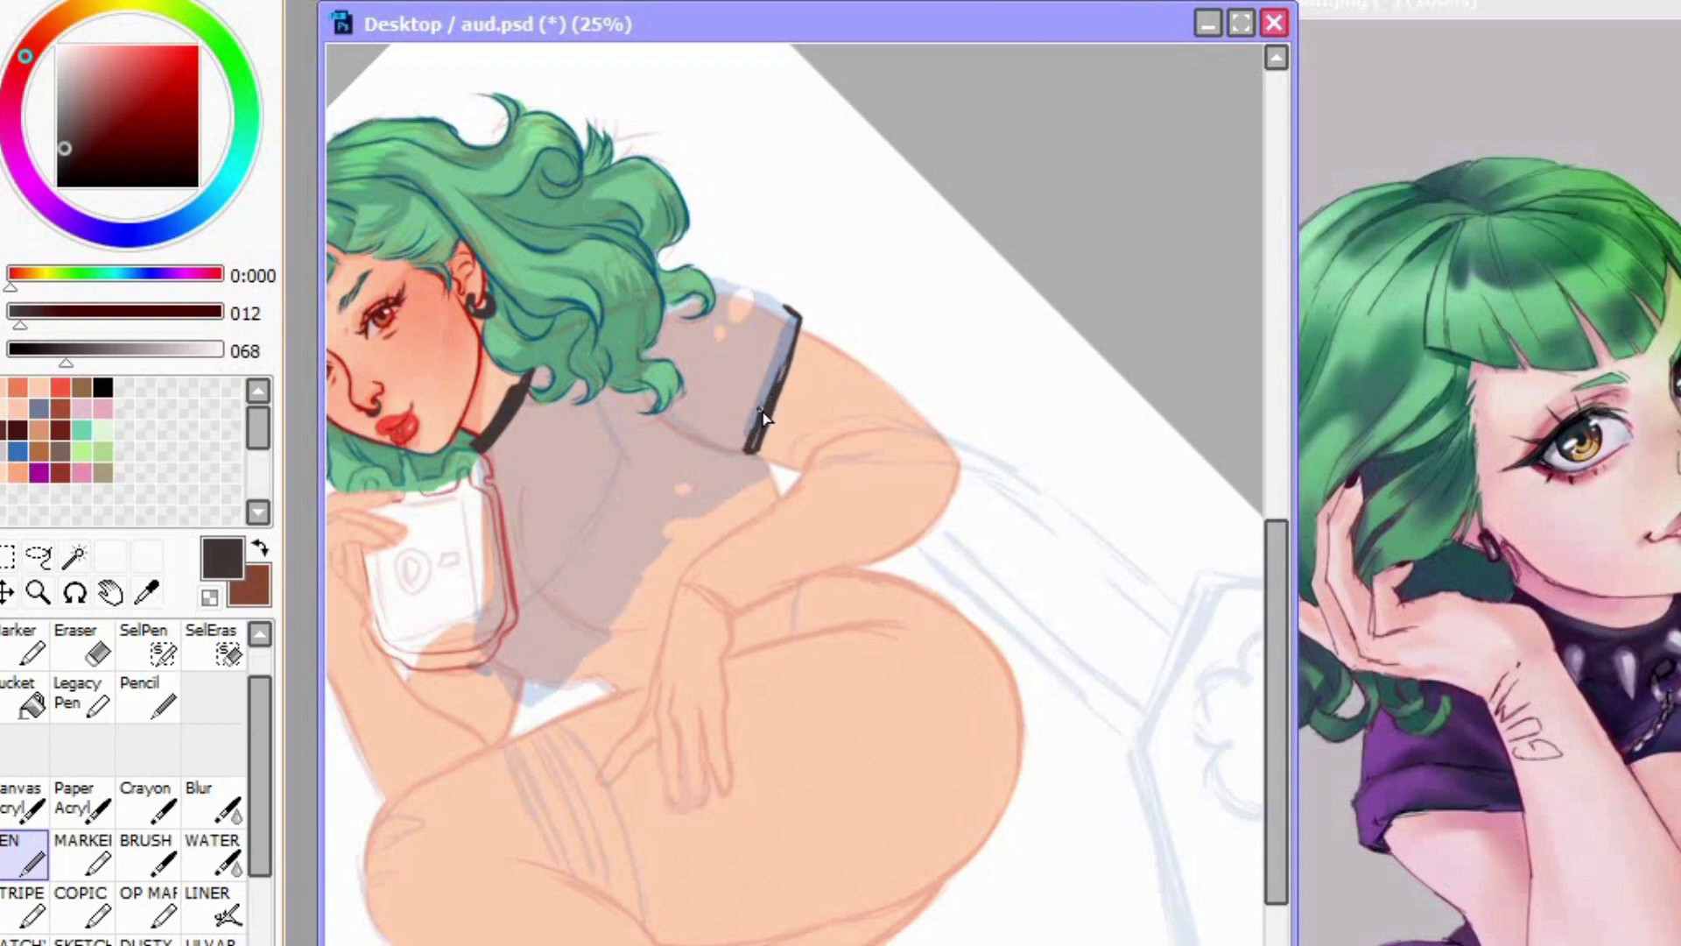
drag(789, 336, 778, 379)
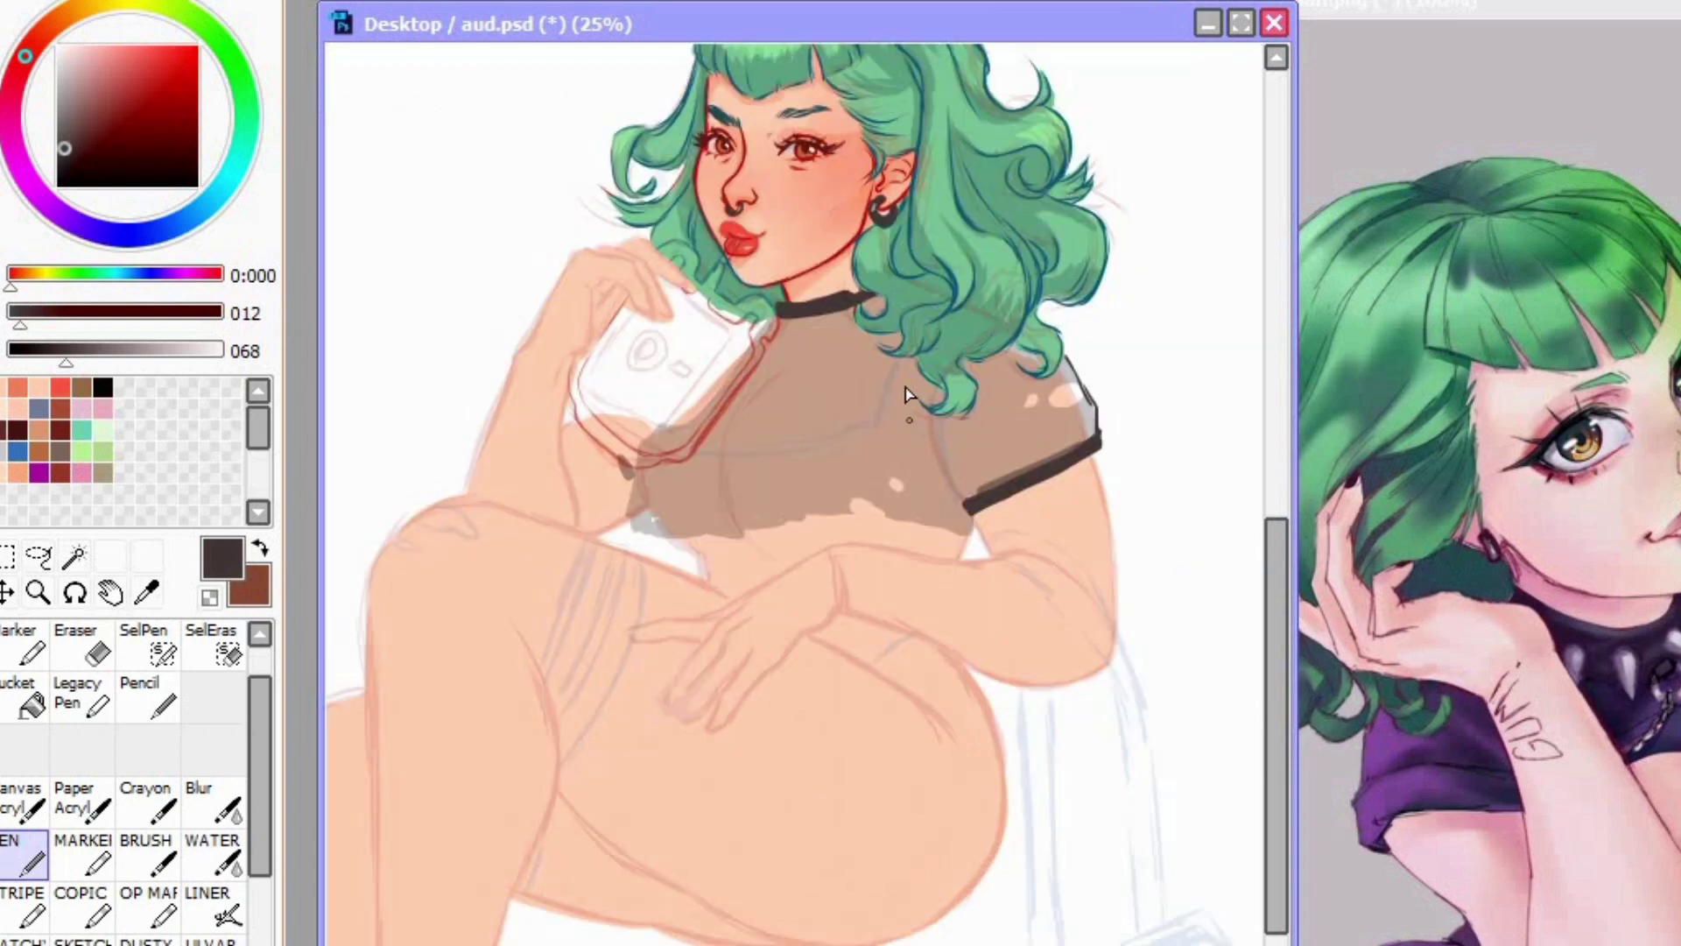
Step: Outline the mesh top's armhole, far sleeve, ragged bottom hem and torn holes in dark charcoal
drag(910, 383, 932, 451)
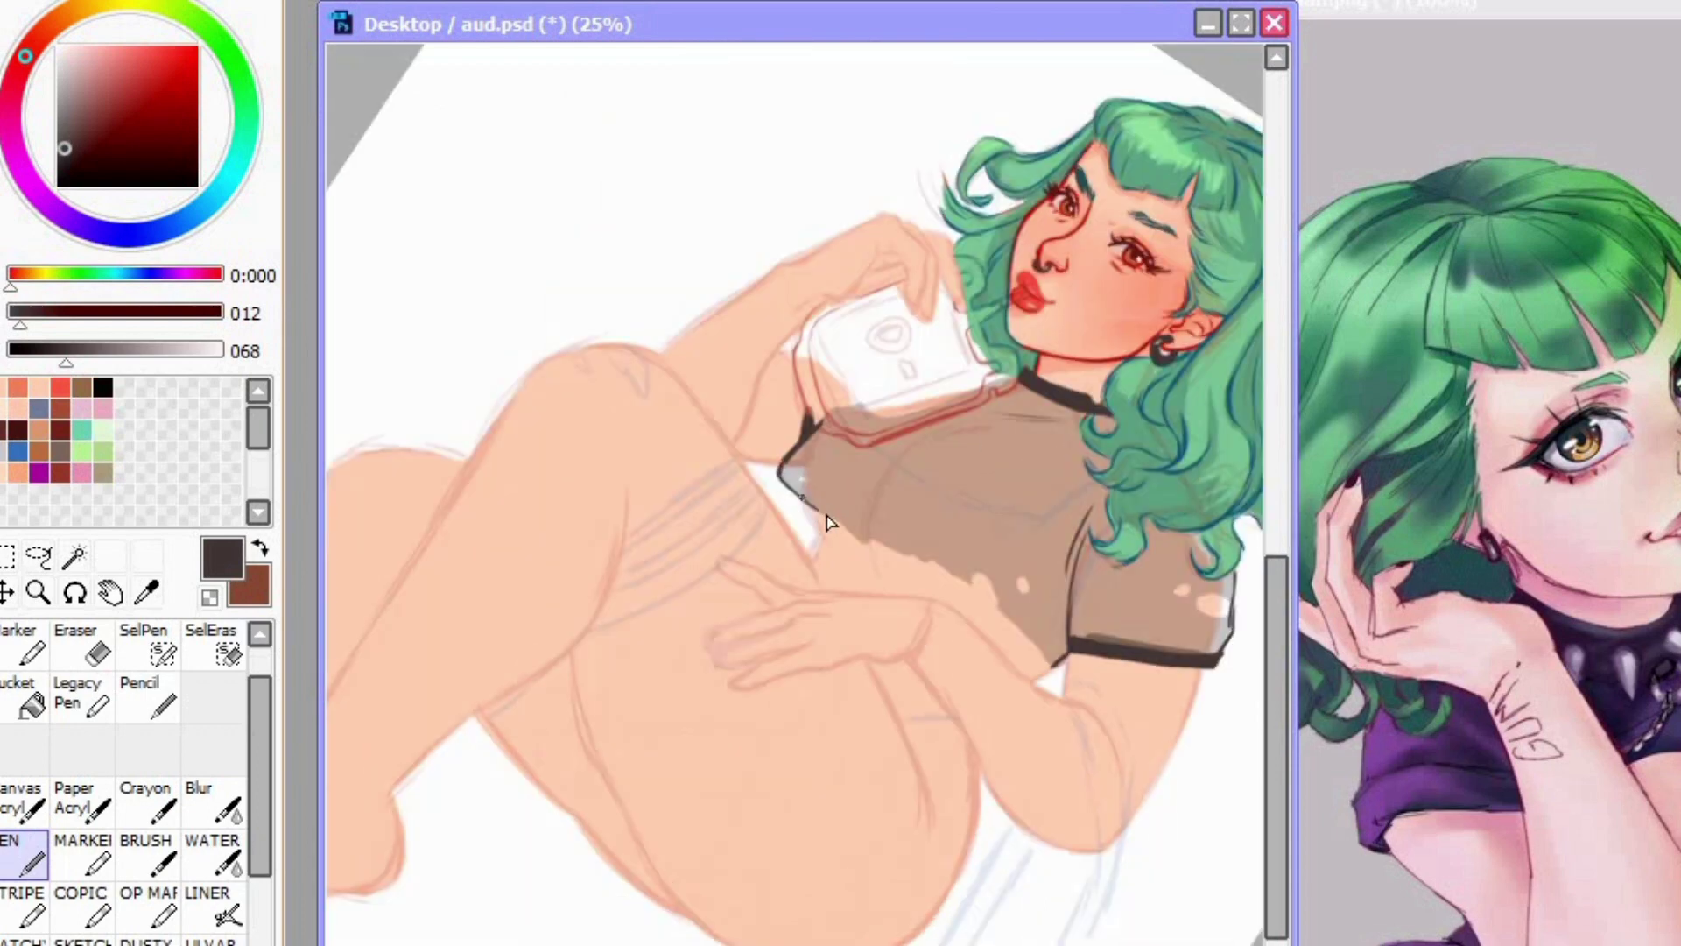
key(Delete)
key(Delete)
key(Delete)
key(Delete)
key(Delete)
key(Delete)
key(Delete)
key(Delete)
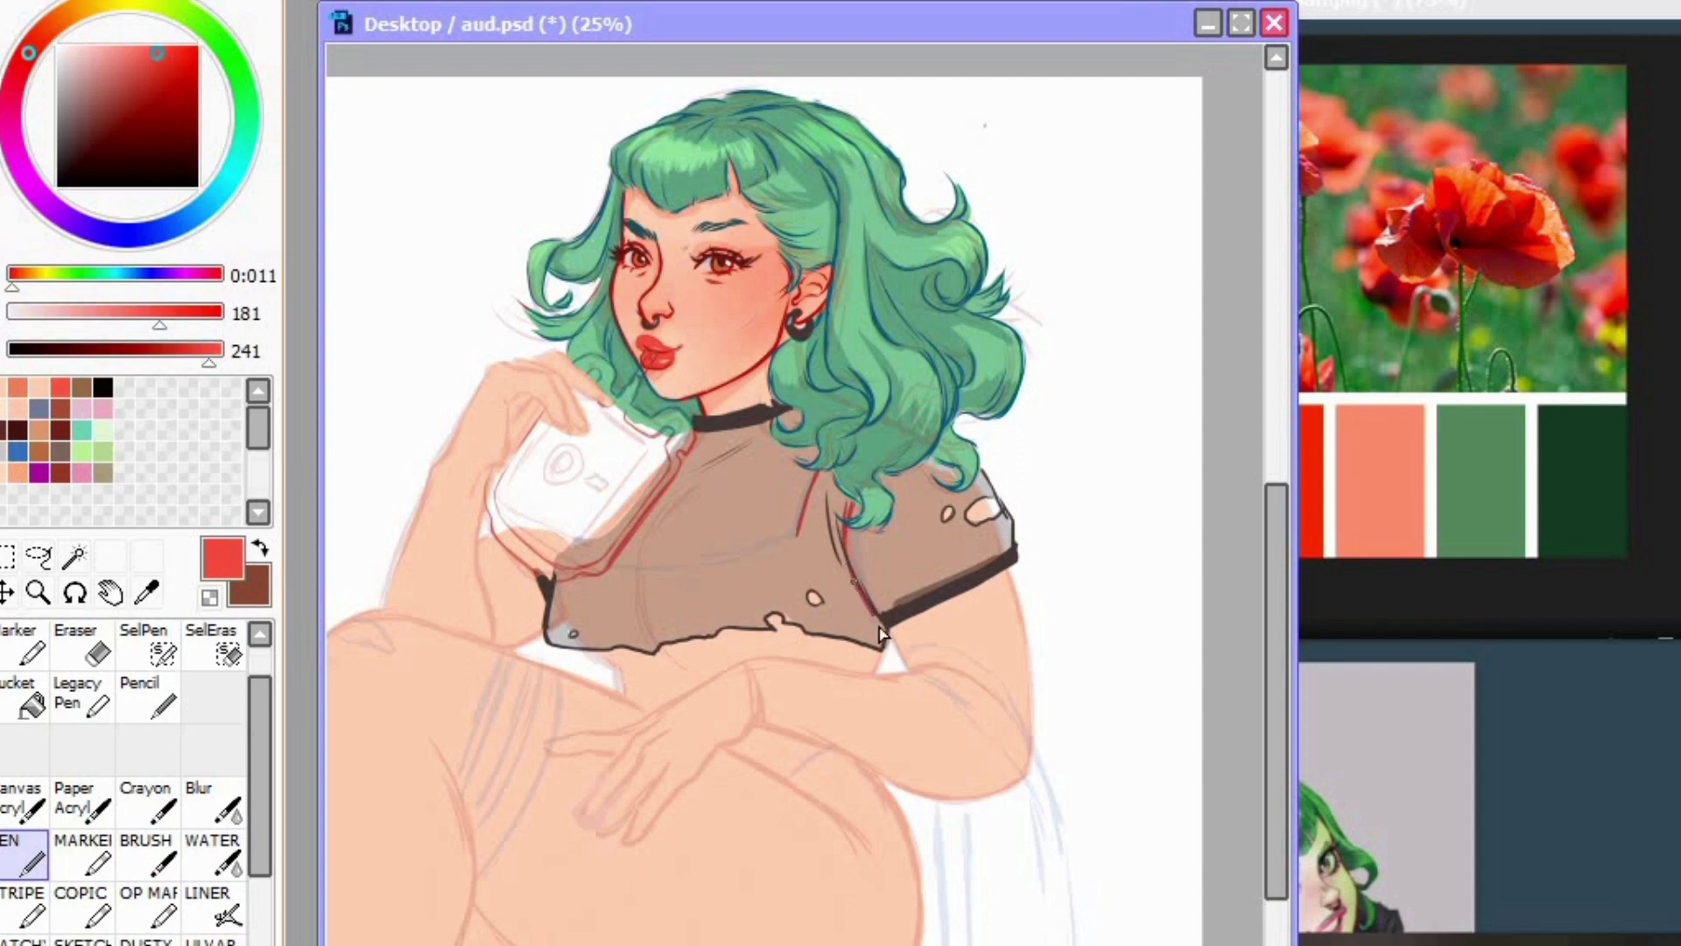
Step: Draw the red under-top's neckline, armhole edge and side contours with light red strokes
key(Delete)
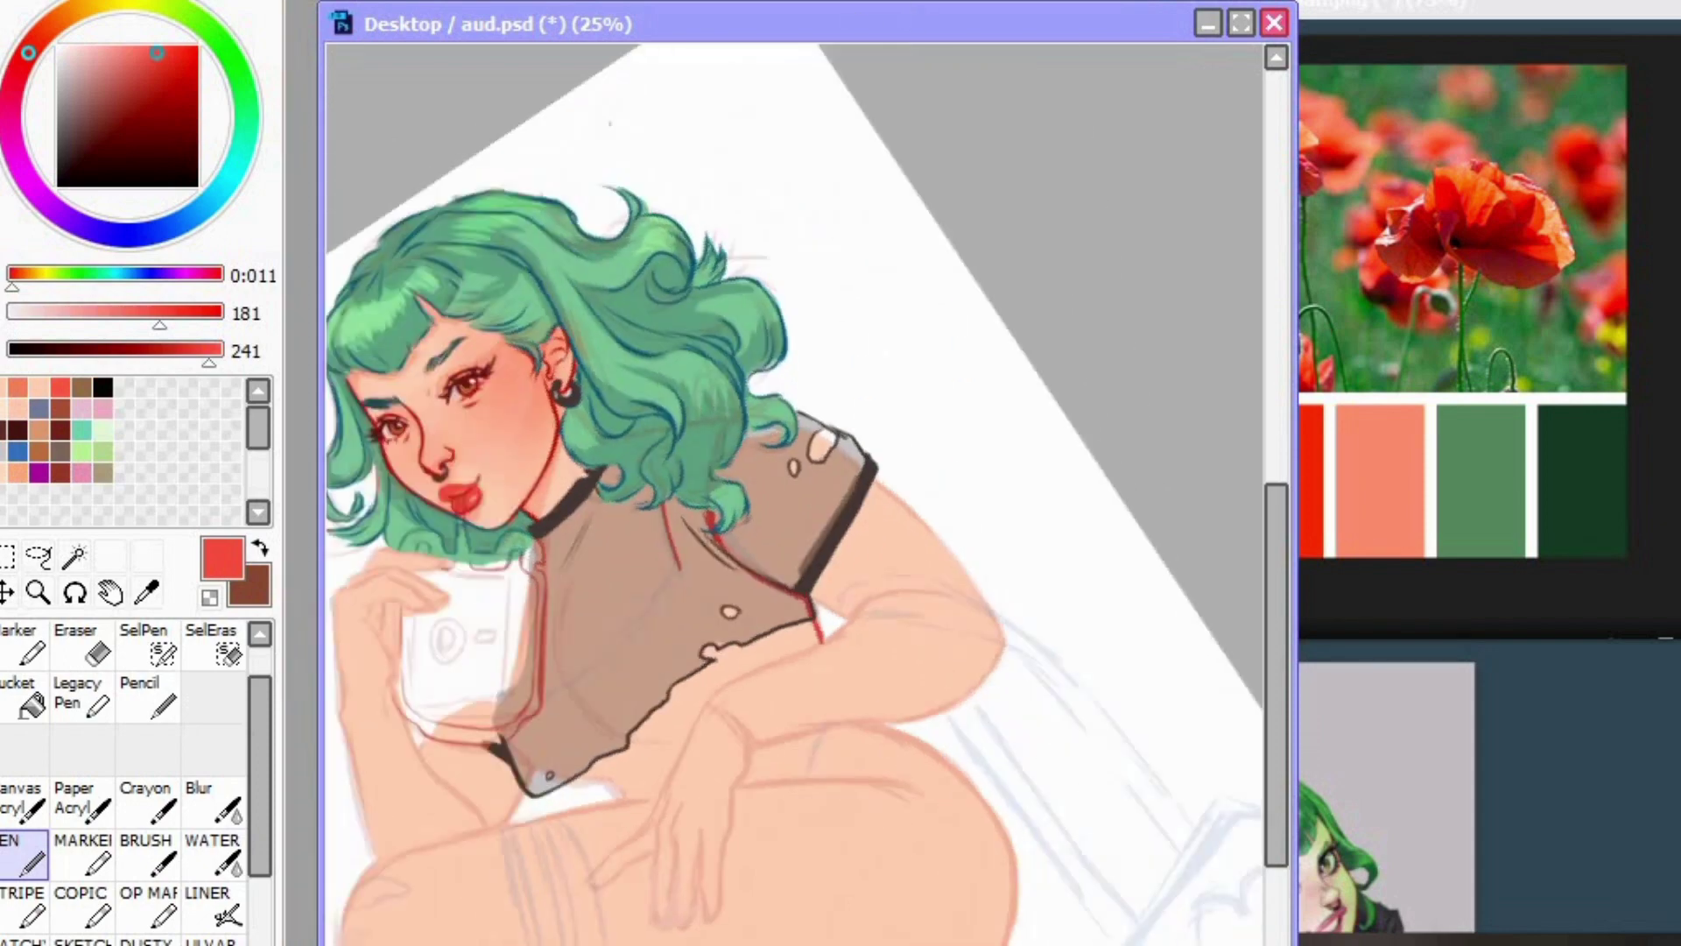
key(Delete)
drag(593, 736, 541, 804)
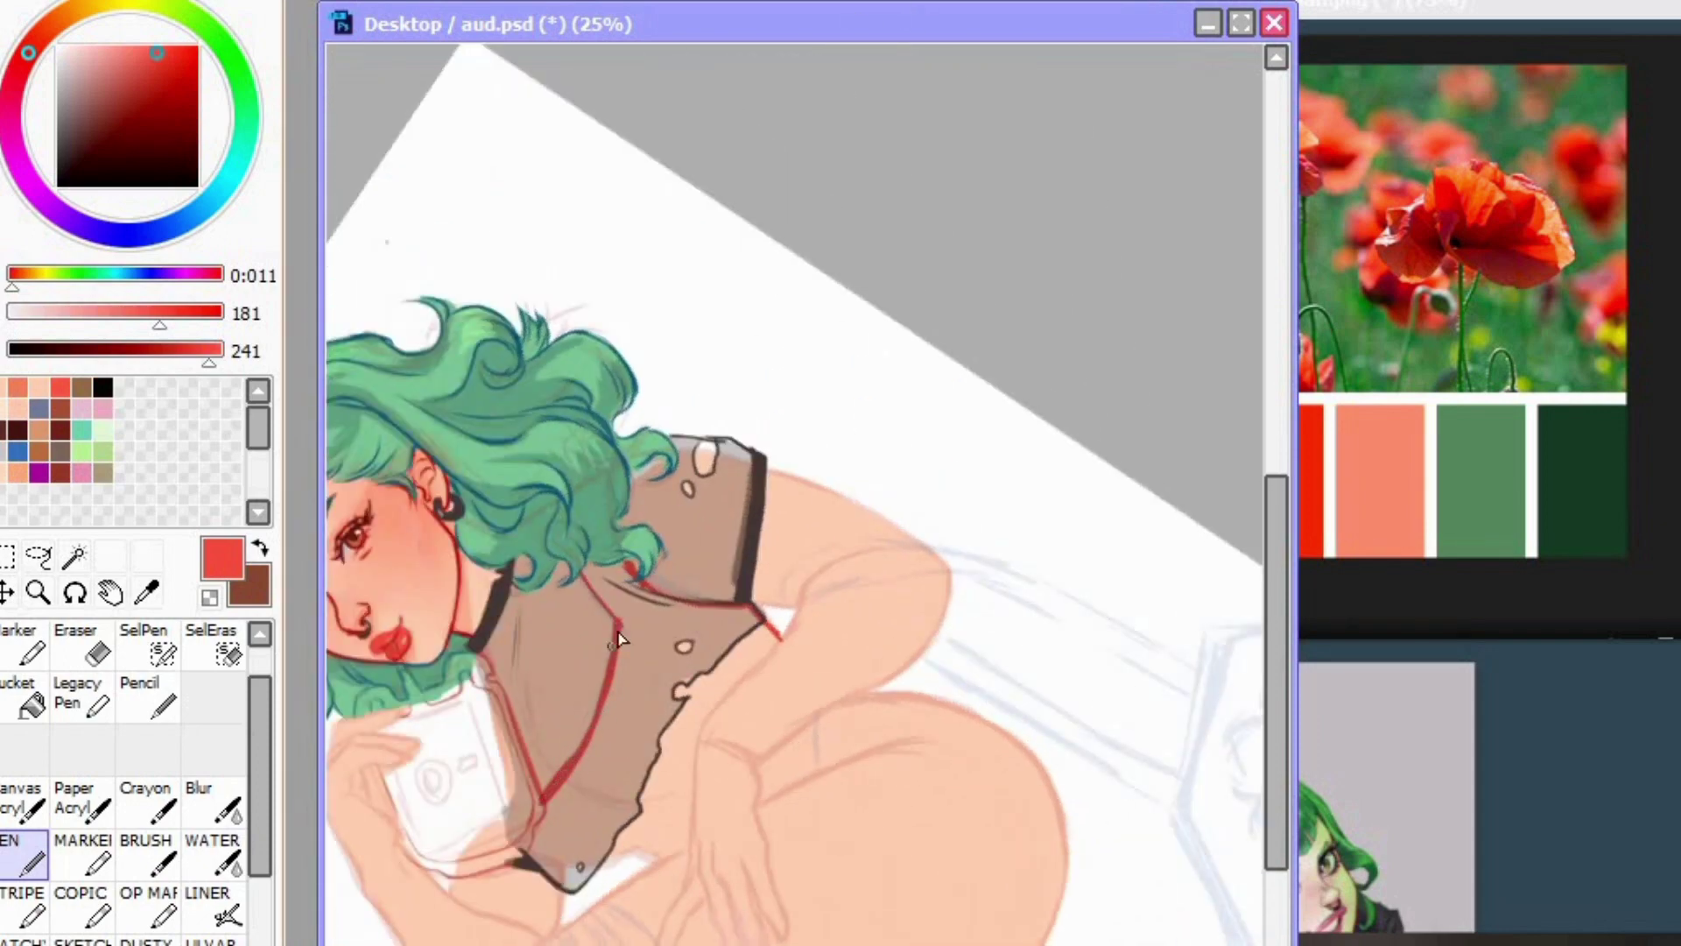
key(Home)
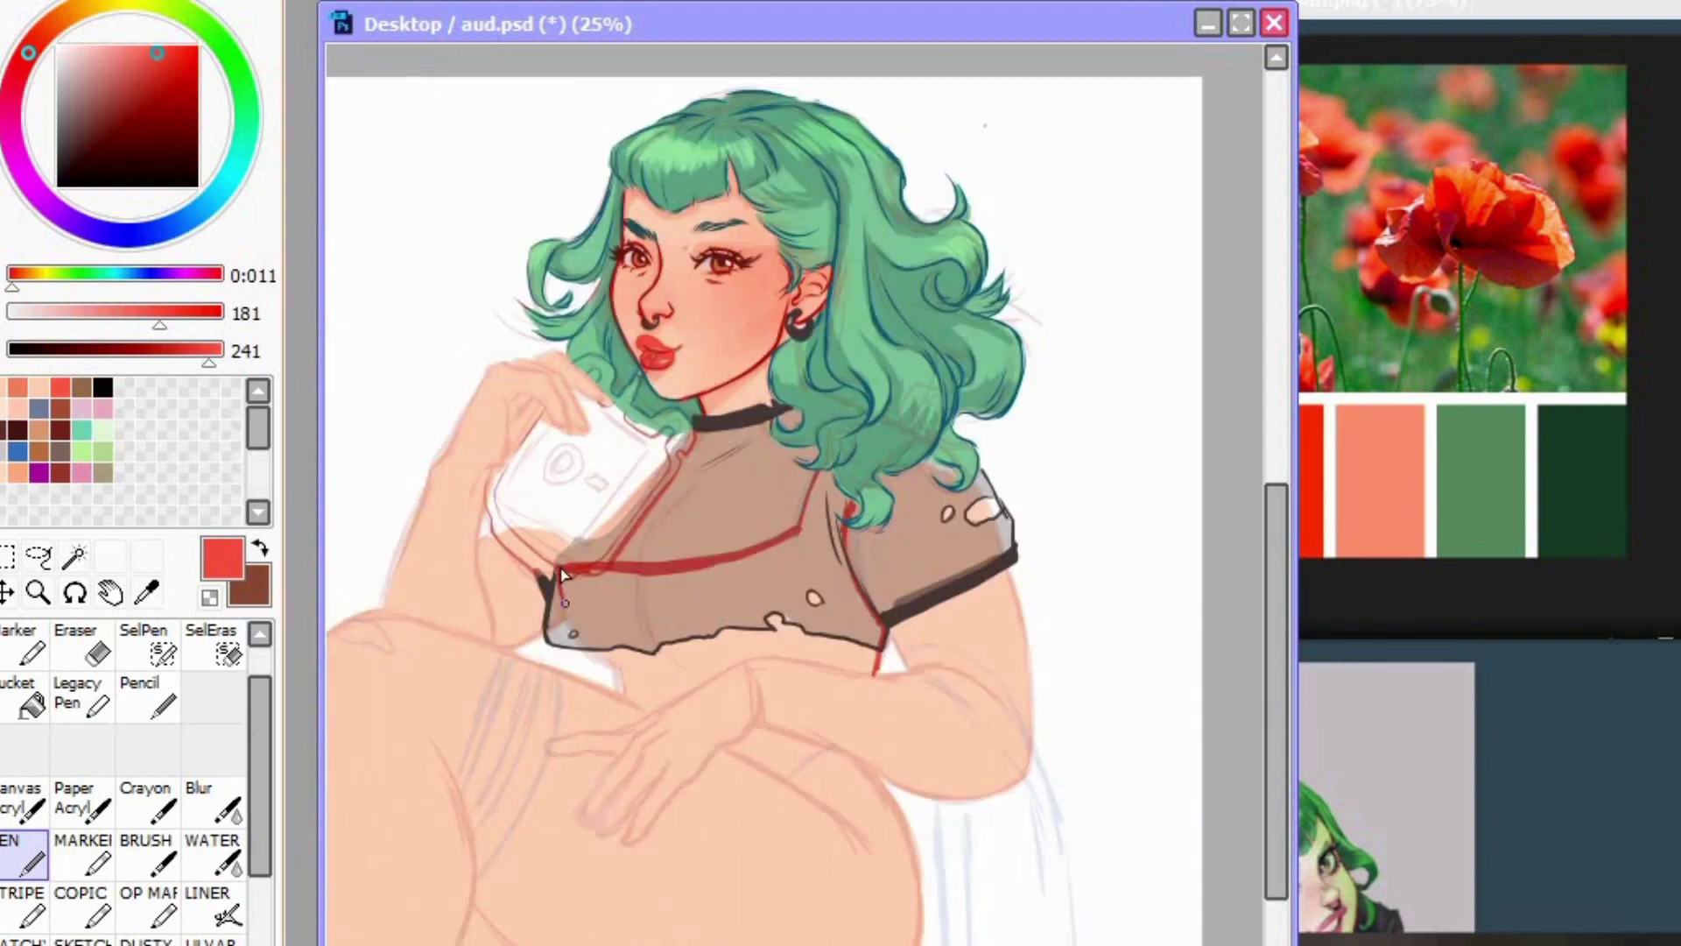
key(End)
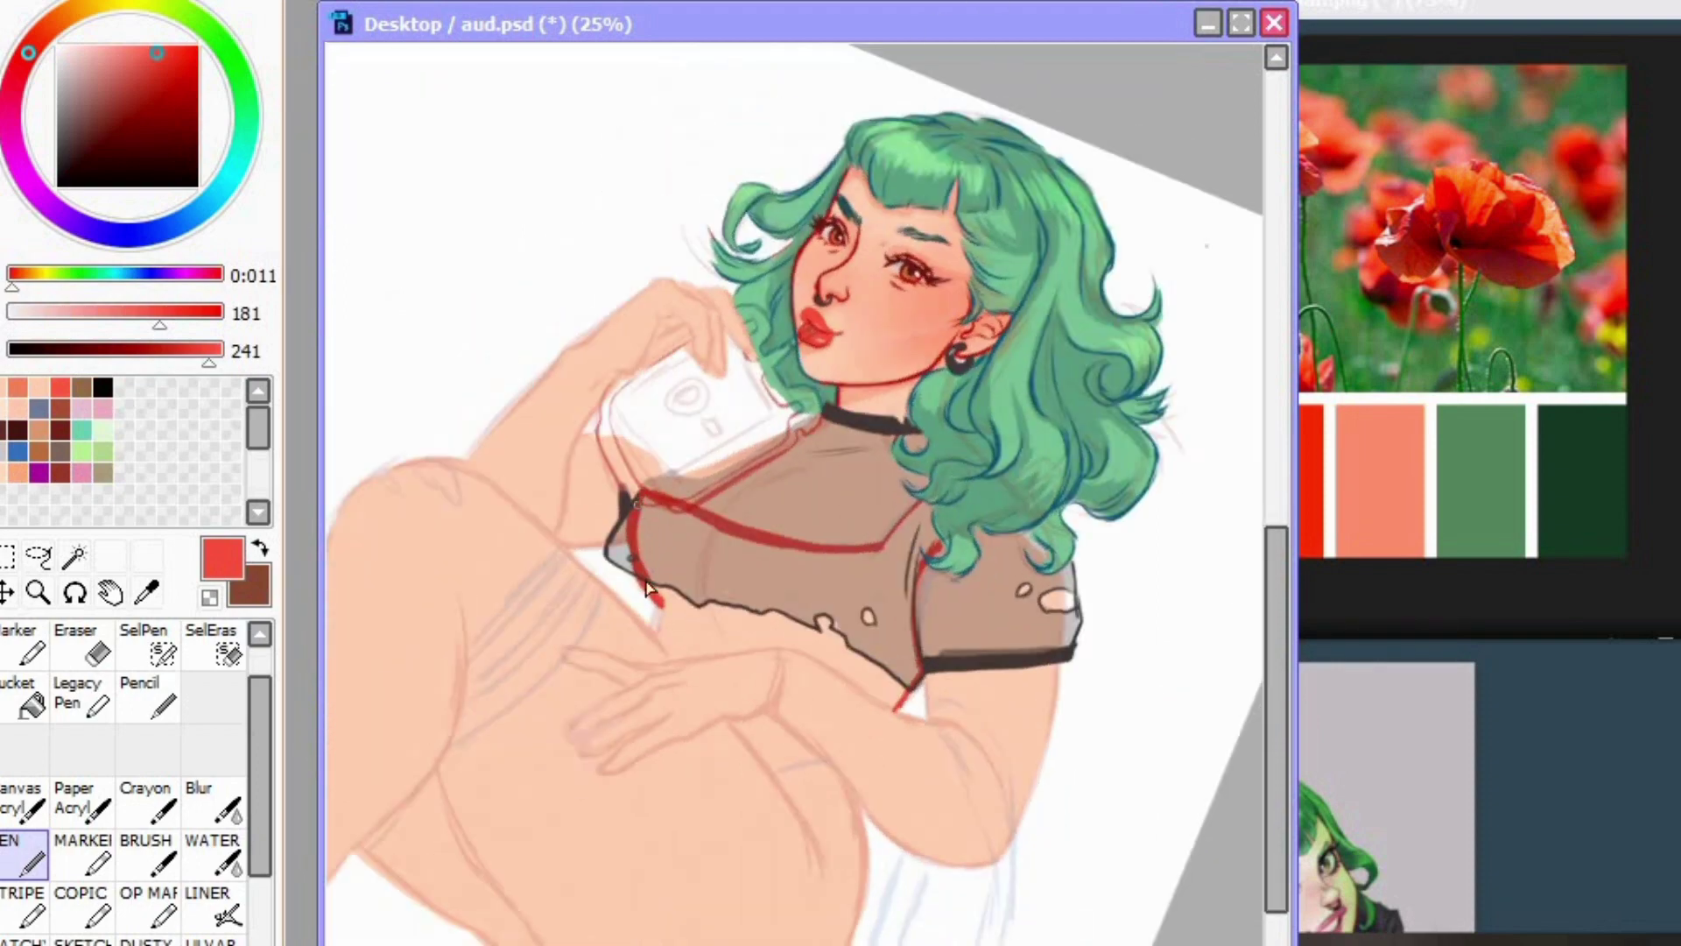
key(End)
key(End)
key(End)
key(End)
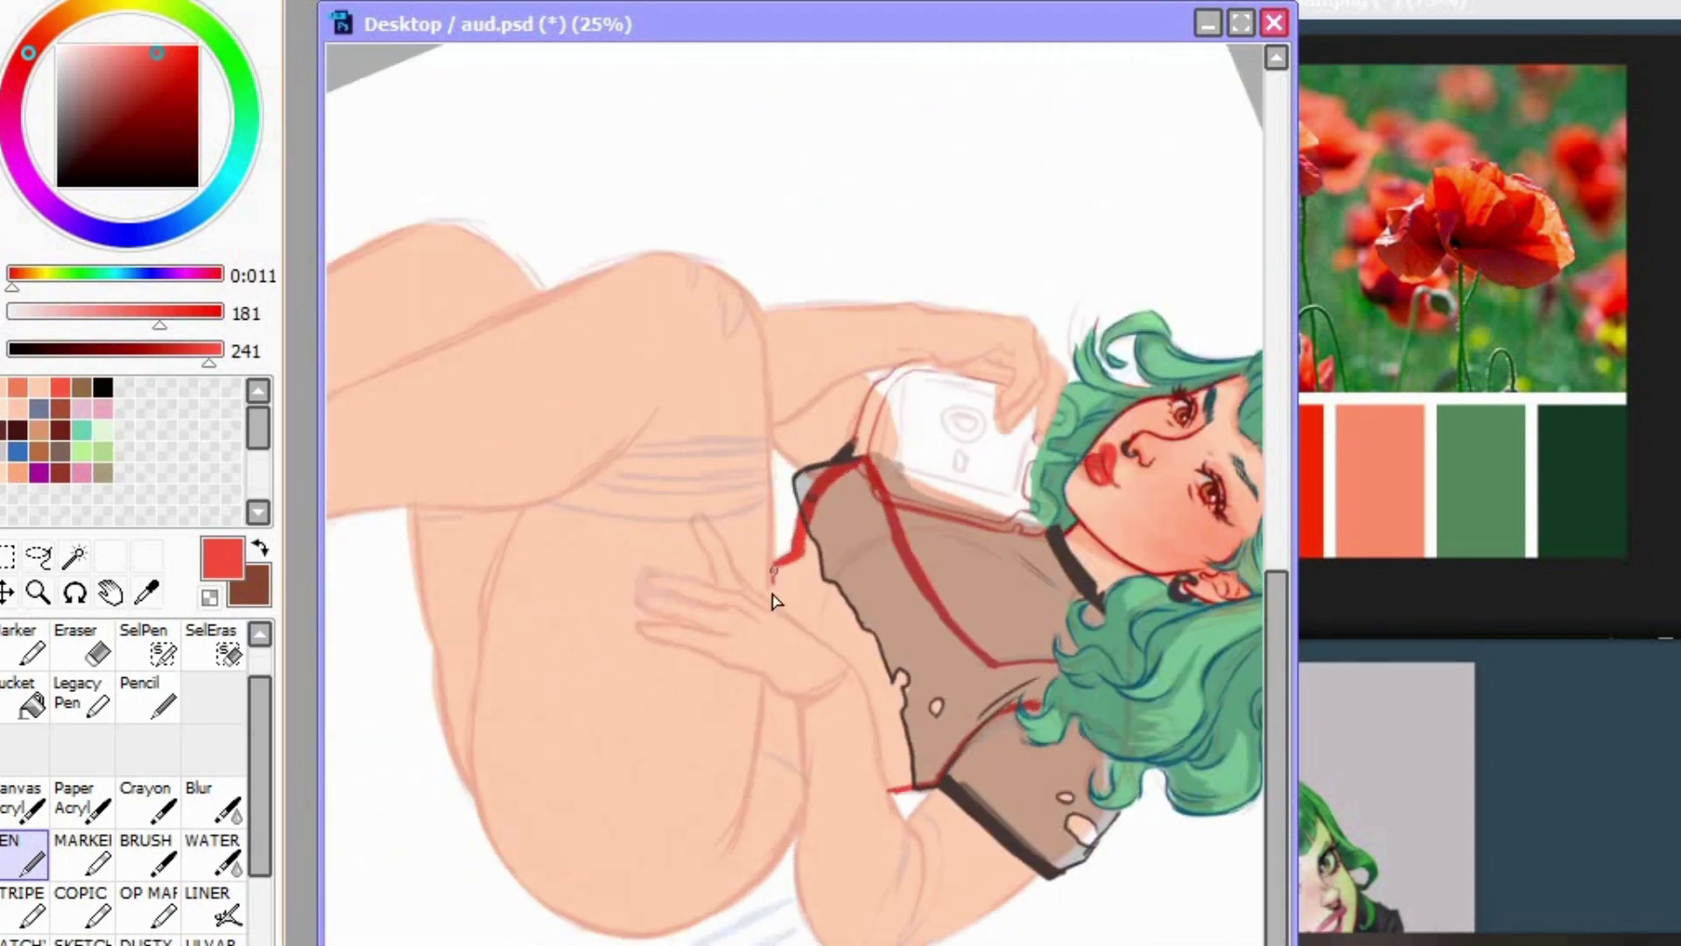
key(End)
Step: Close the red outline around the under-top's waist and fill the garment with light red
key(Home)
key(Delete)
key(Delete)
key(Delete)
key(Delete)
key(Delete)
key(Delete)
key(Delete)
mouse_move(742, 653)
mouse_down()
mouse_move(705, 759)
mouse_move(731, 862)
mouse_up()
drag(702, 782, 736, 878)
click(33, 699)
click(643, 775)
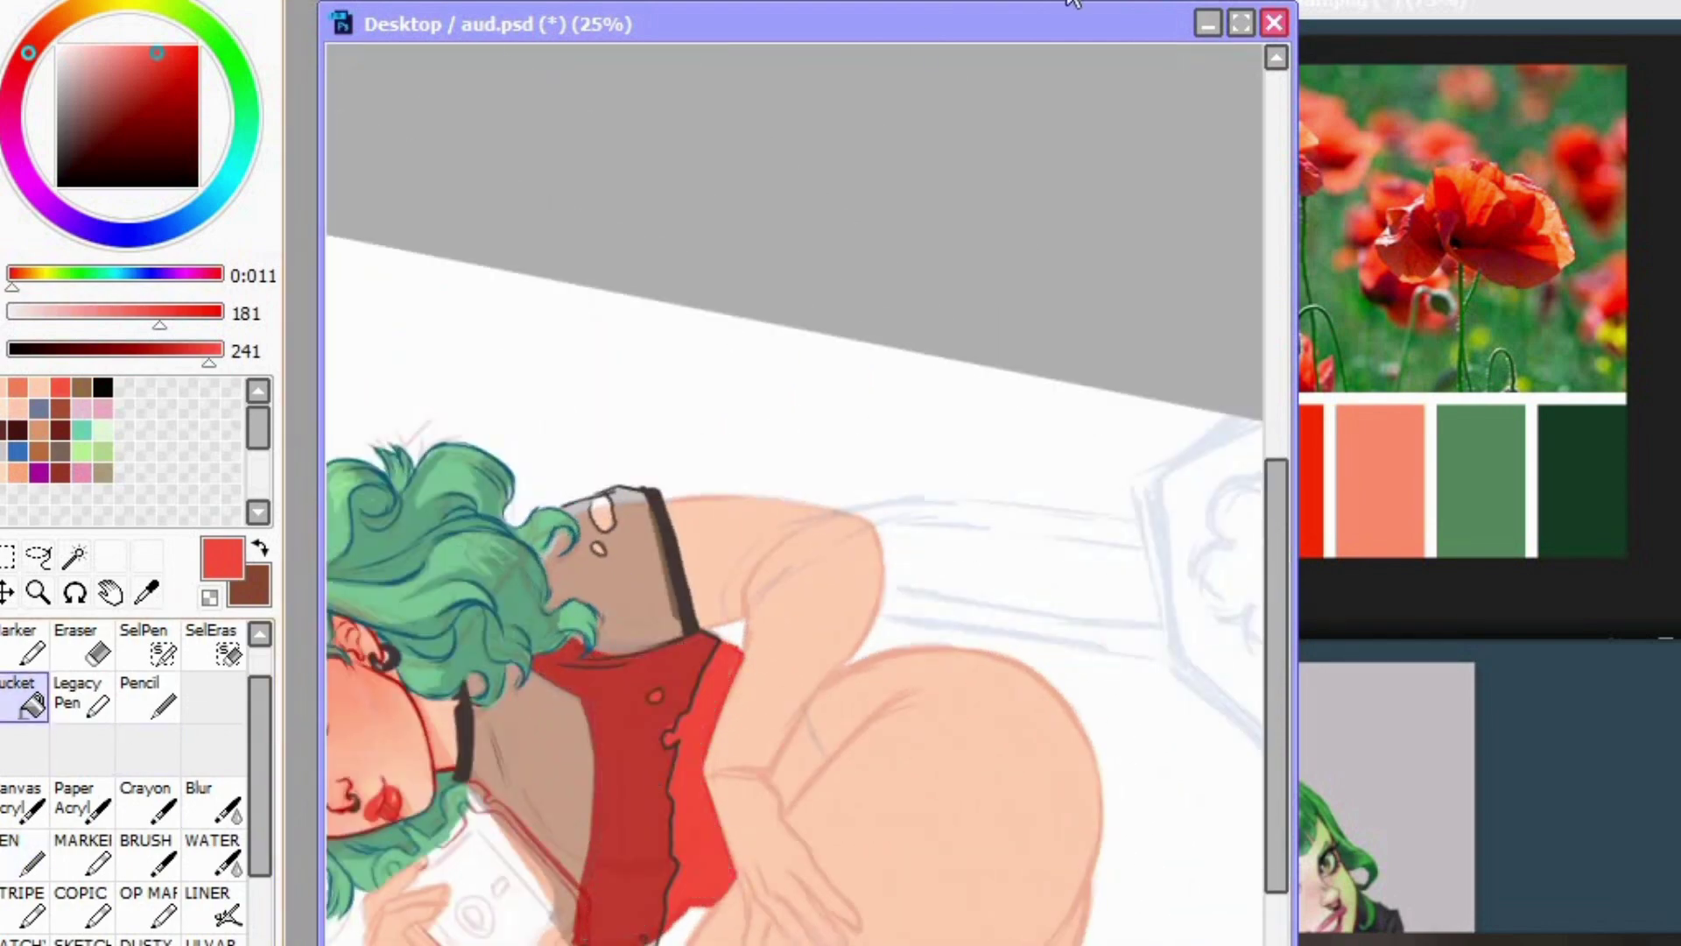
Step: Colour the hip section of the red garment between the forearm and thigh
key(Home)
key(n)
key(Delete)
key(Delete)
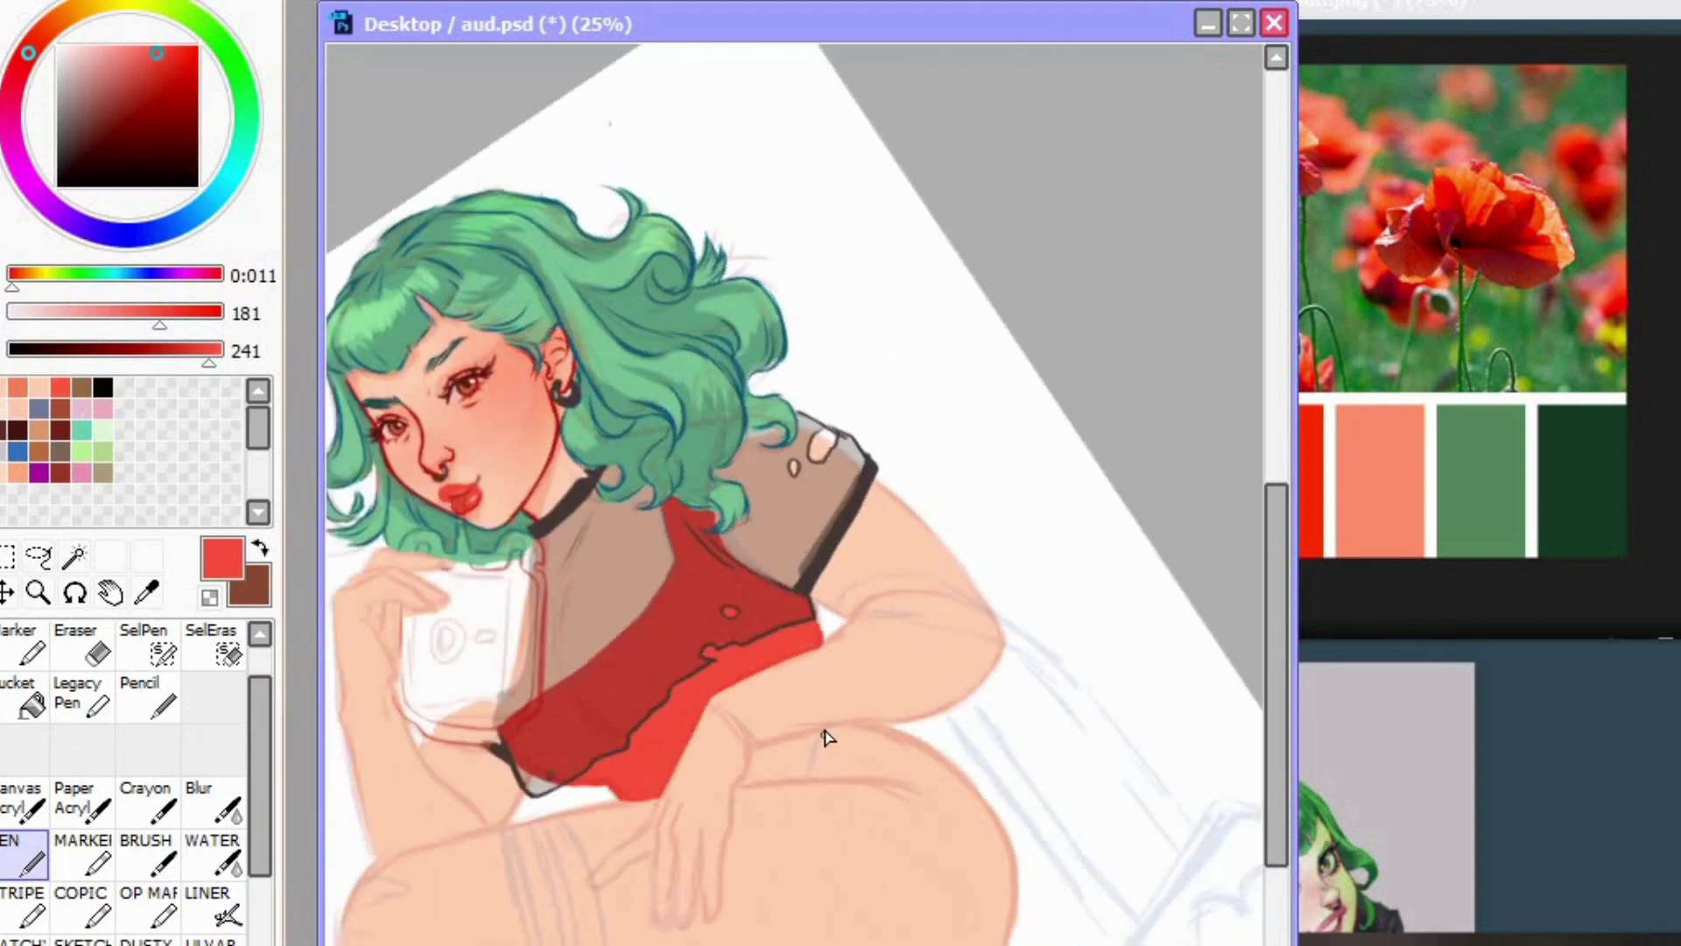
key(Delete)
key(Delete)
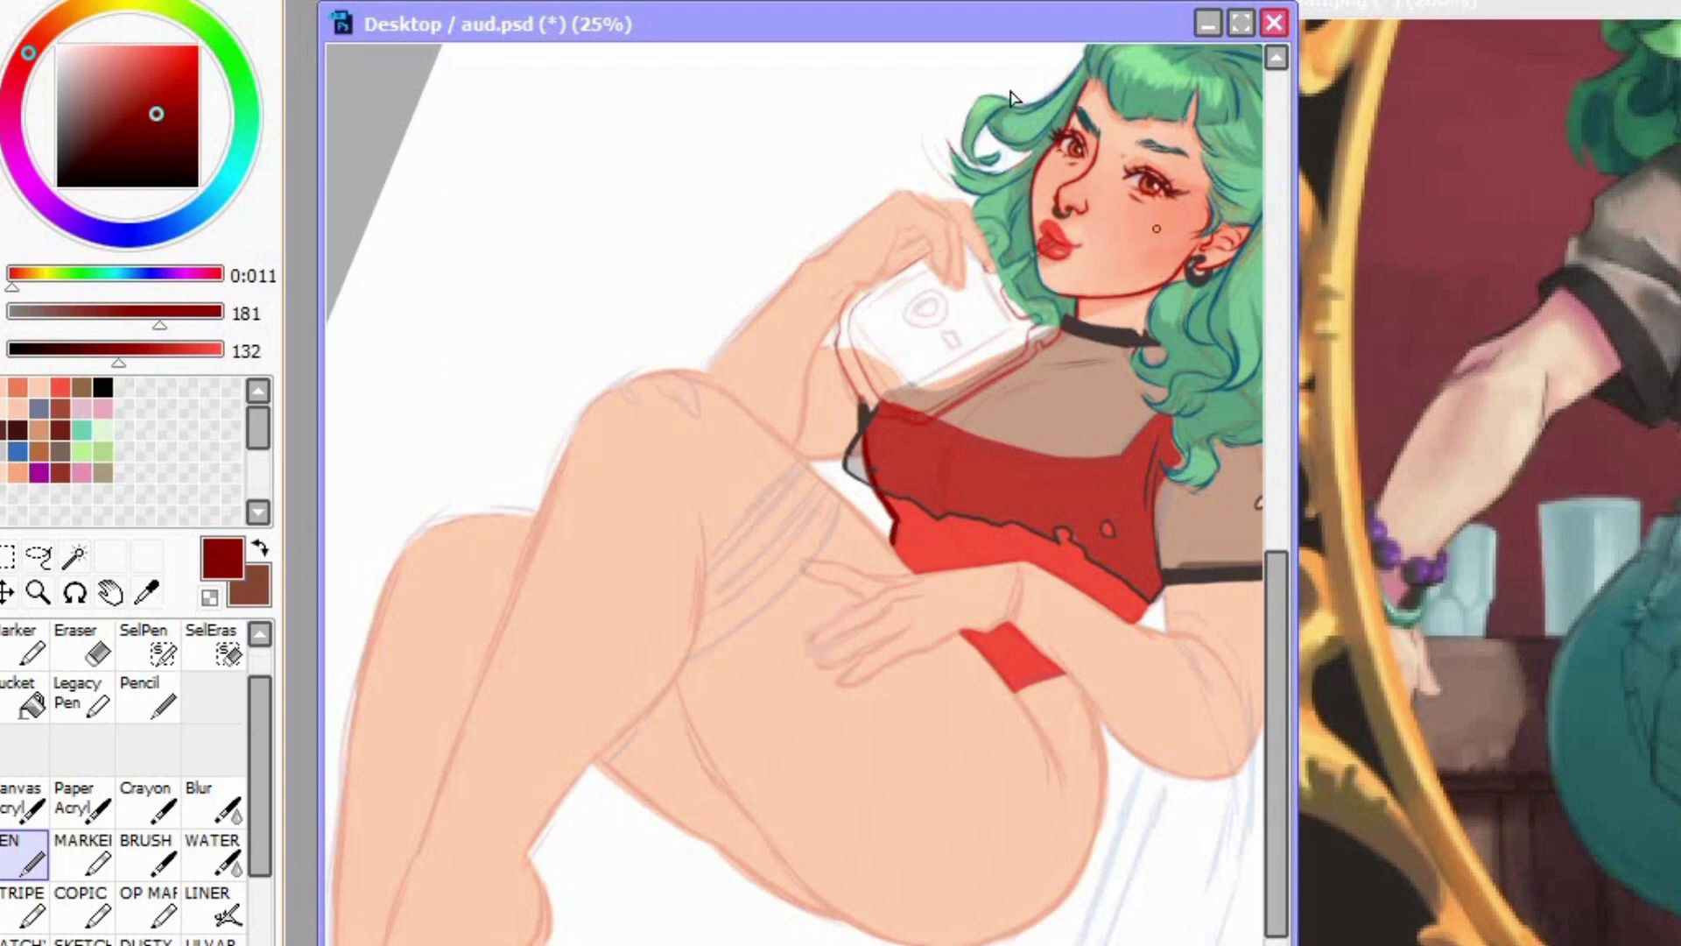
Step: Line the red garment's far side, neckline, strap and waist edges in dark red
key(Delete)
key(Delete)
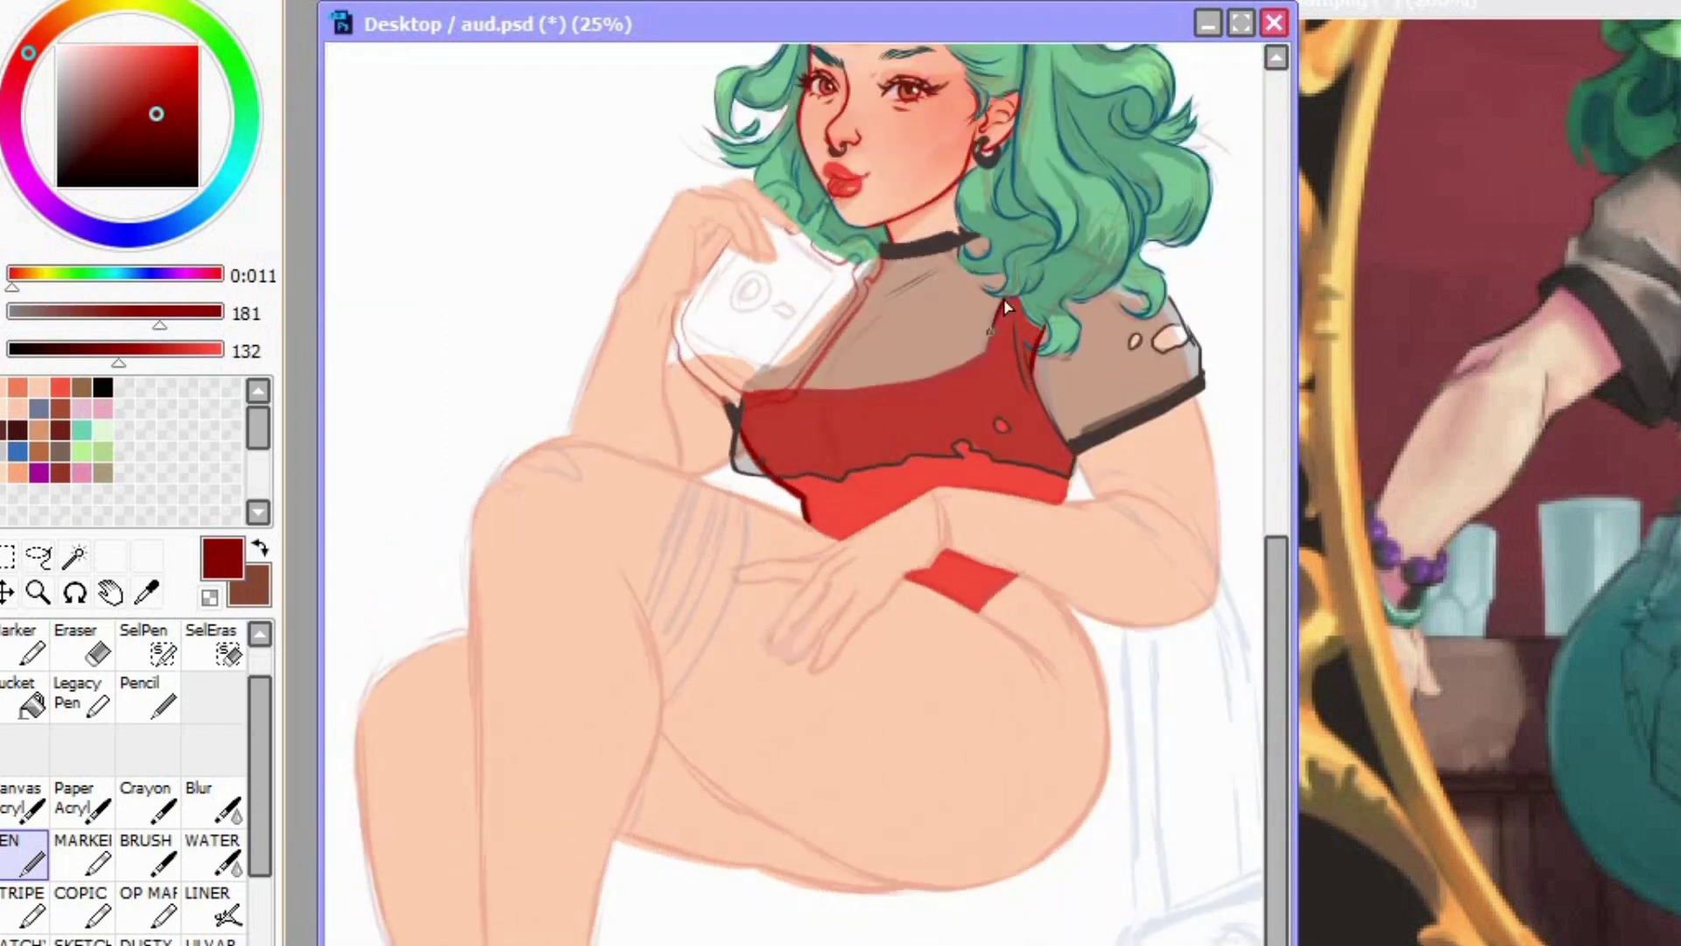
key(Delete)
key(Delete)
key(Delete)
key(Delete)
key(Delete)
key(Delete)
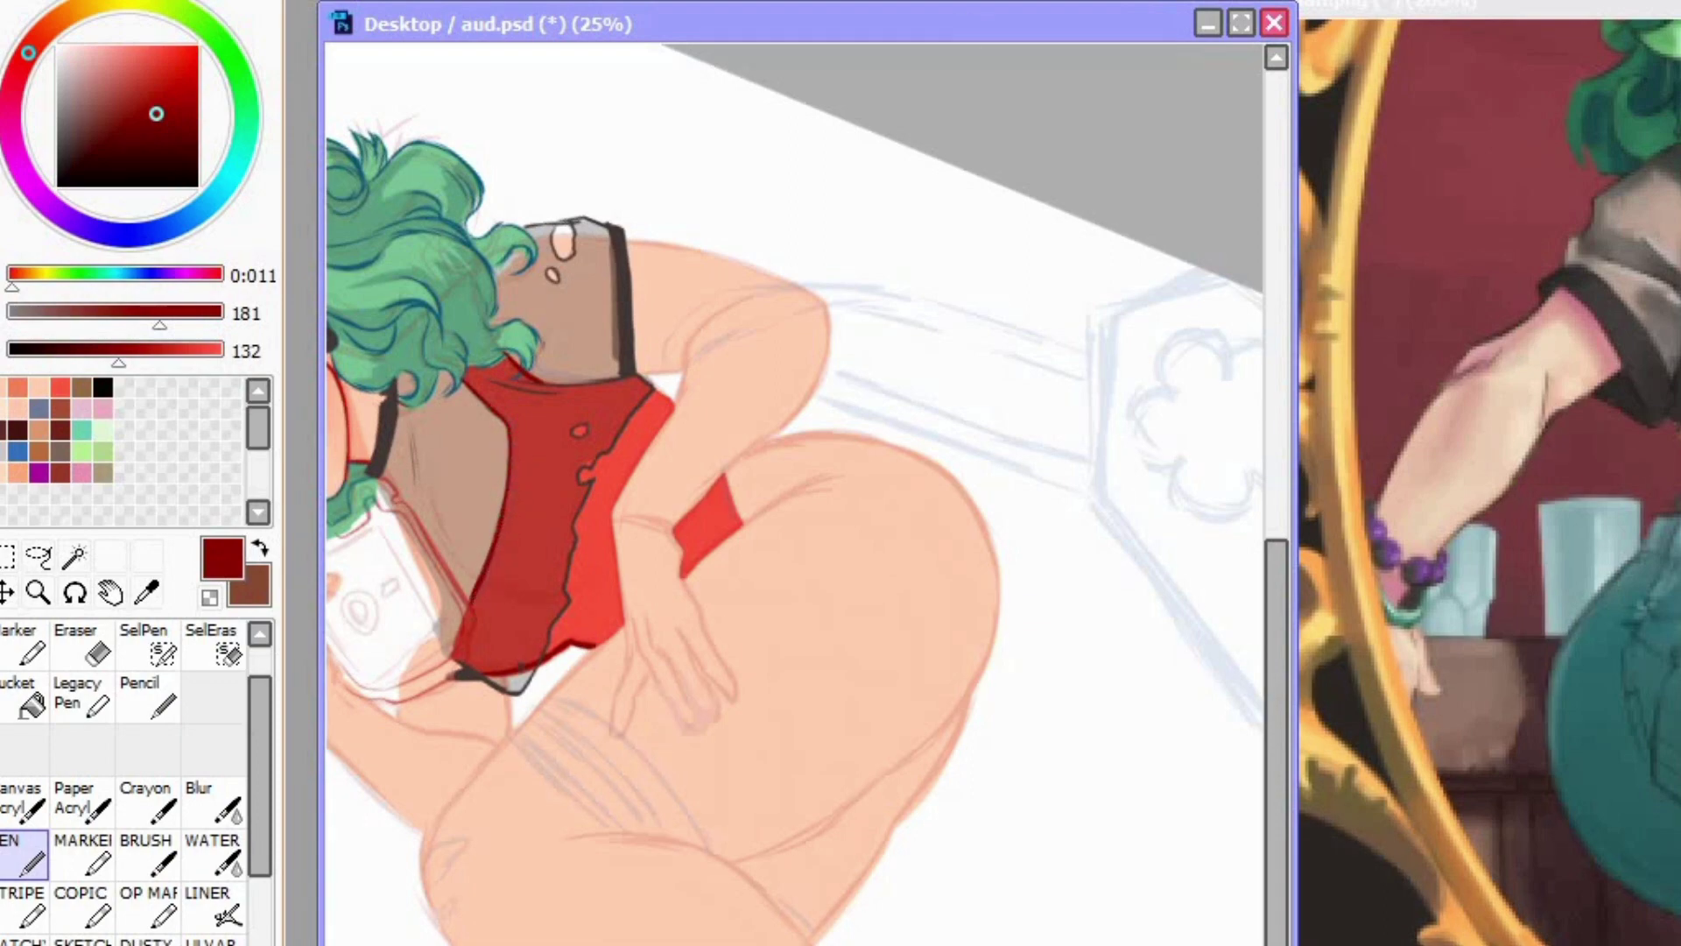
key(Home)
key(Delete)
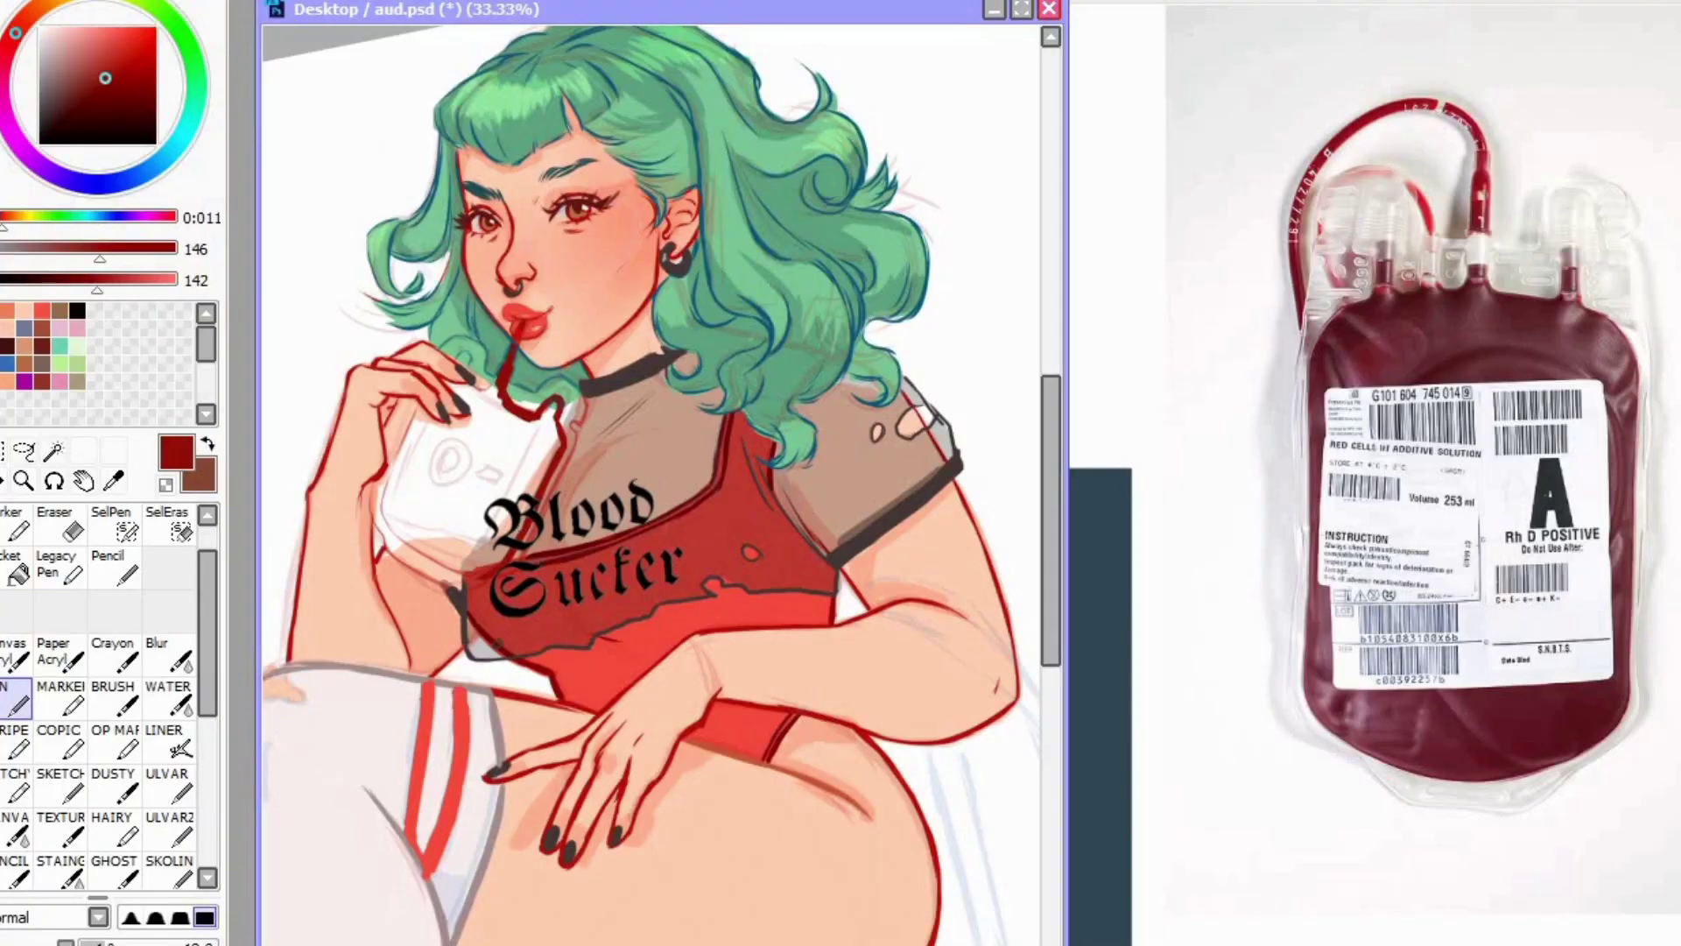
Step: Outline the blood bag's contents in dark red and fill the shape with the same colour
key(Delete)
key(Delete)
key(Delete)
mouse_move(491, 701)
mouse_down()
mouse_move(388, 570)
mouse_move(366, 604)
mouse_move(422, 742)
mouse_up()
click(17, 569)
click(398, 674)
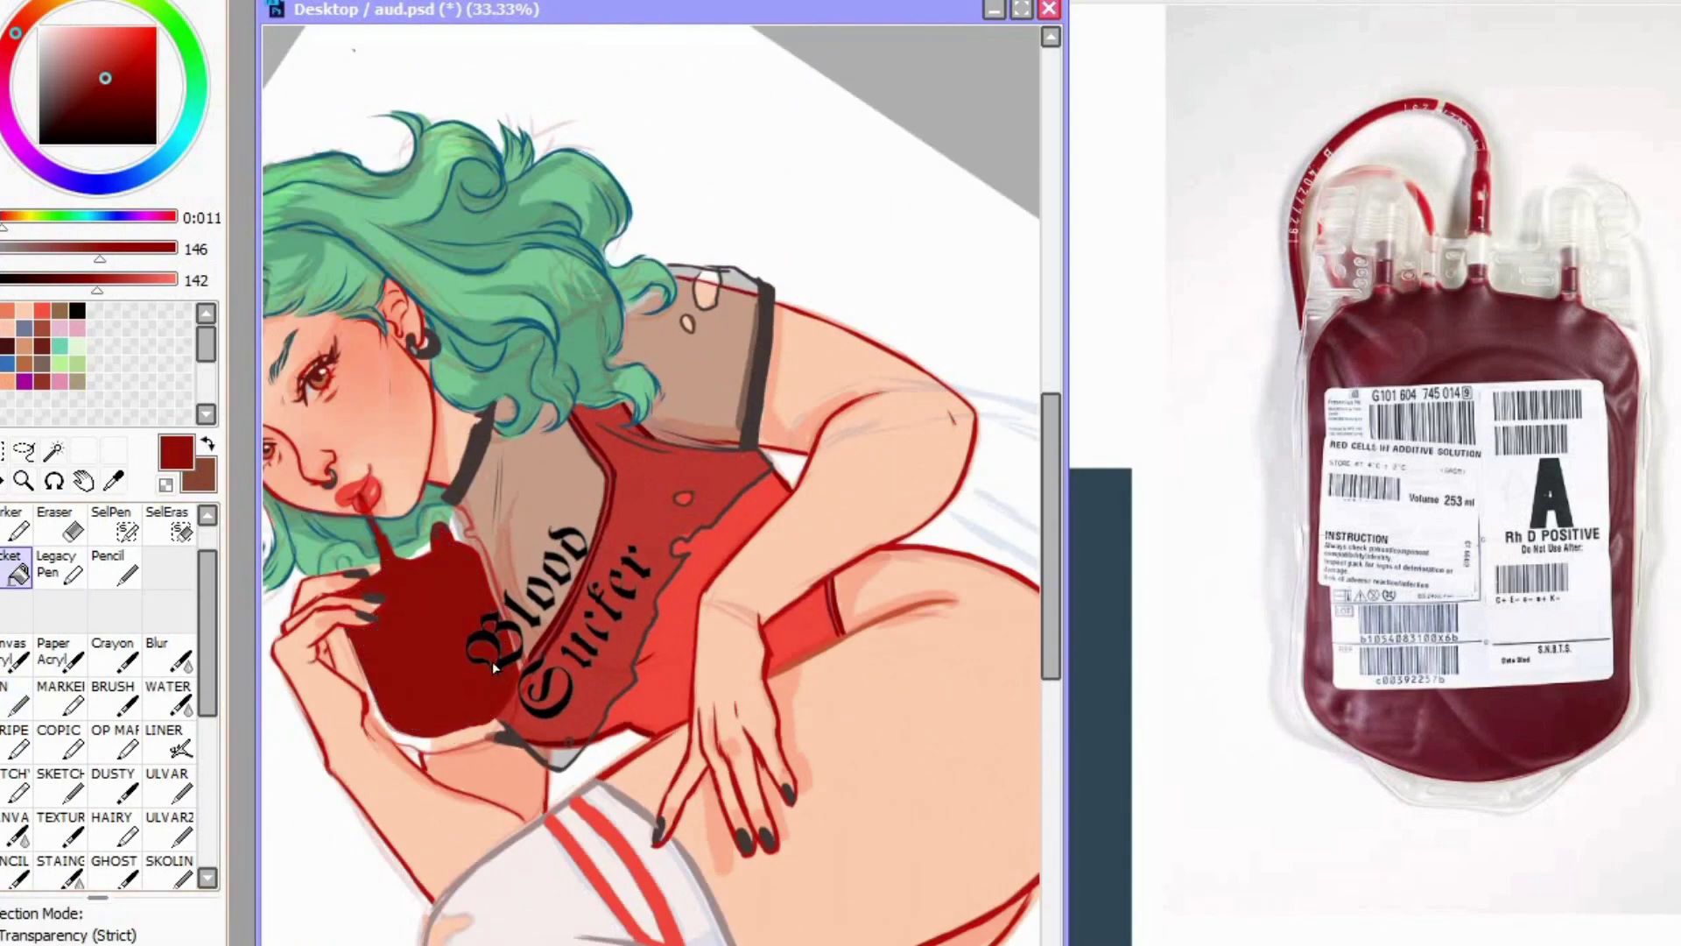
Step: Paint a small dark red port on top of the blood bag, just above the fingertips
key(Home)
click(16, 699)
drag(519, 321, 513, 341)
Step: Shade the blood bag with a deeper maroon using a large staining brush and clear the selection
click(59, 871)
click(113, 112)
key(])
key(])
key(])
key(])
key(])
key(])
key(])
key(])
key(])
key(])
key(])
key(])
mouse_move(464, 438)
mouse_down()
mouse_move(432, 476)
mouse_move(480, 480)
mouse_move(458, 536)
mouse_up()
key(ctrl+d)
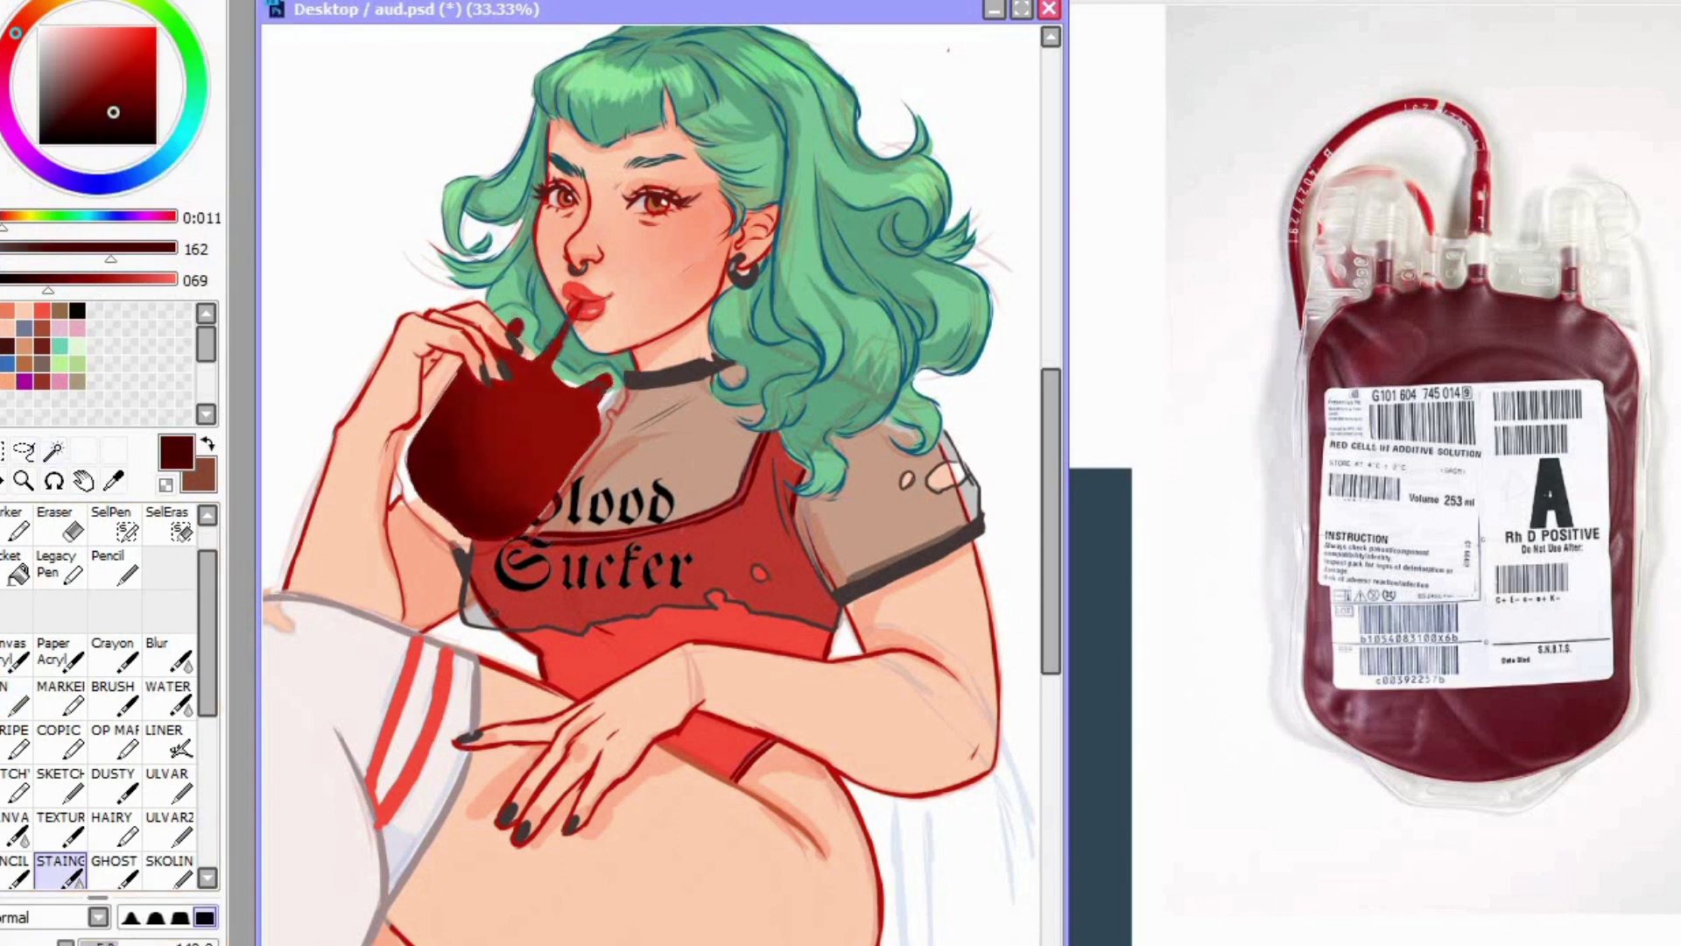
Step: Paint an off-white plastic border around the sides, bottom and upper corner of the blood bag
drag(132, 478, 1514, 490)
click(16, 699)
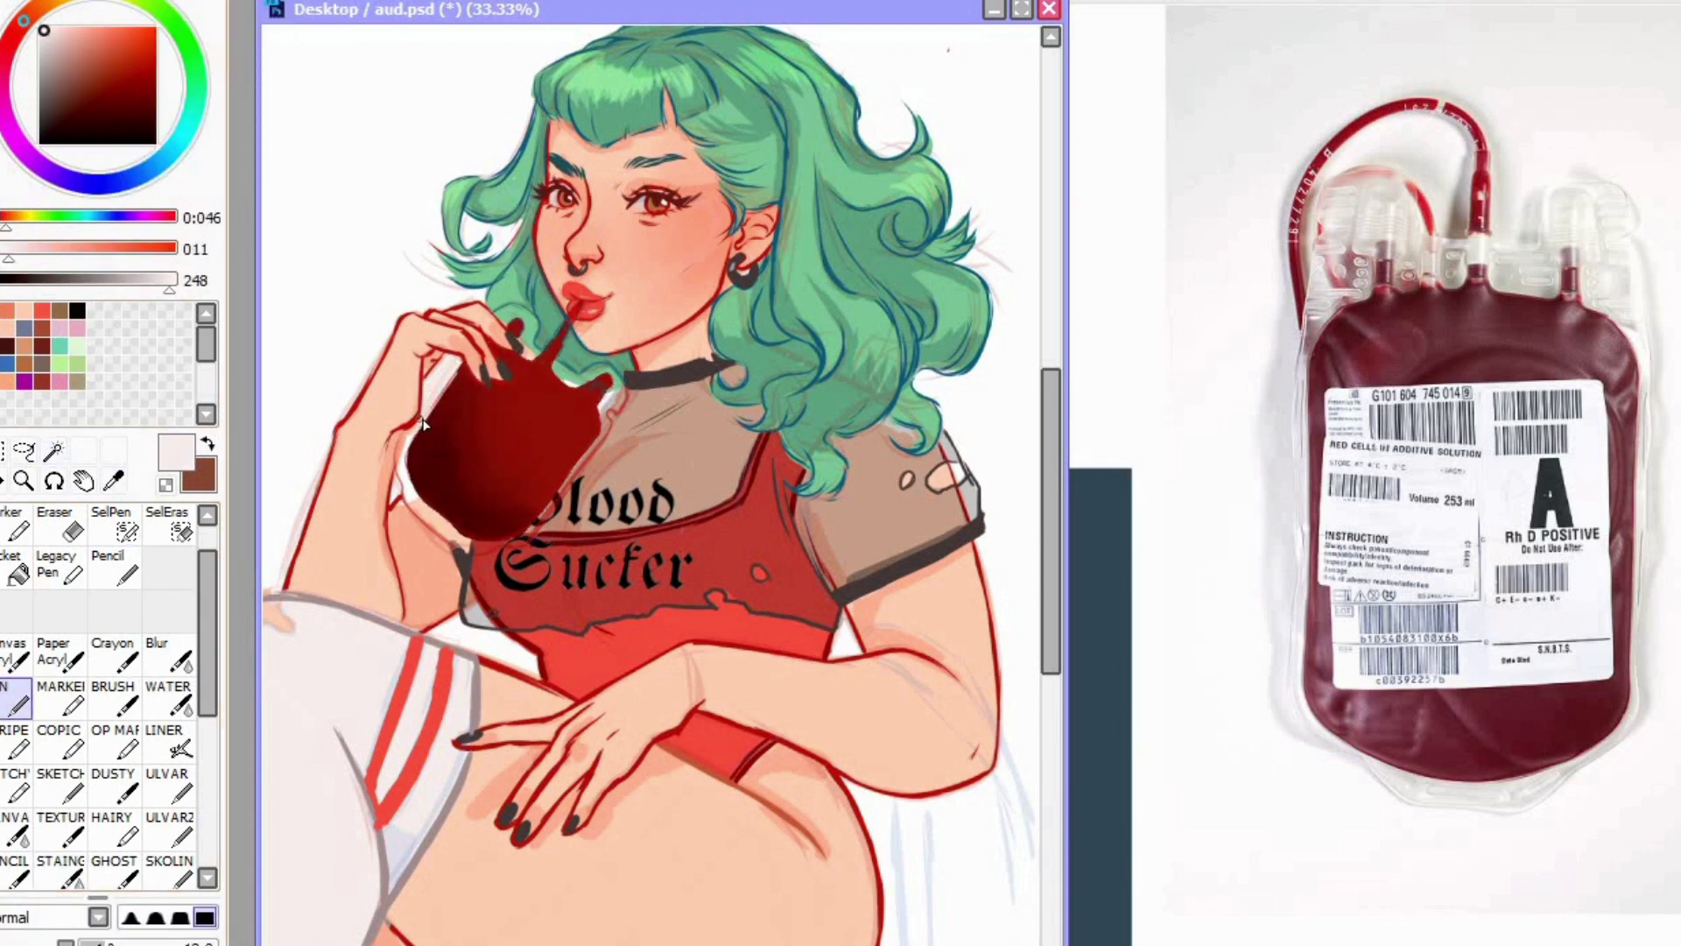
drag(505, 552, 604, 417)
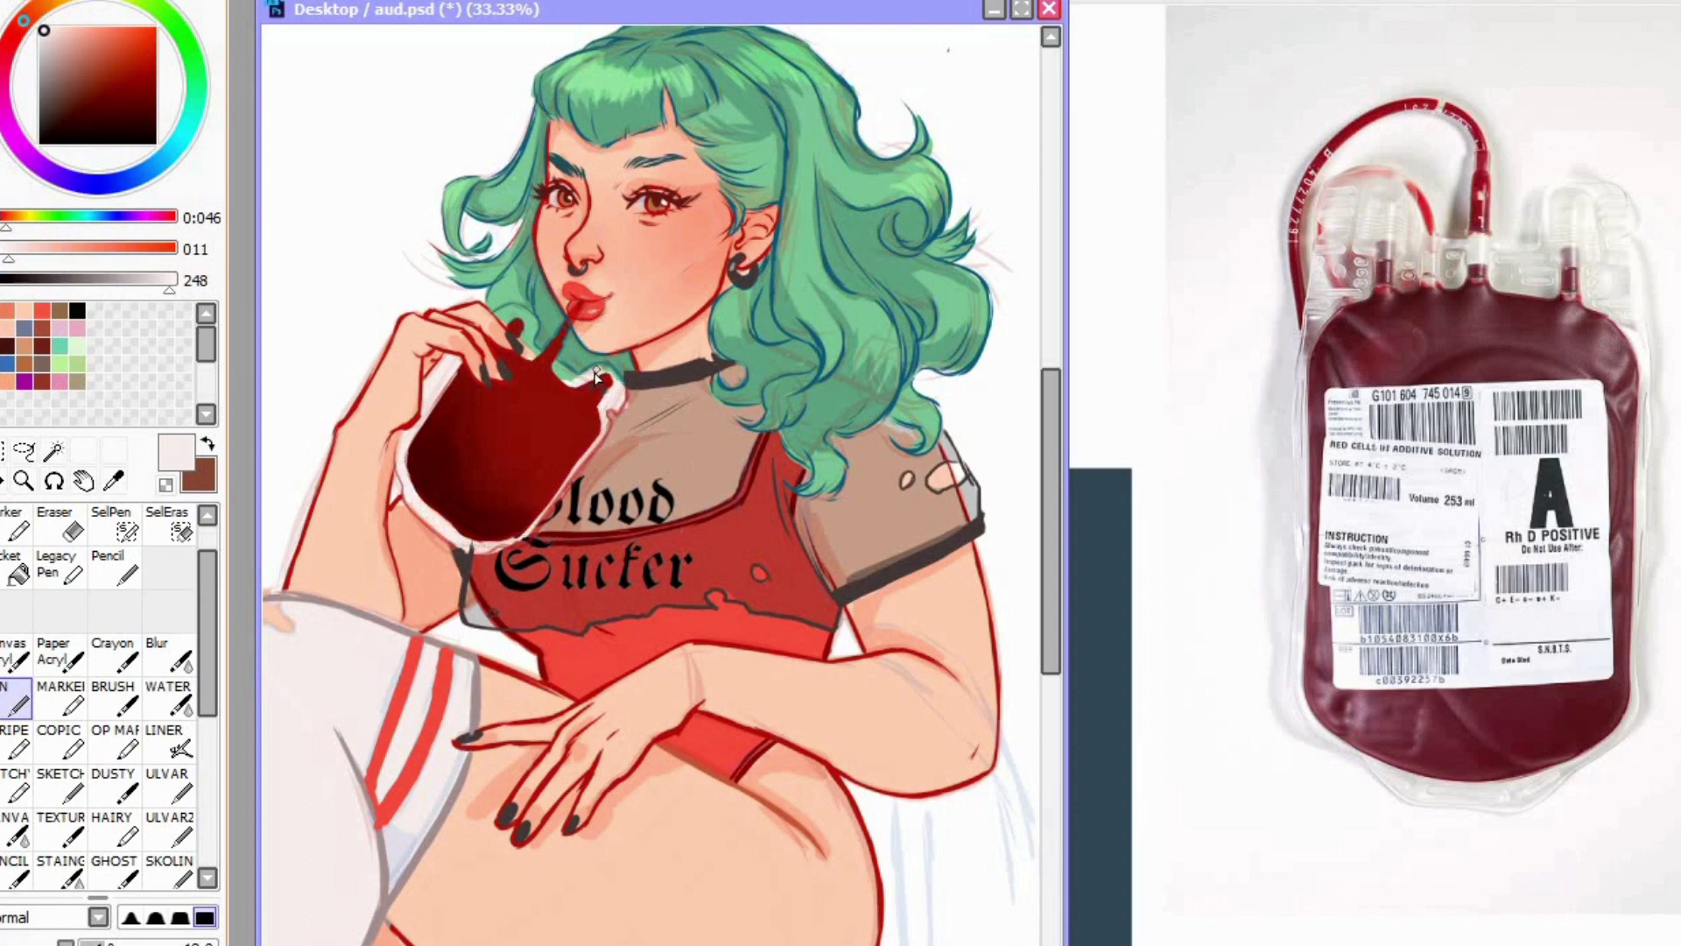
Step: Paint off-white plastic edging around the ports and upper corners of the blood bag
drag(505, 323, 536, 333)
key(Delete)
key(Delete)
key(Delete)
drag(509, 466, 518, 487)
key(End)
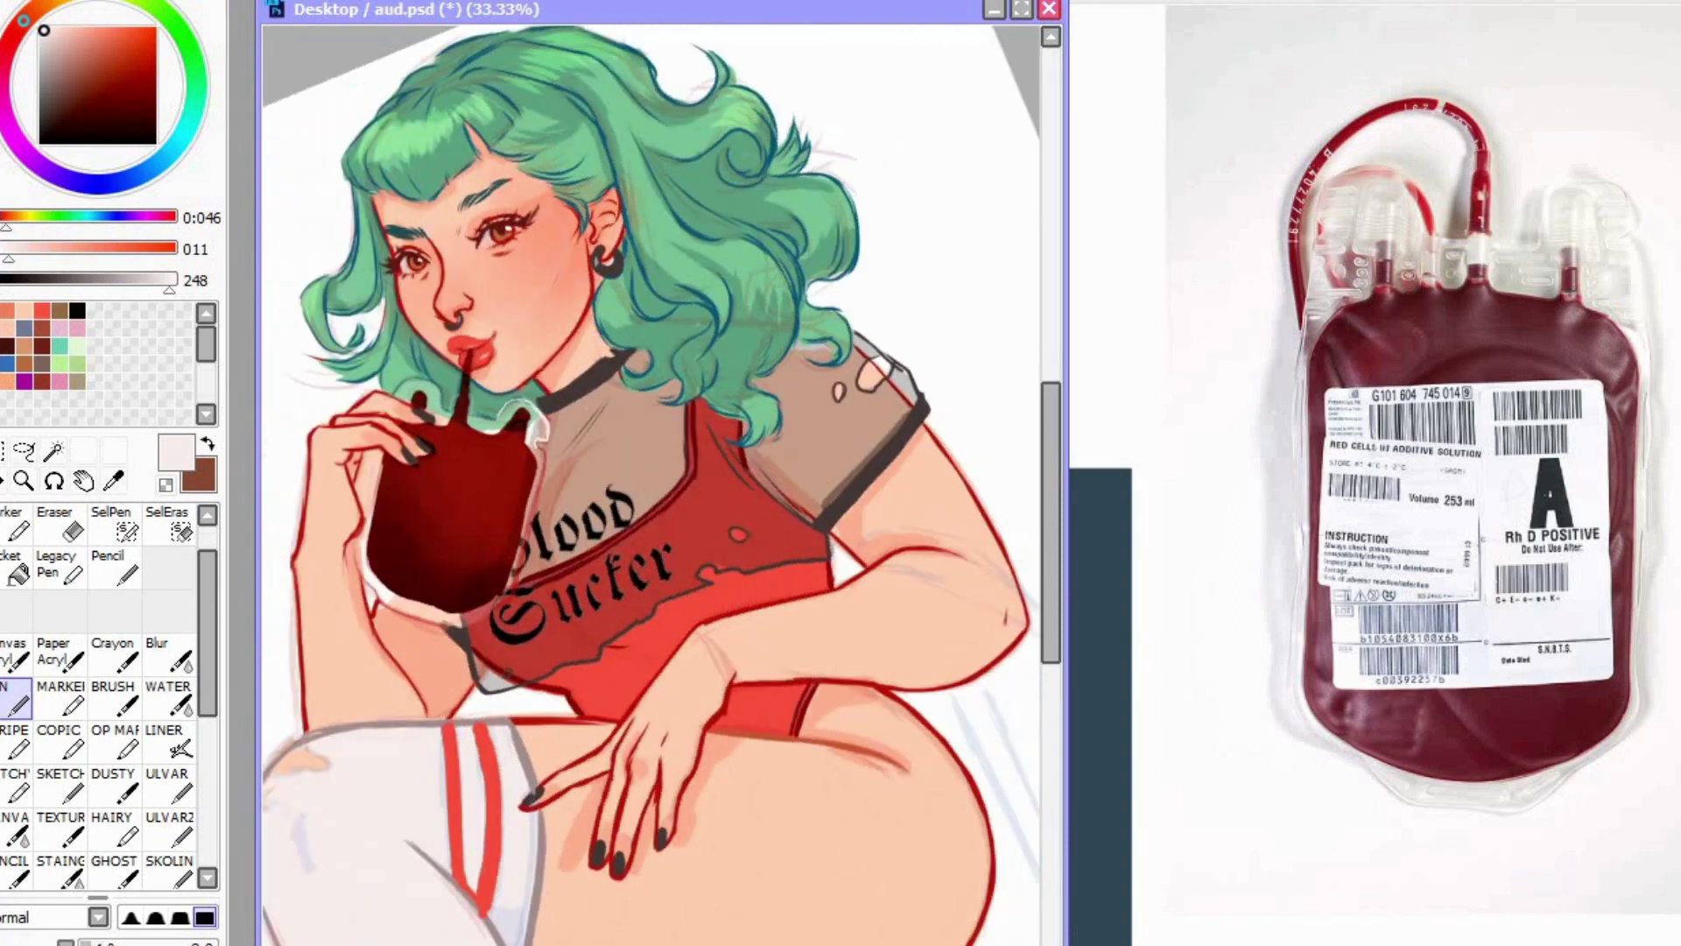
key(End)
key(End)
drag(613, 413, 606, 428)
key(End)
key(Delete)
key(Delete)
key(Delete)
key(Delete)
key(Delete)
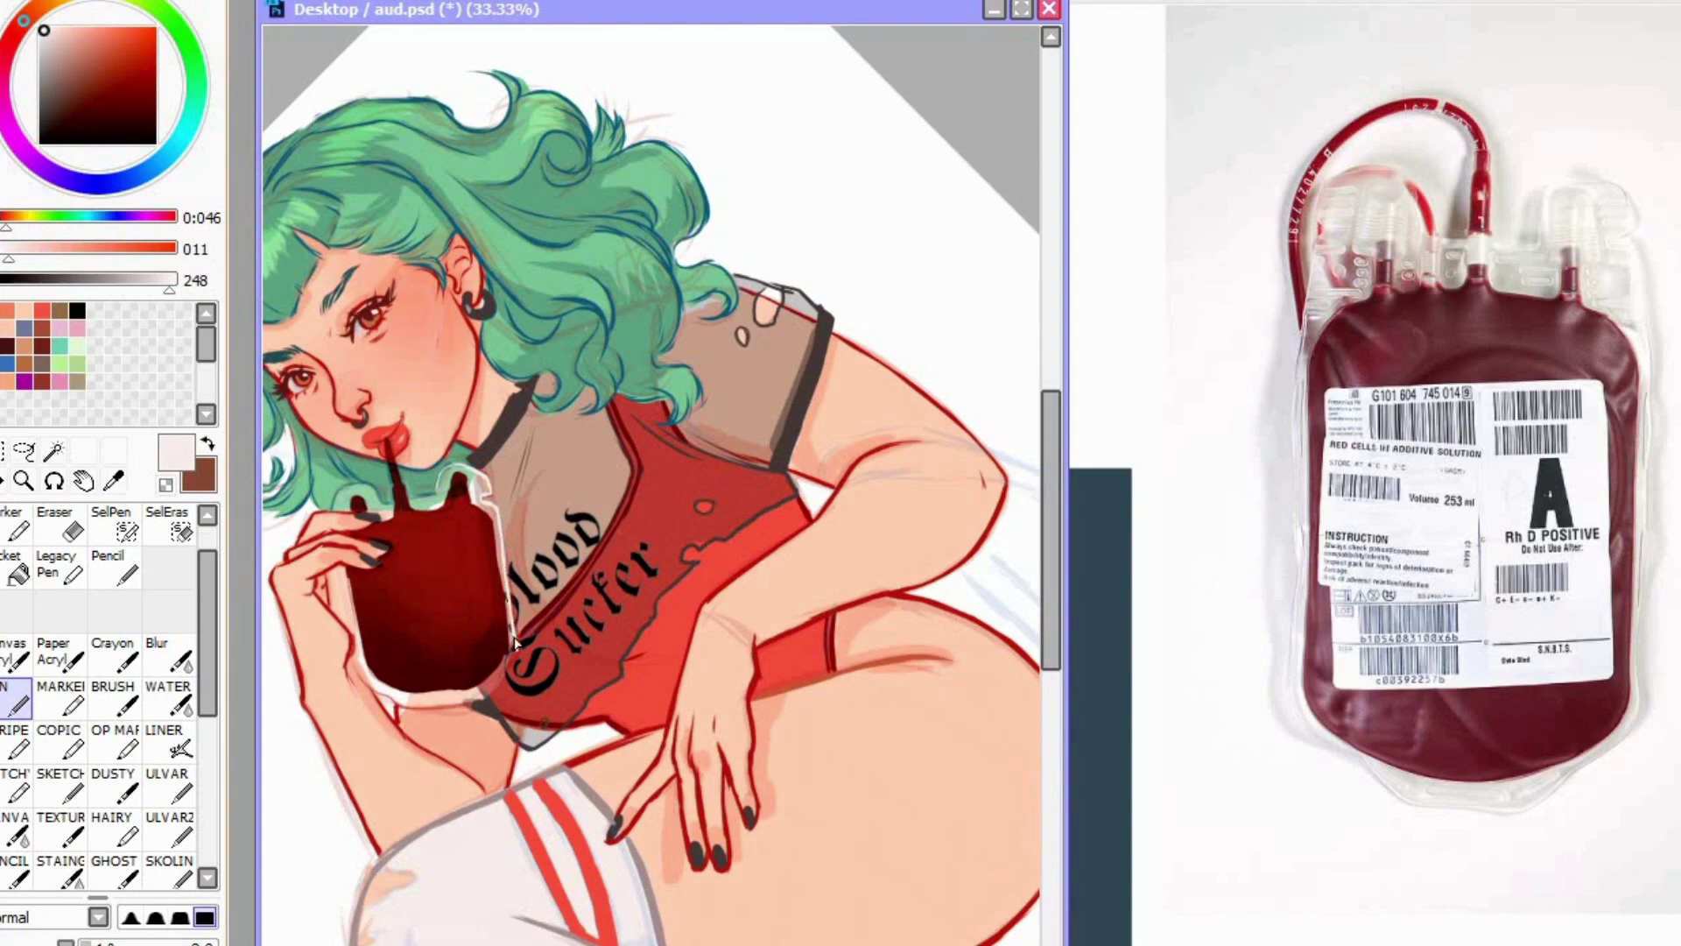
Step: Draw a crisp off-white outline along the side of the blood bag down to its lower corner
drag(515, 644, 526, 694)
key(End)
key(End)
key(End)
key(End)
key(End)
key(End)
key(End)
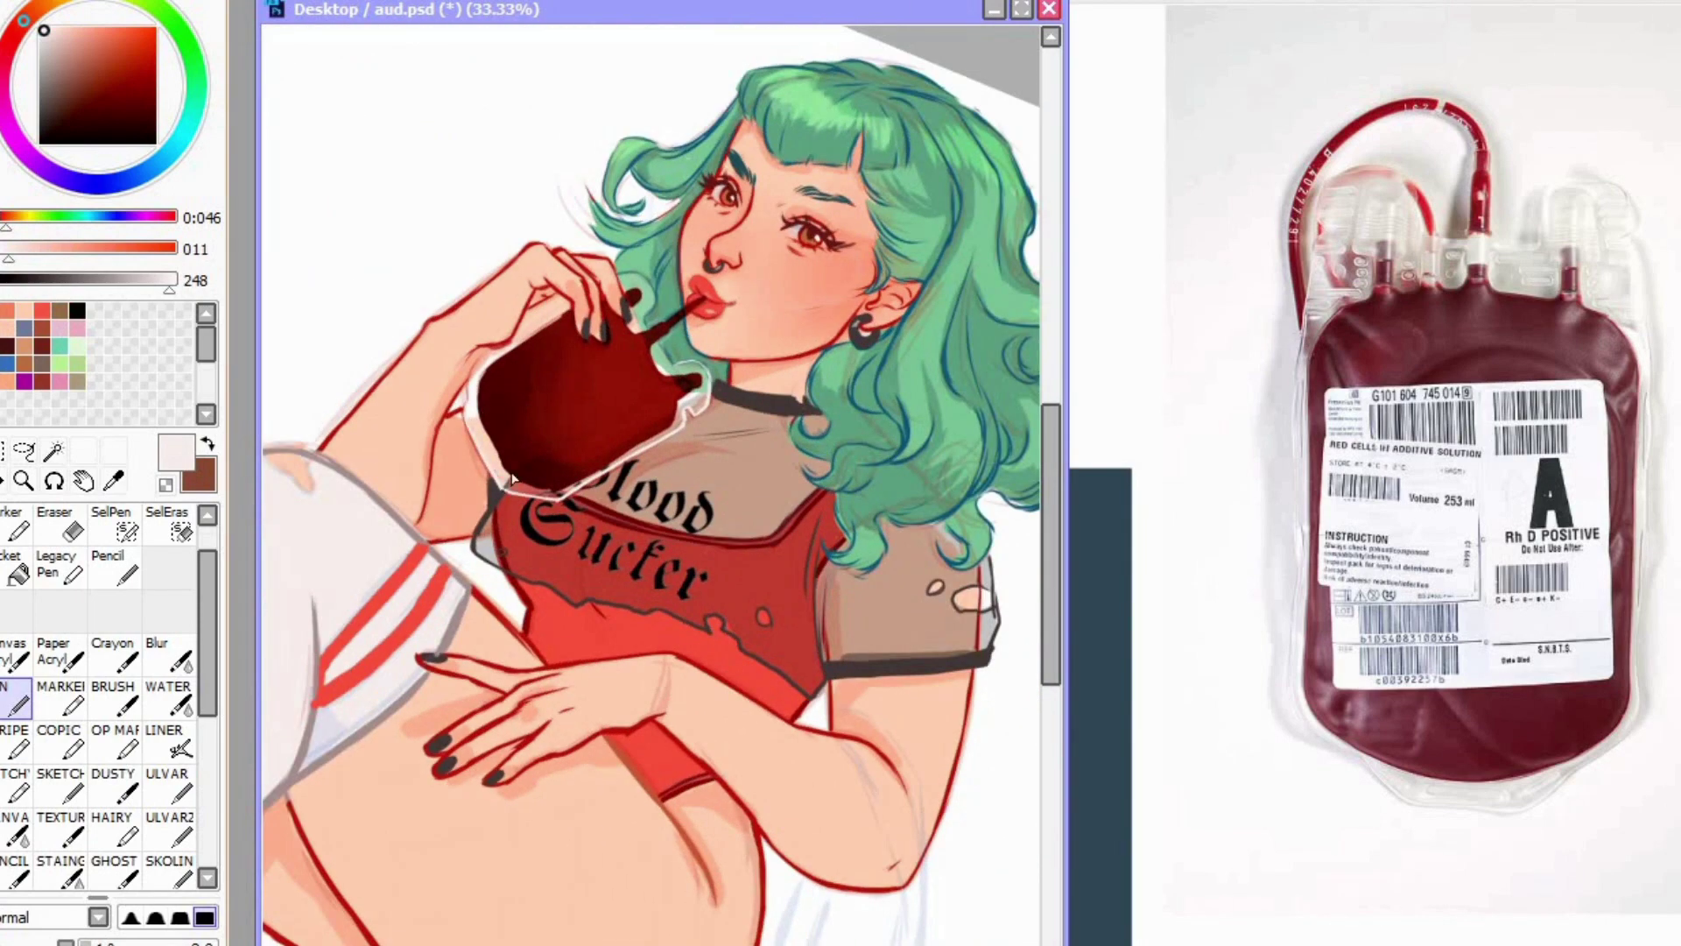
Step: Finish the off-white lower edge and add small glossy highlight shapes across the dark red blood bag
mouse_move(512, 479)
mouse_down()
mouse_move(364, 574)
mouse_move(536, 432)
mouse_up()
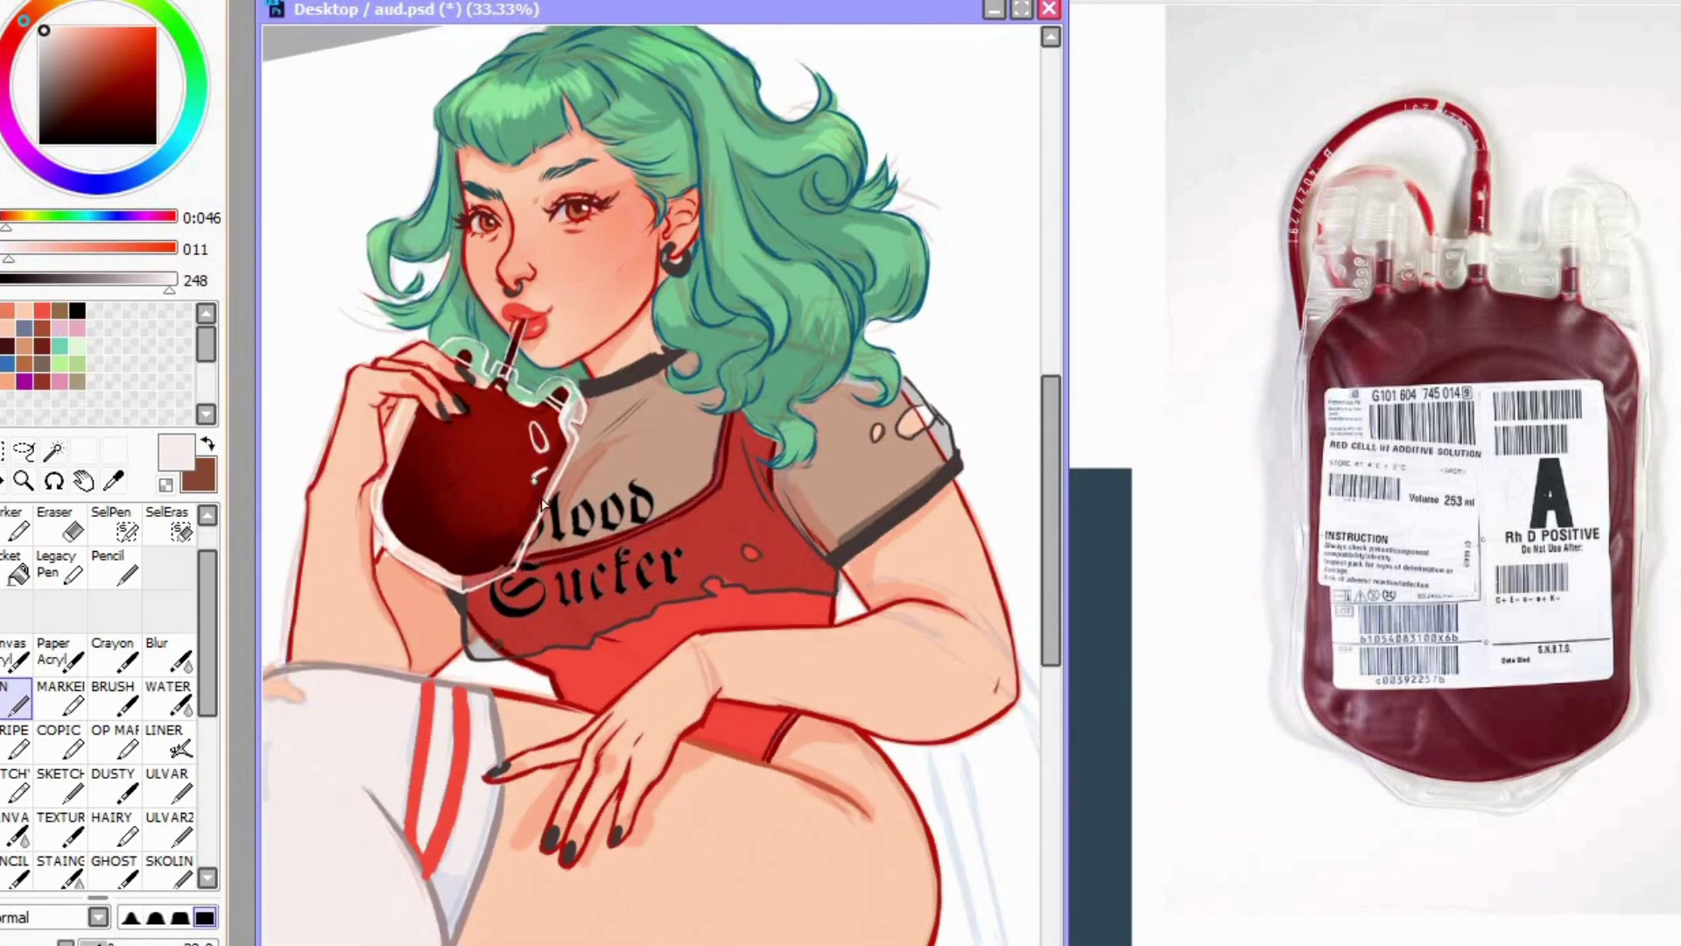
drag(490, 559, 470, 524)
drag(393, 486, 420, 549)
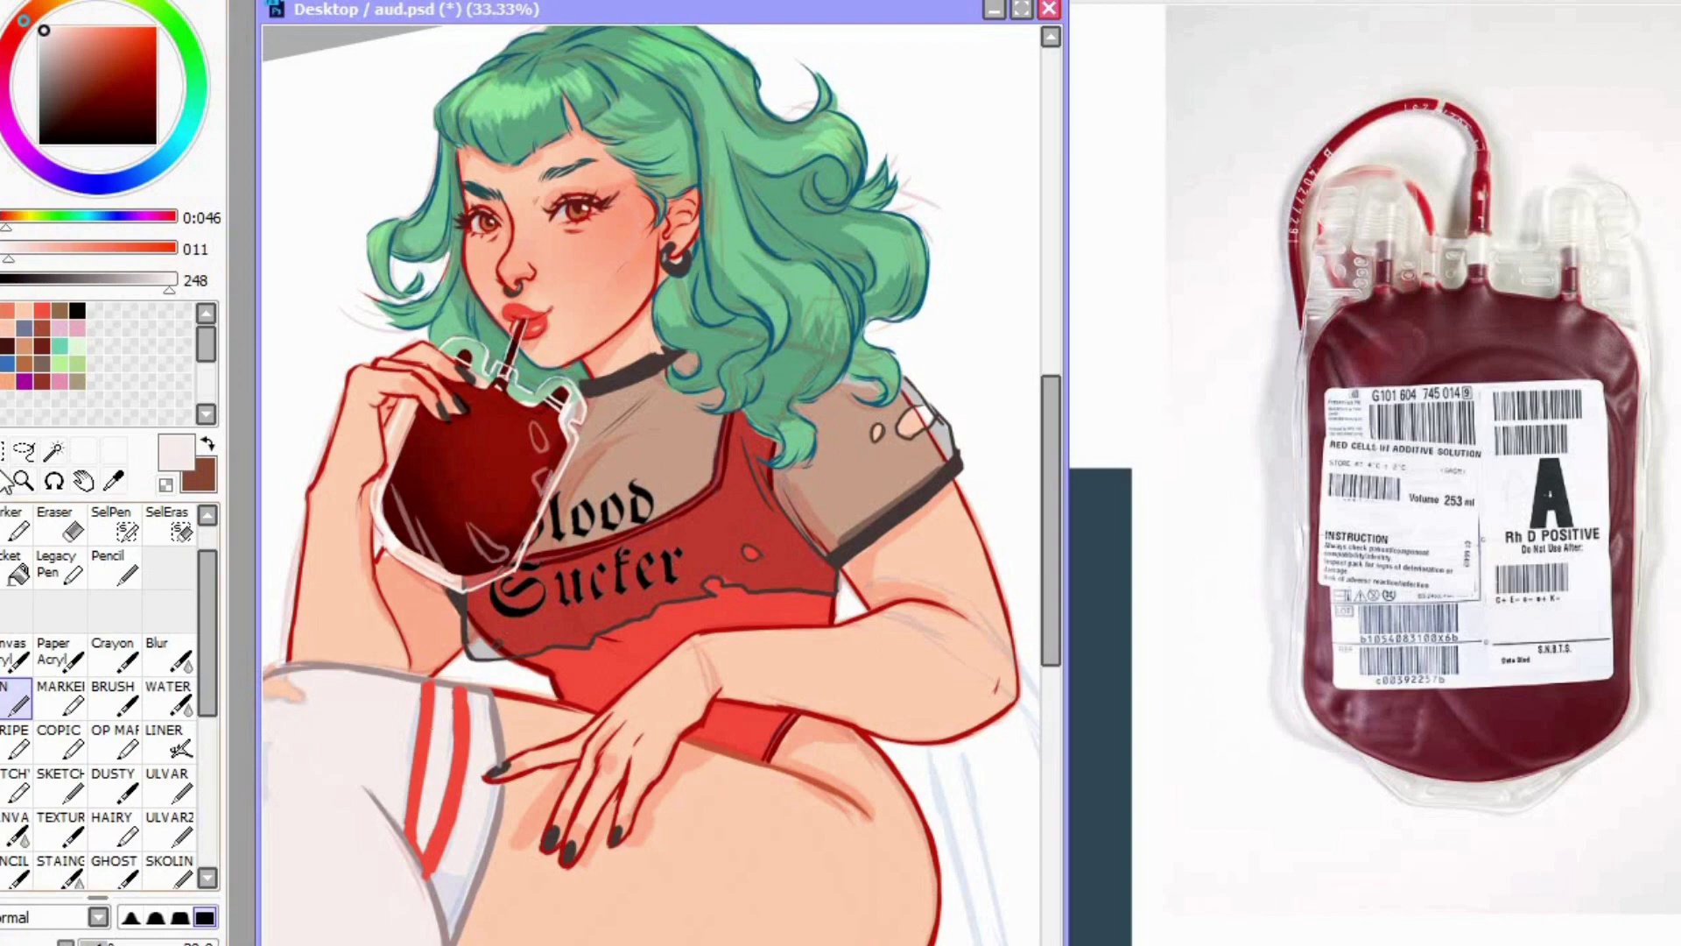
Step: Create an off-white rectangular label beside the figure, then scale, rotate and place it on the blood bag
key(Home)
drag(407, 260, 503, 380)
key(ctrl+t)
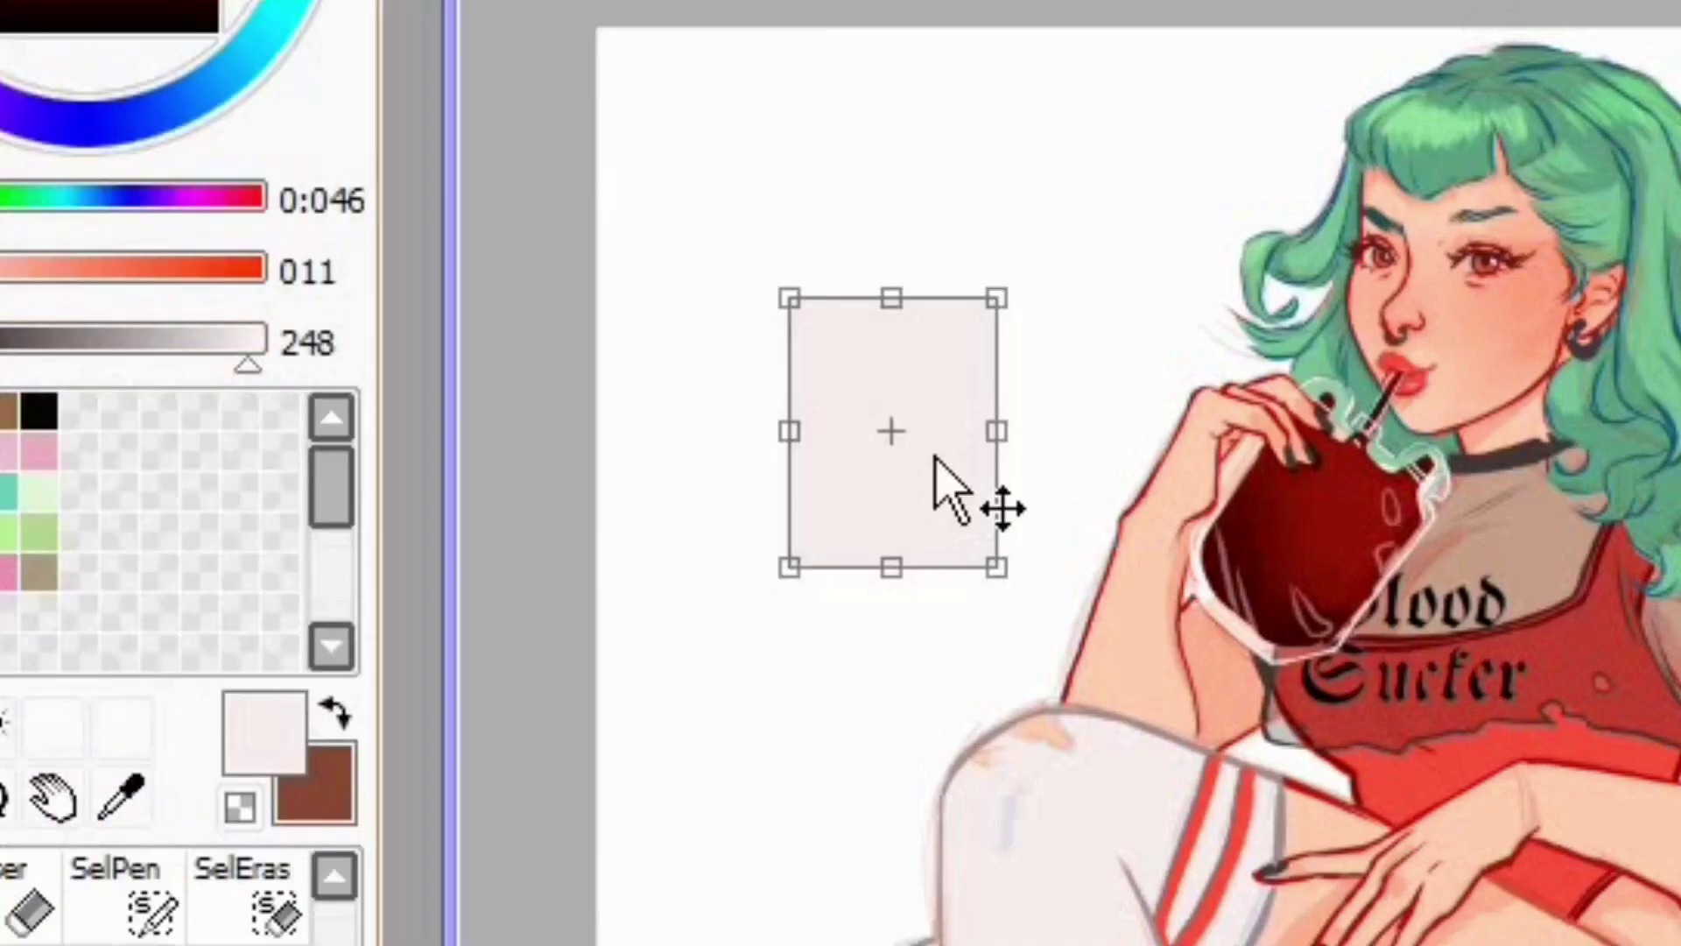
drag(934, 457, 1308, 658)
drag(1370, 499, 1462, 587)
drag(1287, 644, 1327, 548)
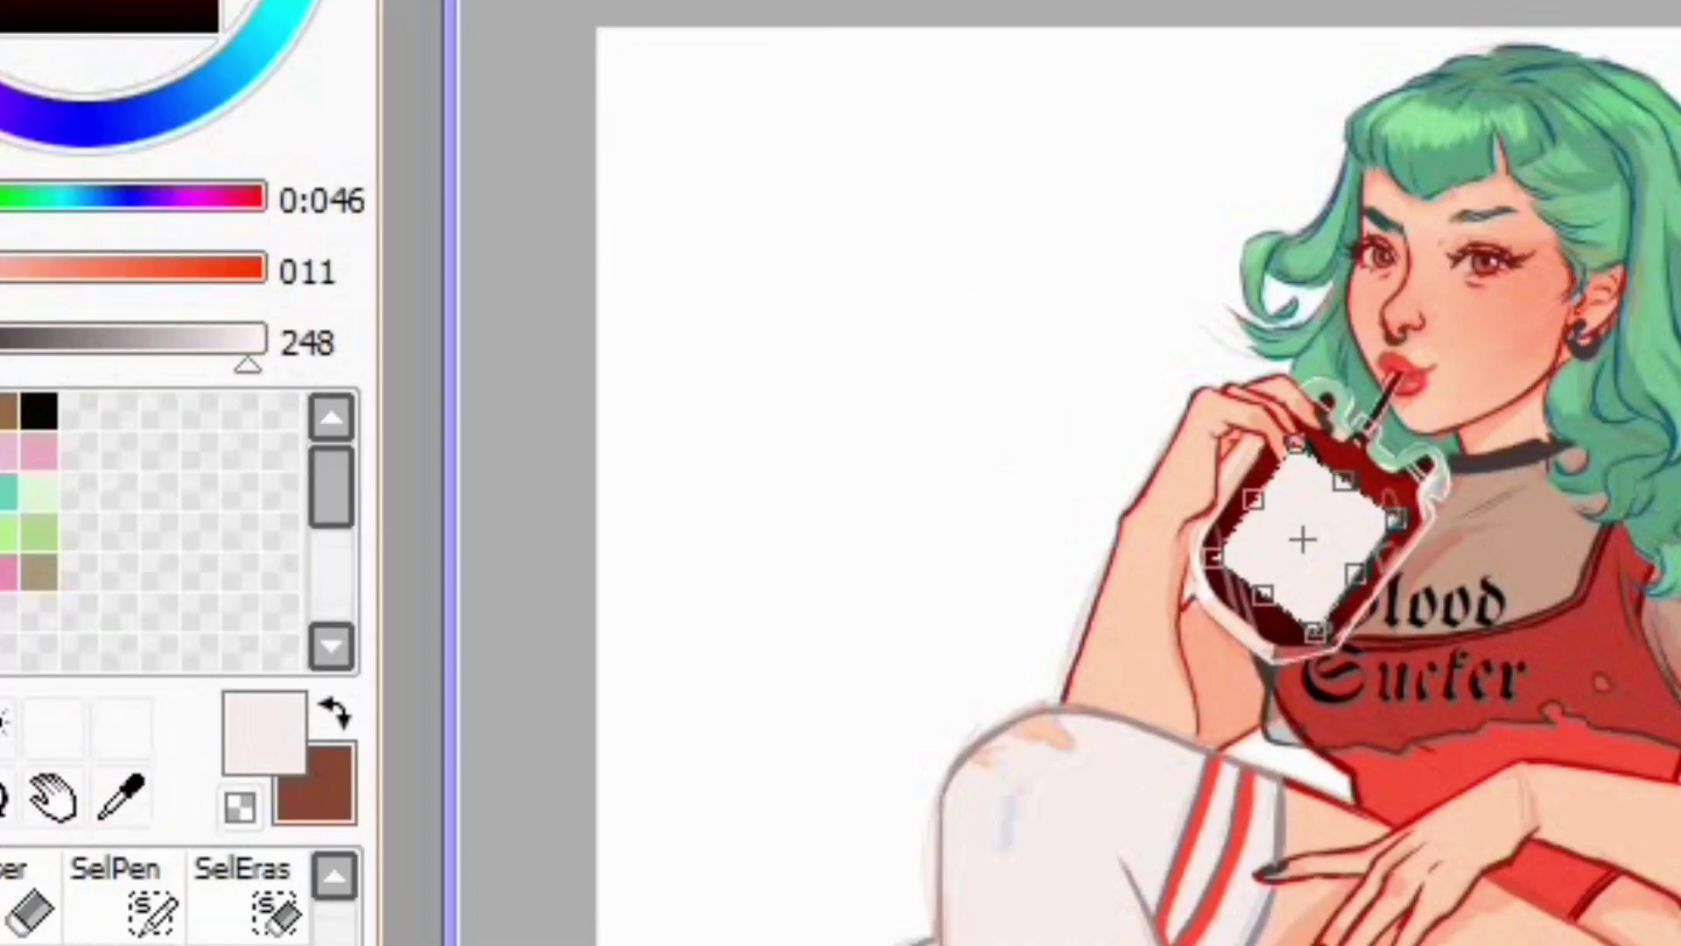
key(Return)
Step: Erase along the edges of the label to tidy its shape on the blood bag
key(Page_Up)
key(e)
drag(1406, 208, 1420, 262)
drag(1253, 175, 1283, 127)
drag(1172, 247, 1226, 357)
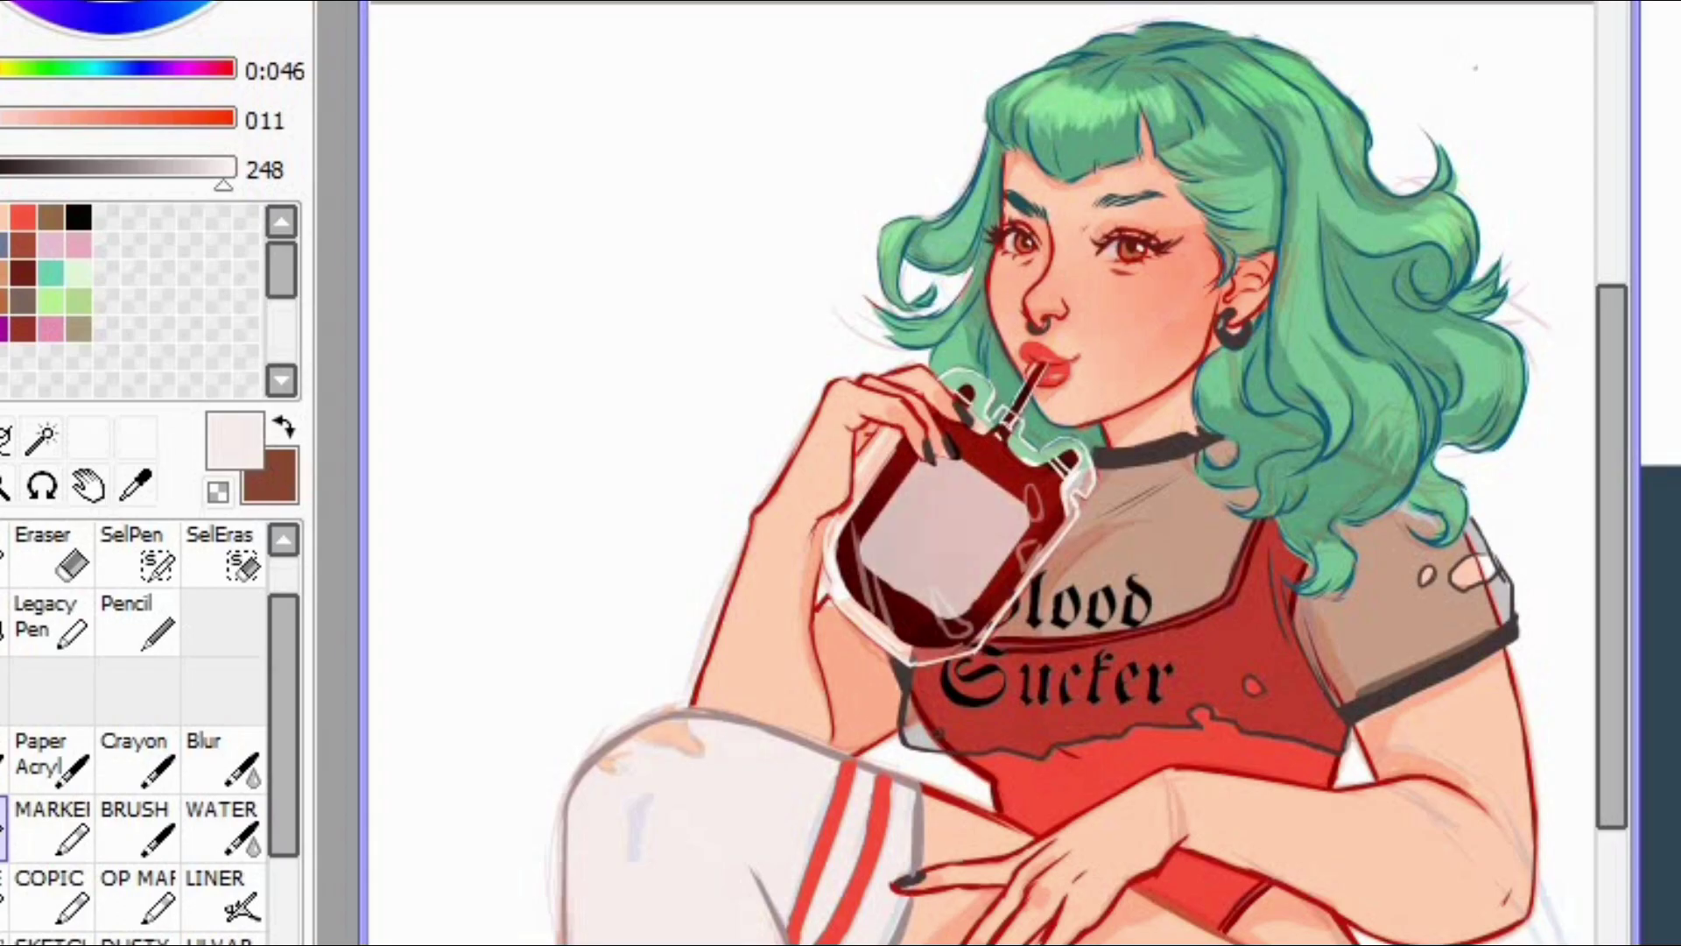
Step: Paint a dark grey striped barcode within a rectangular selection beside the figure, then shrink and rotate it to the label's tilt
drag(500, 165, 751, 242)
click(136, 487)
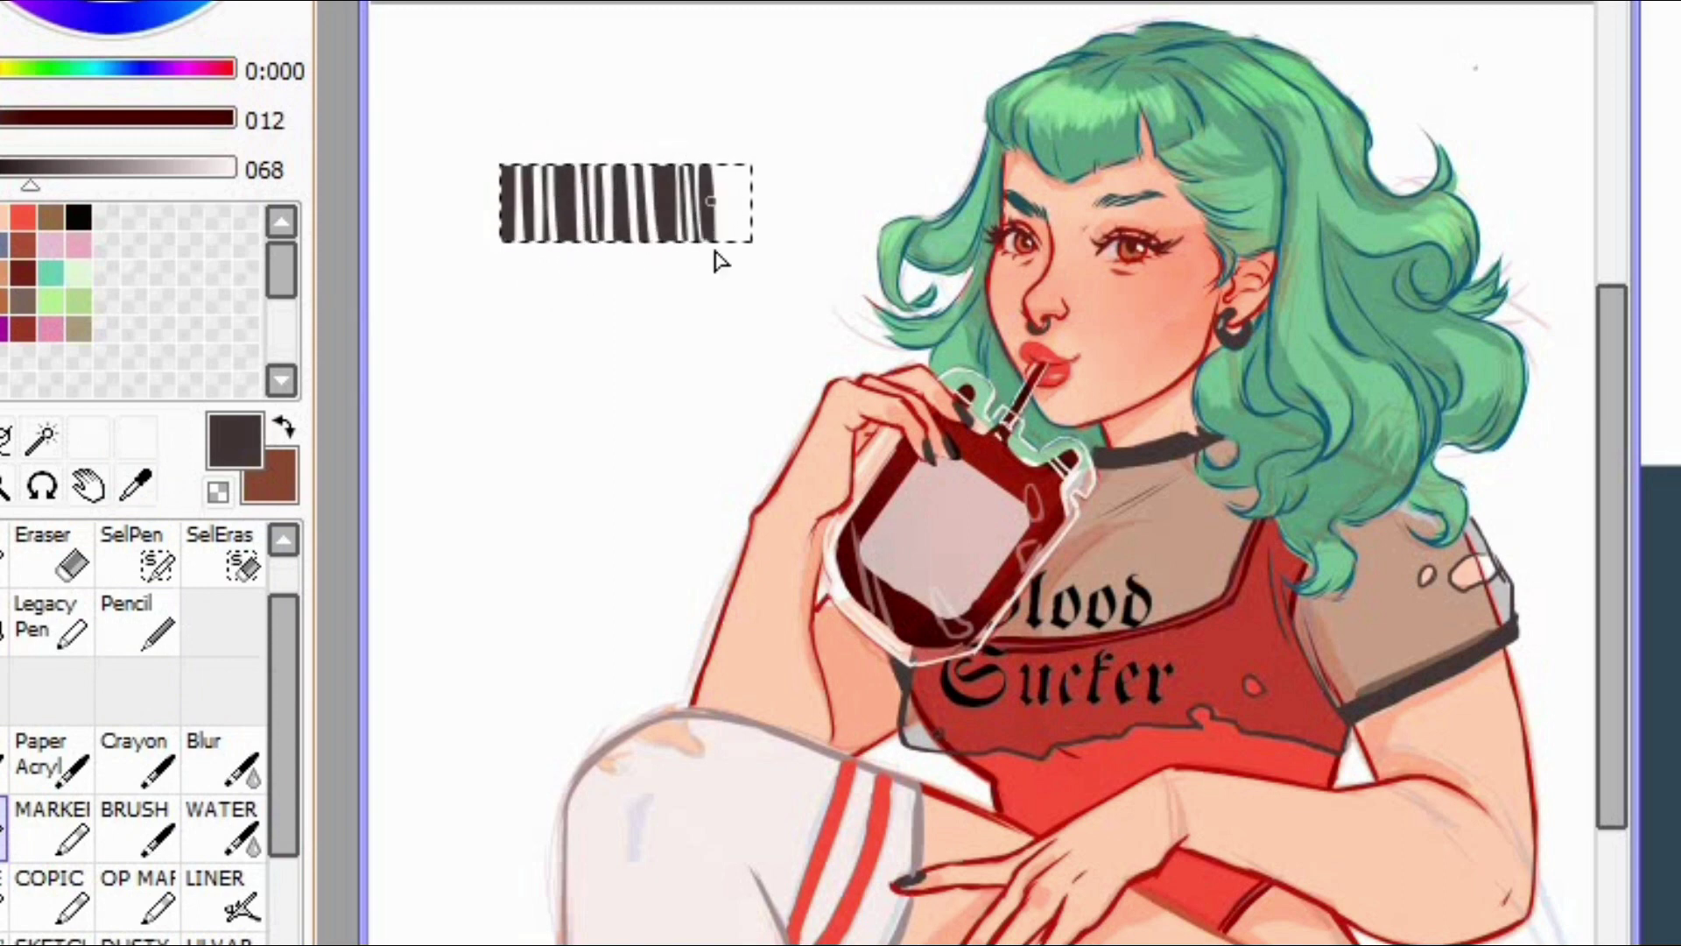
key(ctrl+t)
drag(698, 175, 700, 219)
drag(534, 108, 570, 156)
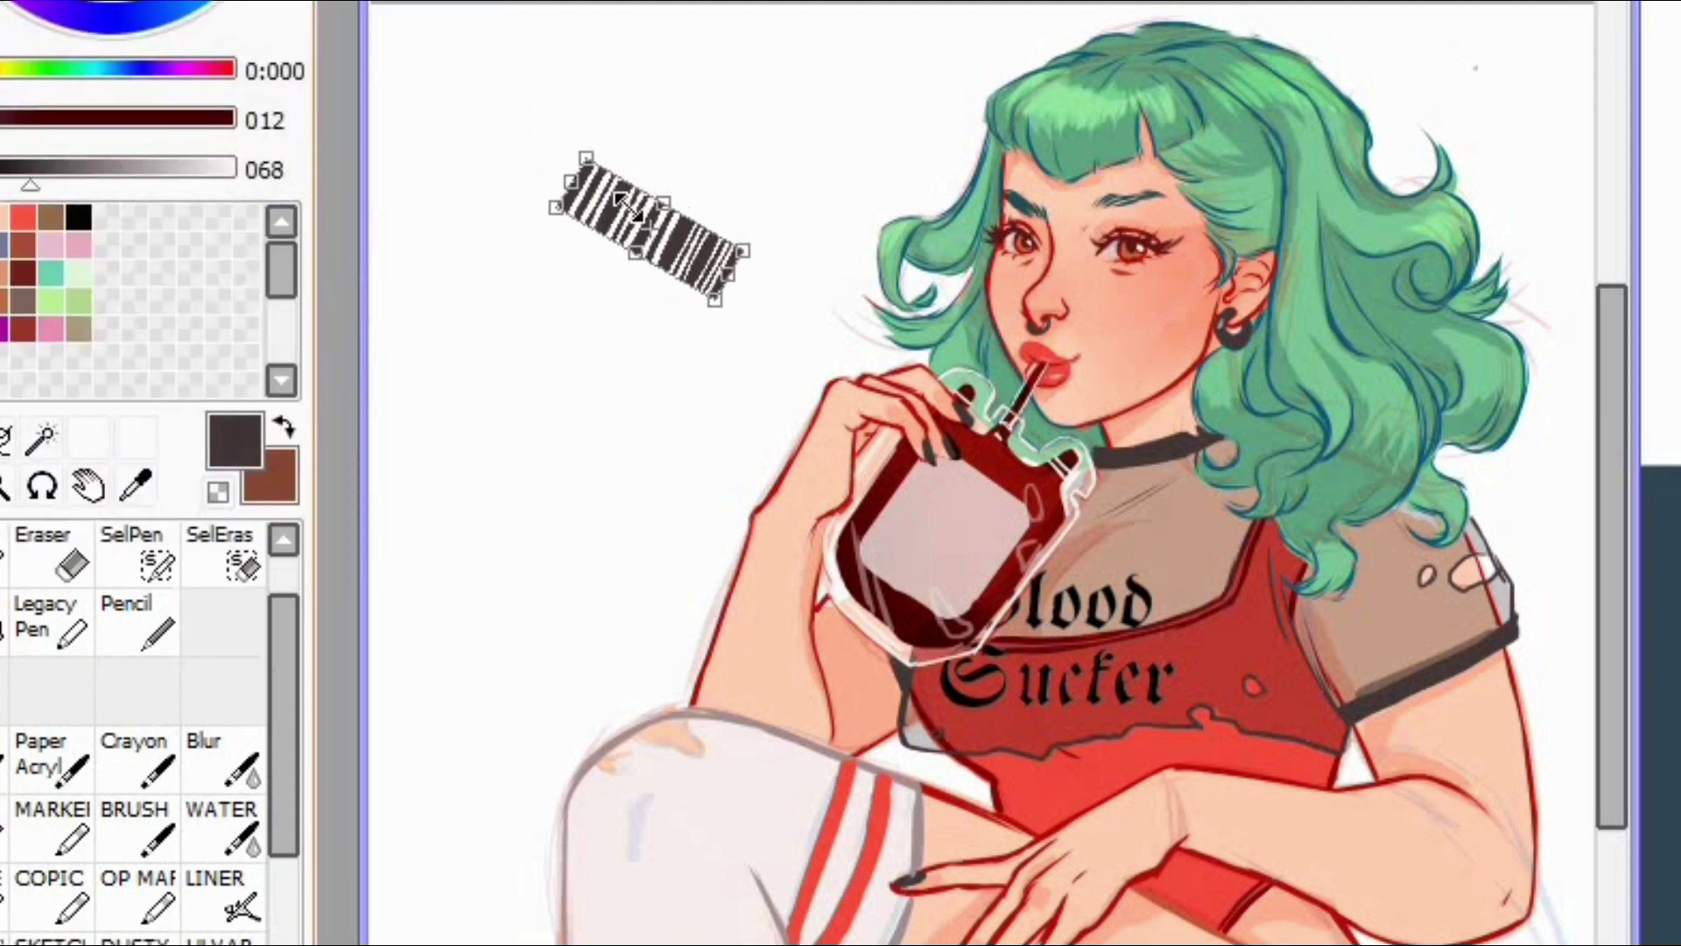
key(Return)
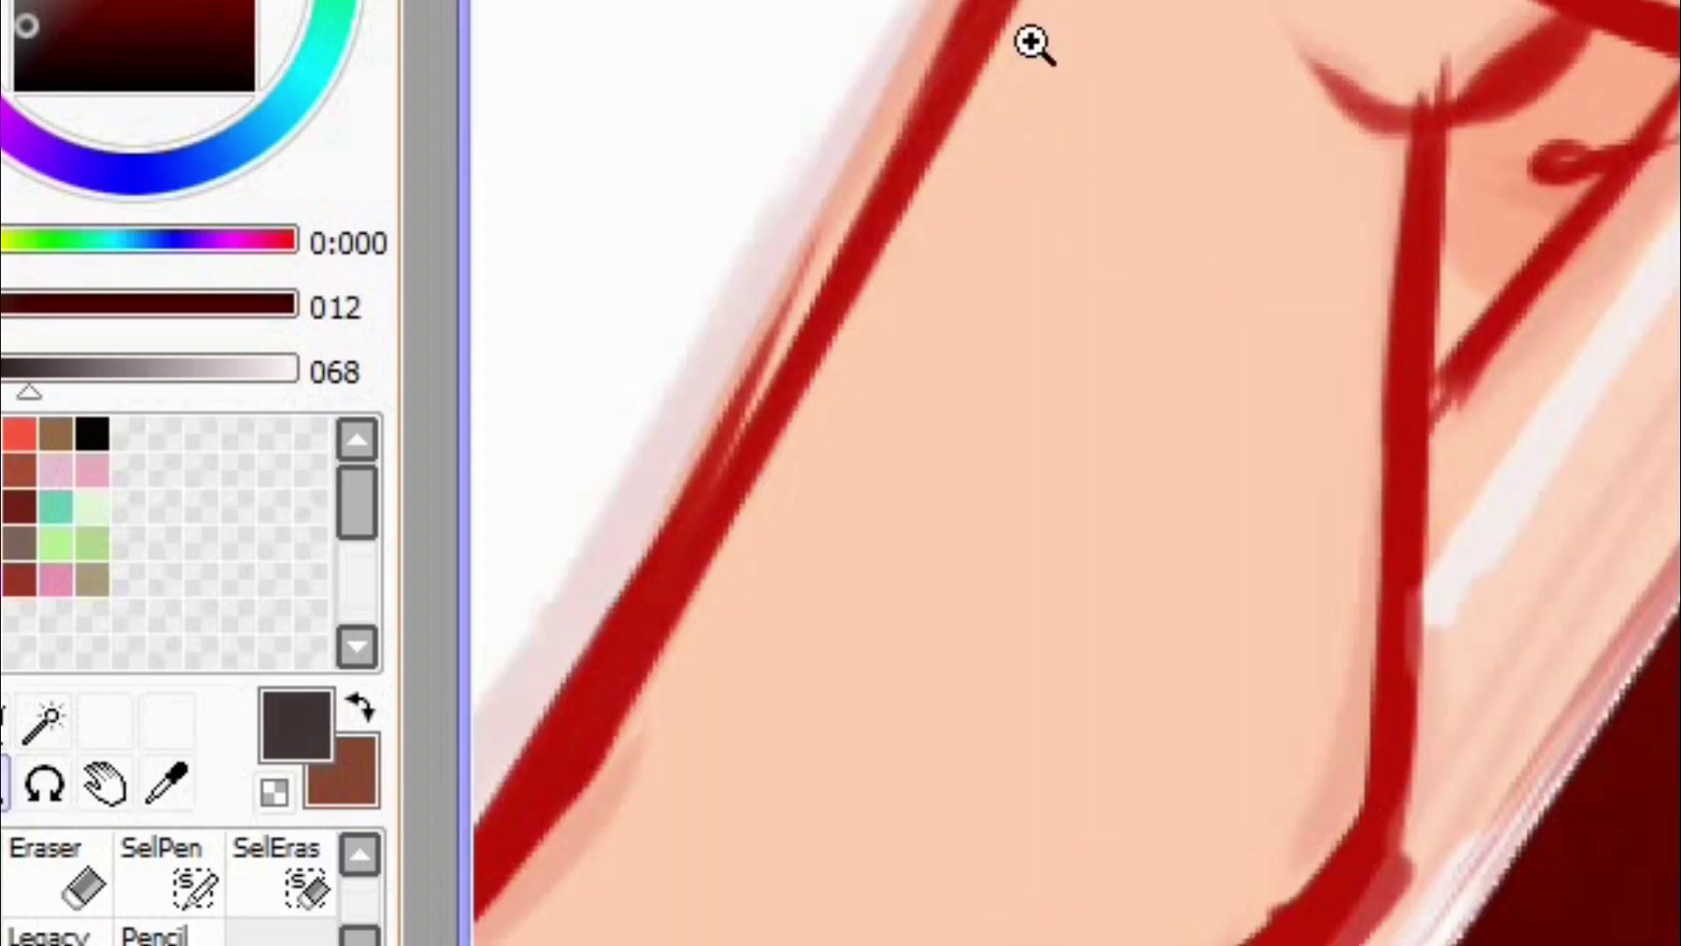
Step: Move the barcode onto the upper part of the blood bag's label and fine-tune its placement
scroll(1032, 44, down, 10)
drag(1010, 313, 1260, 517)
key(ctrl+t)
key(Return)
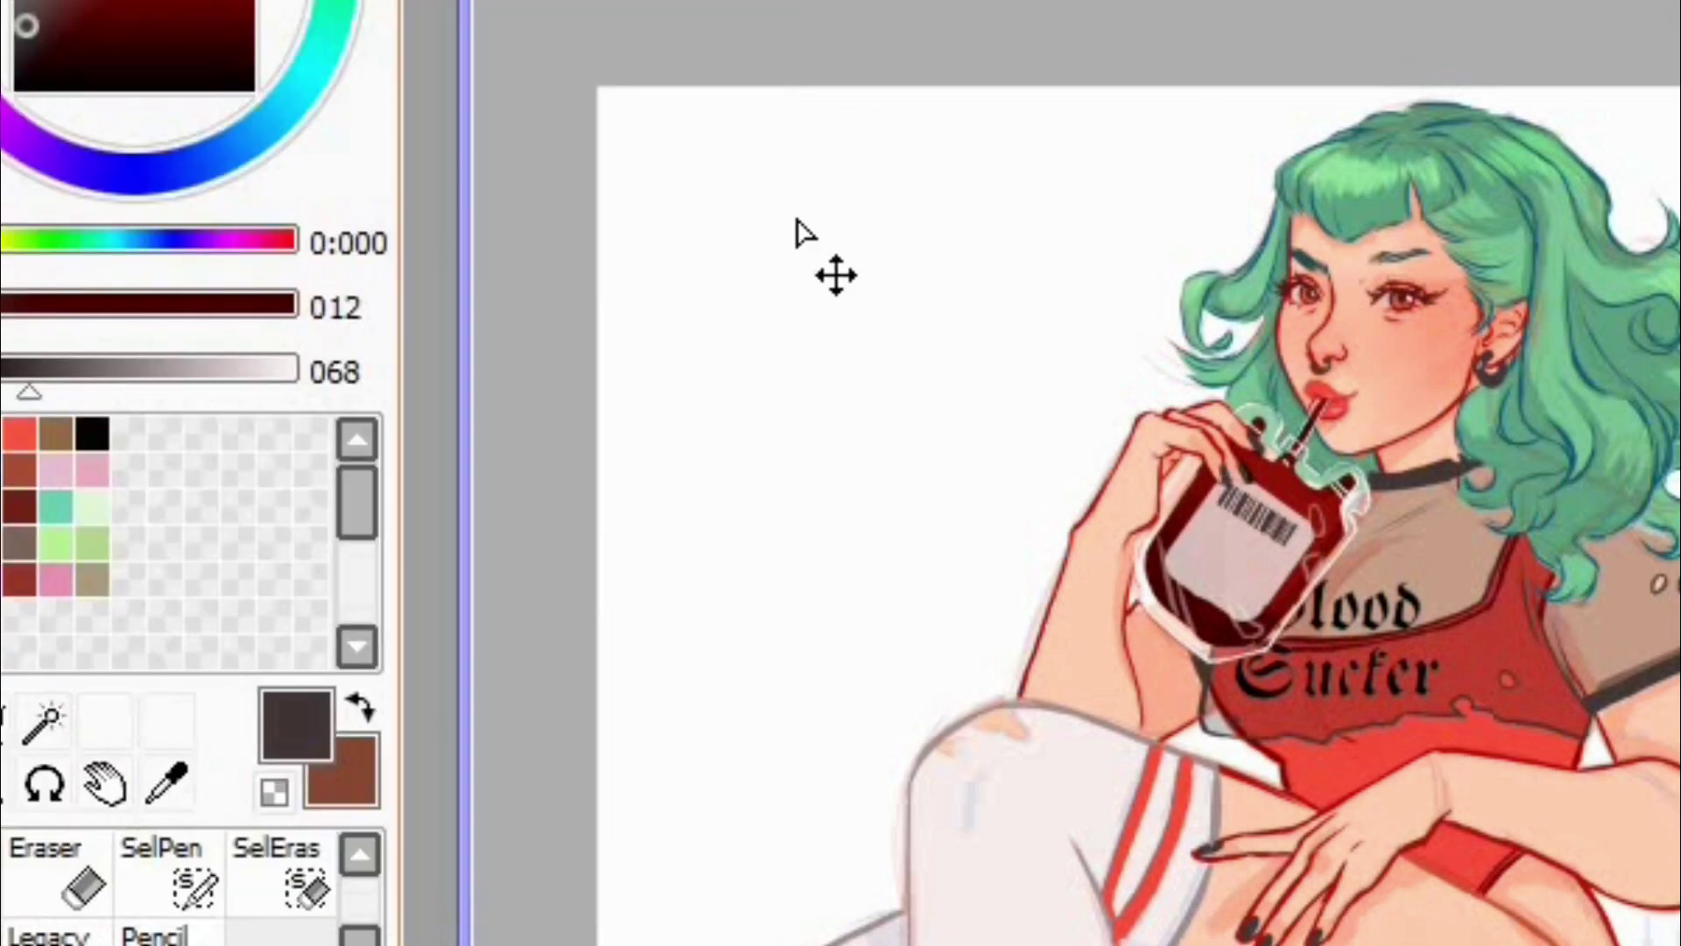
scroll(798, 229, up, 3)
key(ctrl+t)
drag(1480, 195, 1484, 208)
key(Return)
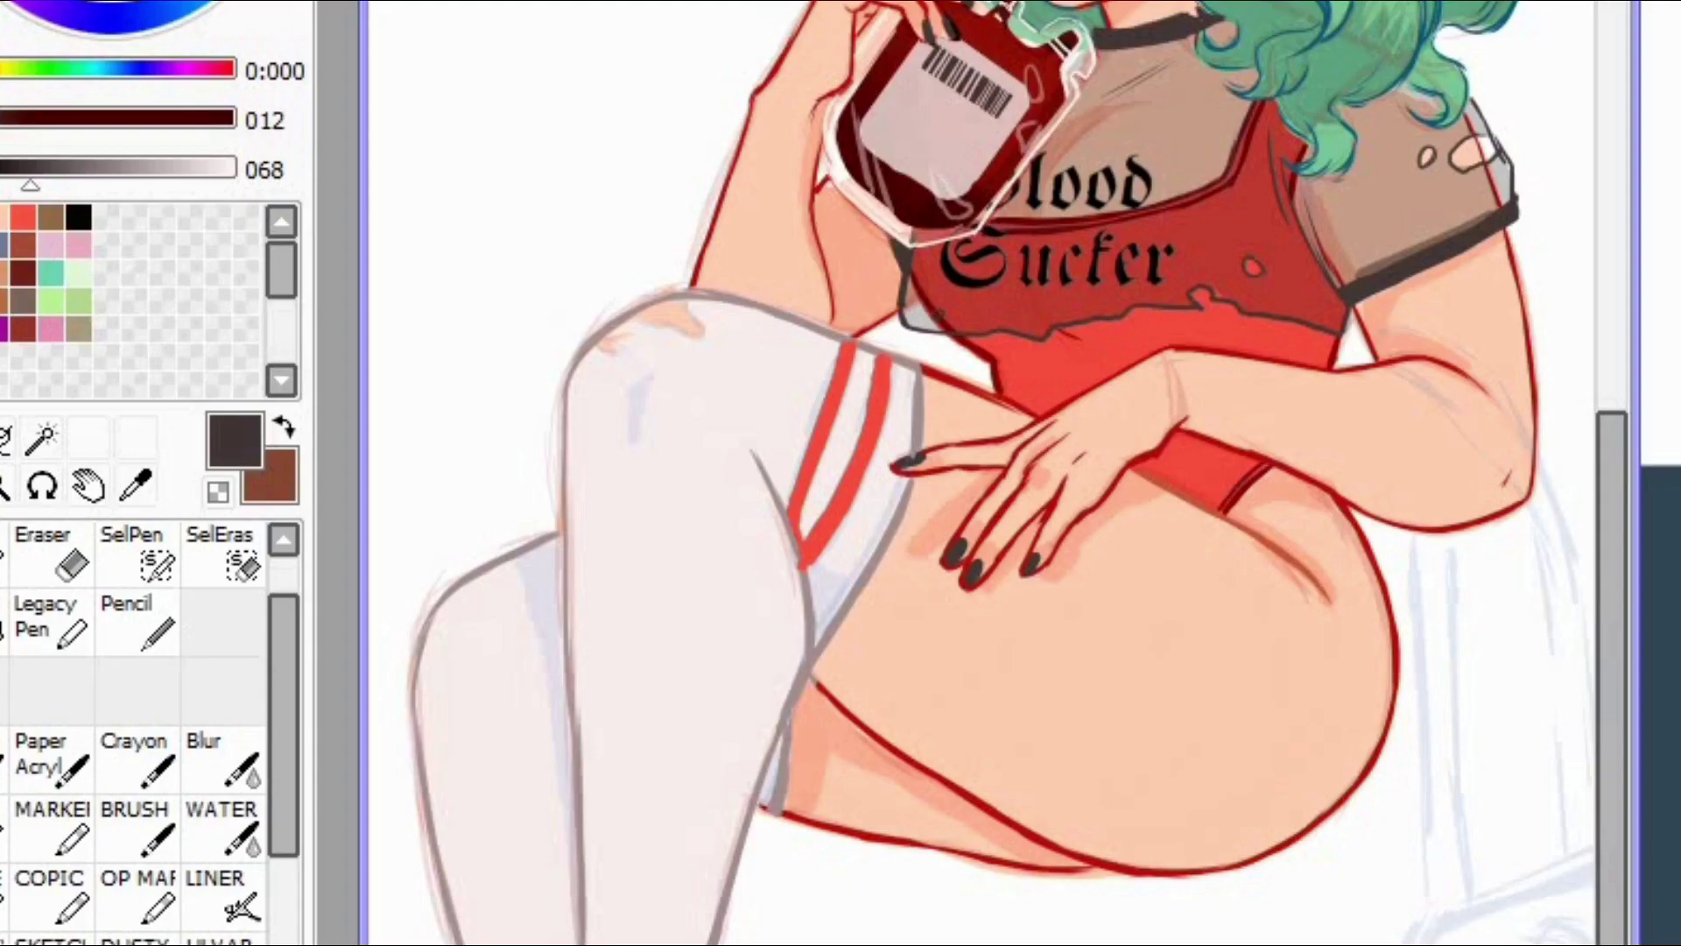
Step: Letter "0-" in dark grey below the barcode and add short text lines beside it on the label
key(Delete)
key(Delete)
key(Delete)
drag(666, 546, 670, 599)
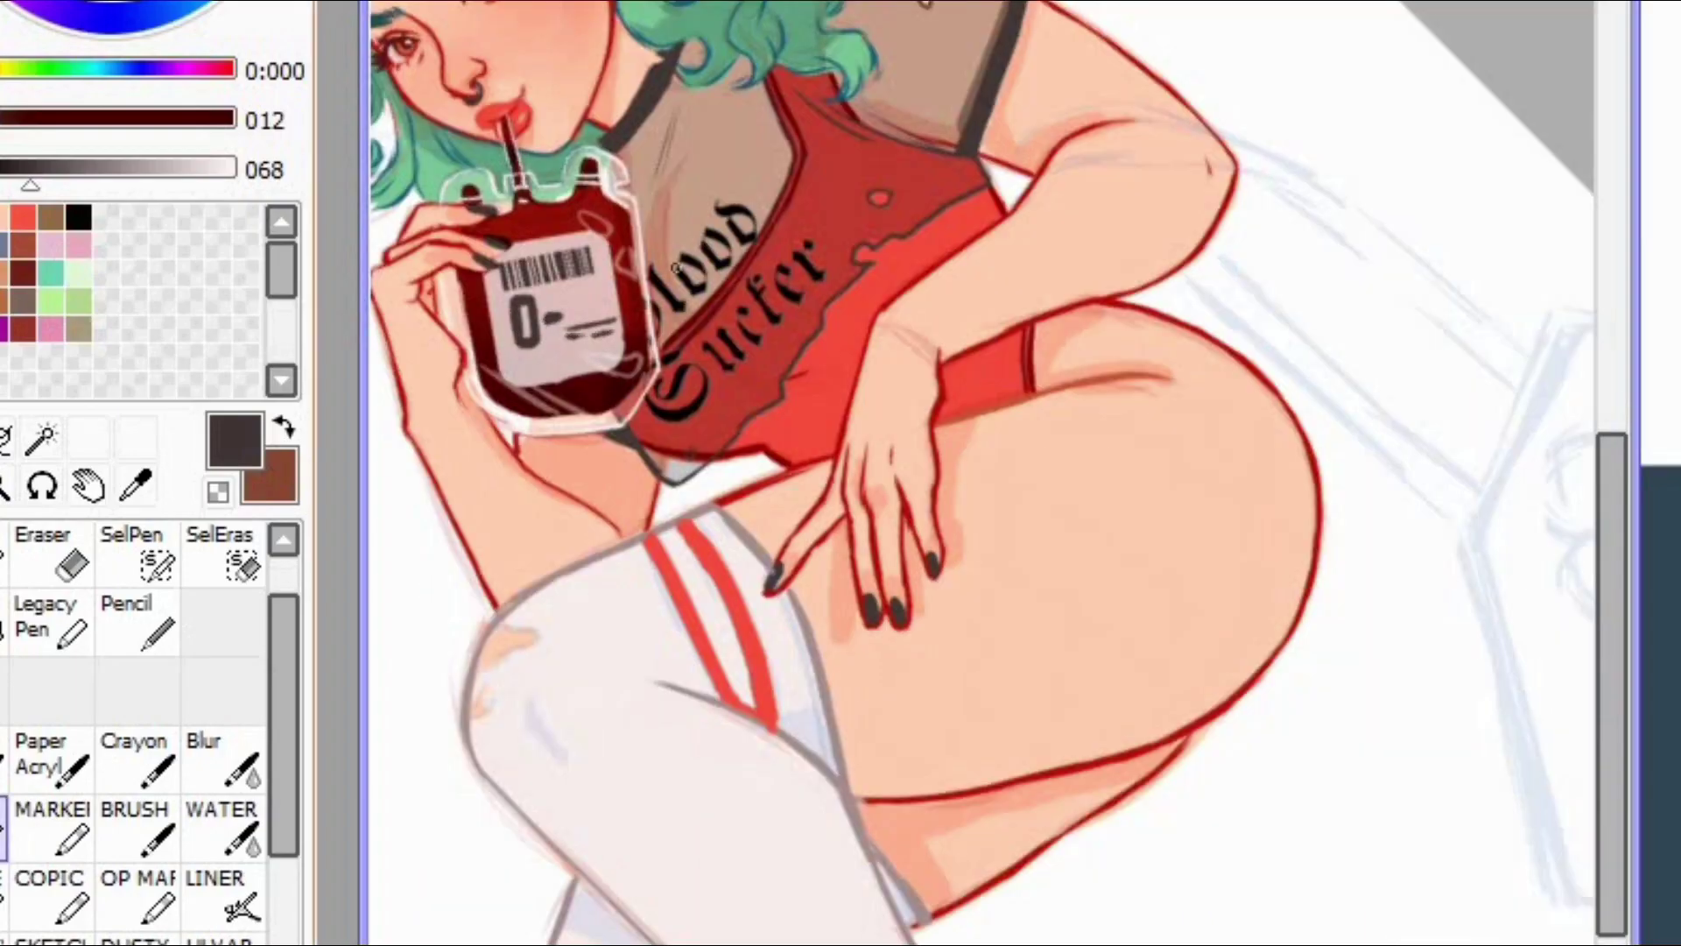